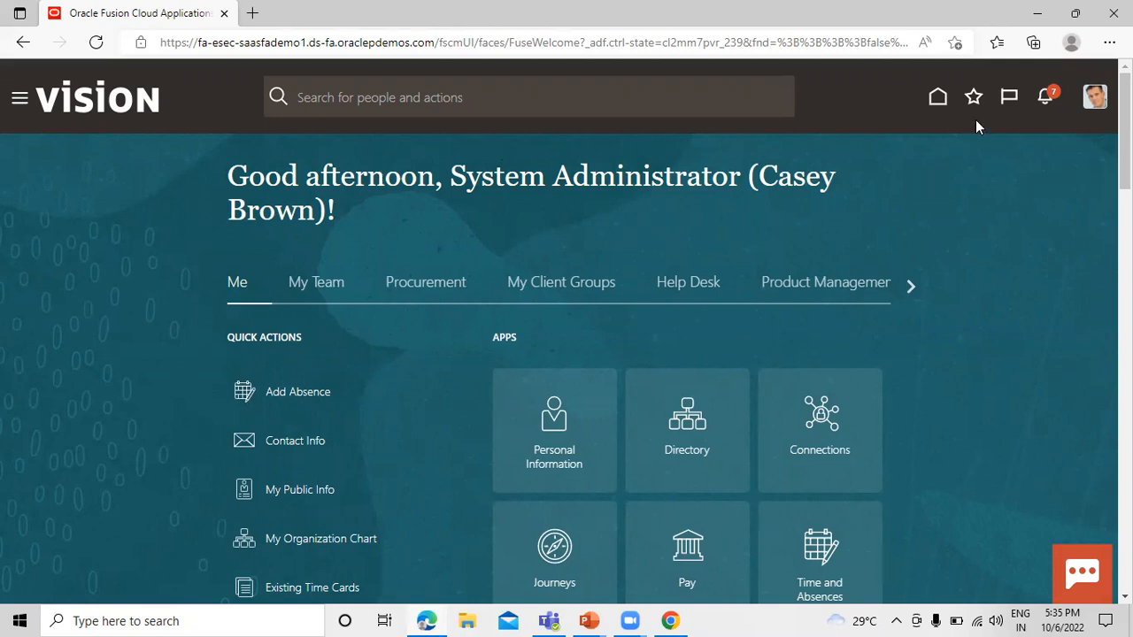
# Open the implementation projects management page from Setup and Maintenance.
pyautogui.click(1094, 99)
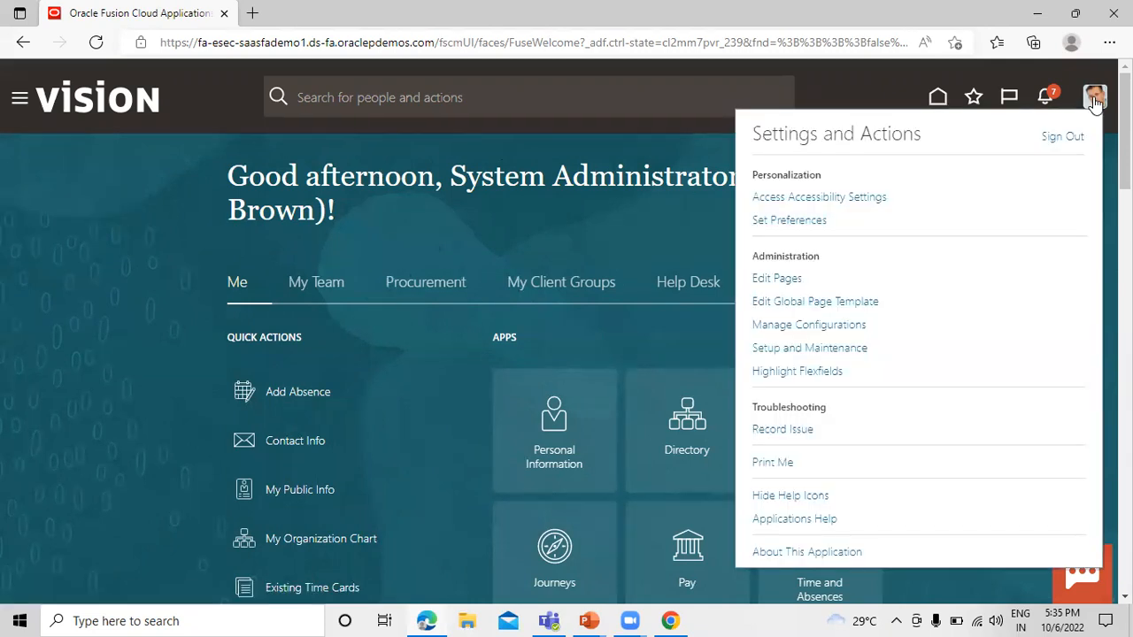
pyautogui.click(840, 350)
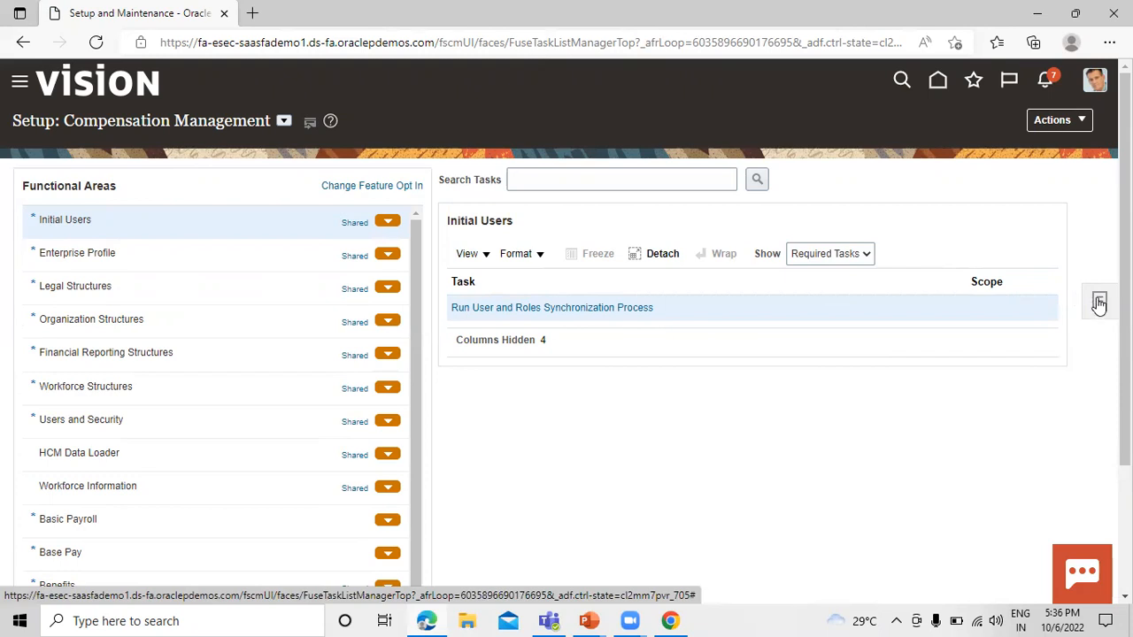
pyautogui.click(1099, 304)
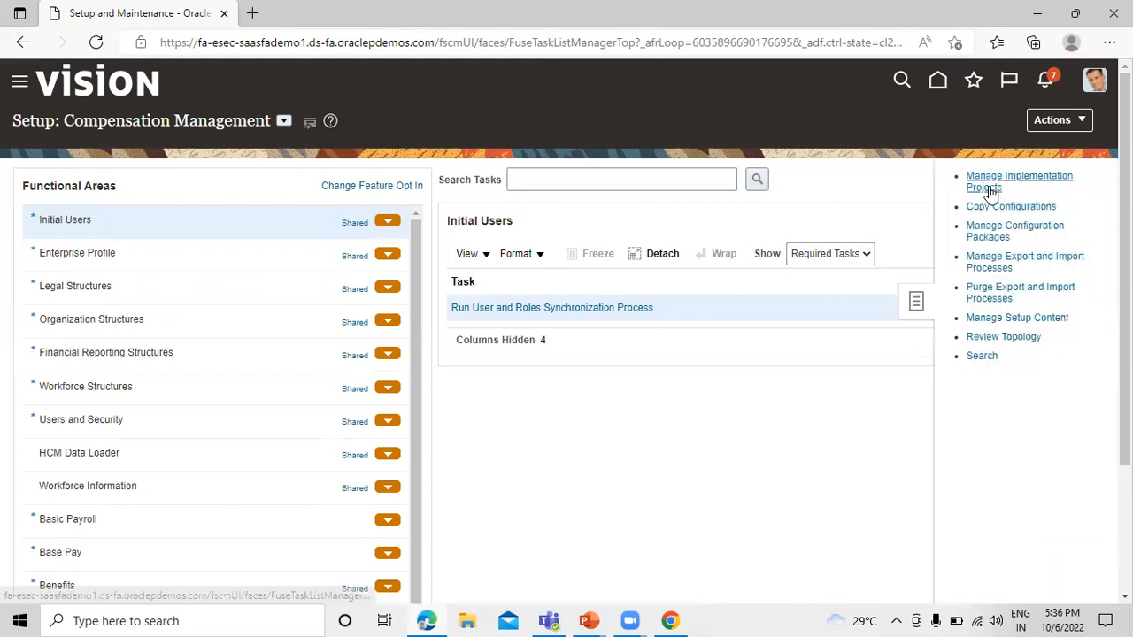
pyautogui.click(989, 184)
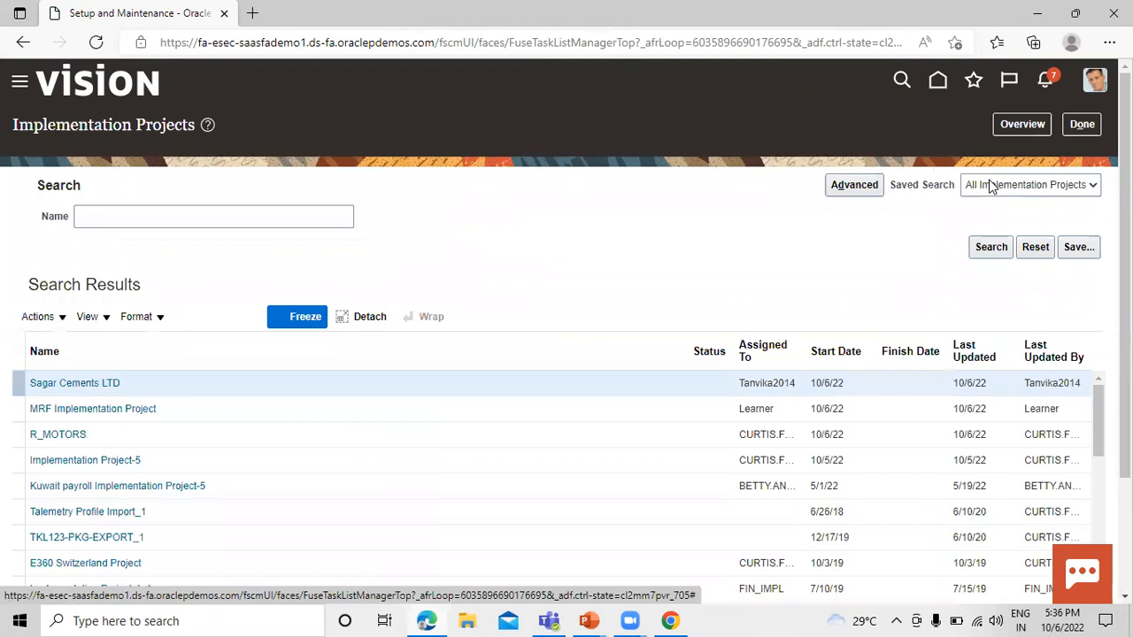
# Search the implementation projects for "scm" and open SCM Implementation Project for Rel13.
pyautogui.click(161, 210)
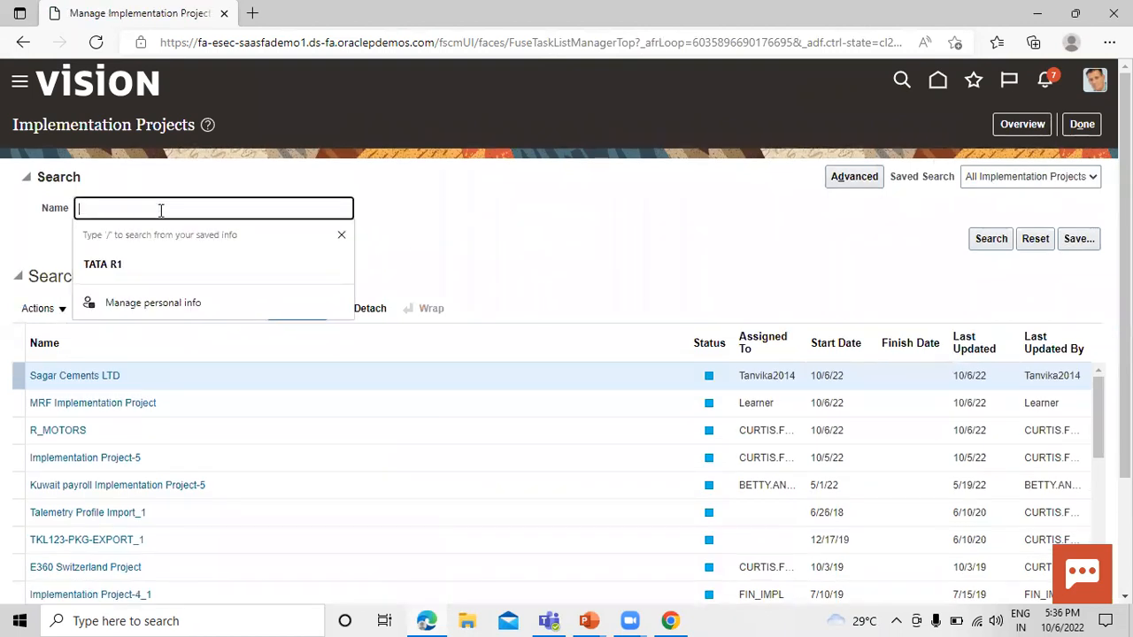
pyautogui.write('scm')
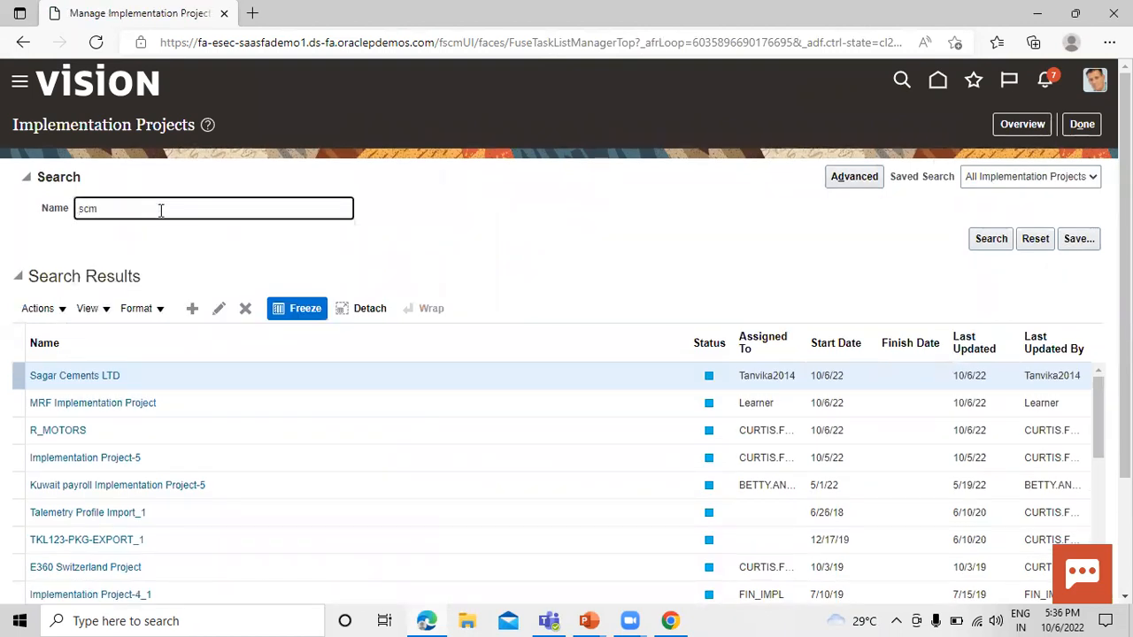
pyautogui.press('Return')
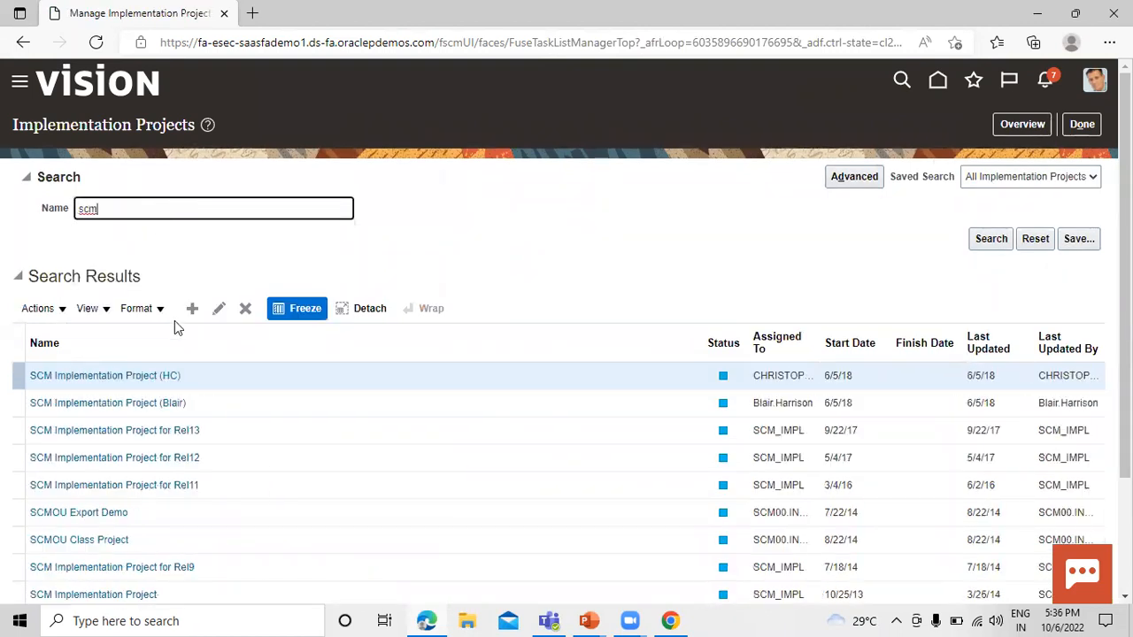
pyautogui.click(144, 430)
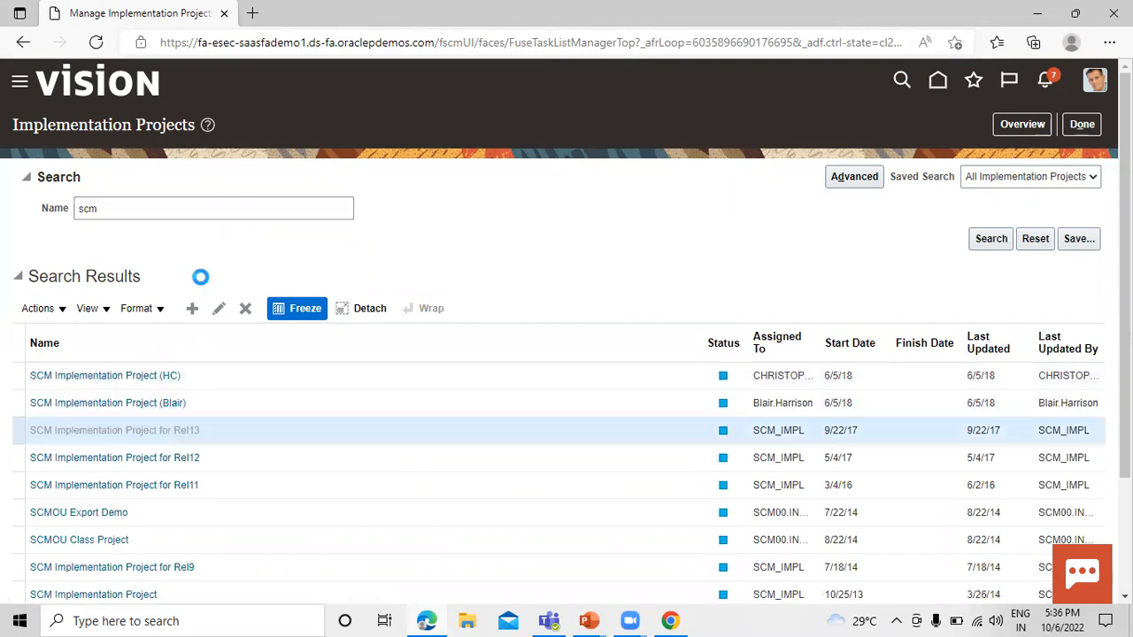
# Search the project's task list for "manage approval group".
pyautogui.click(144, 339)
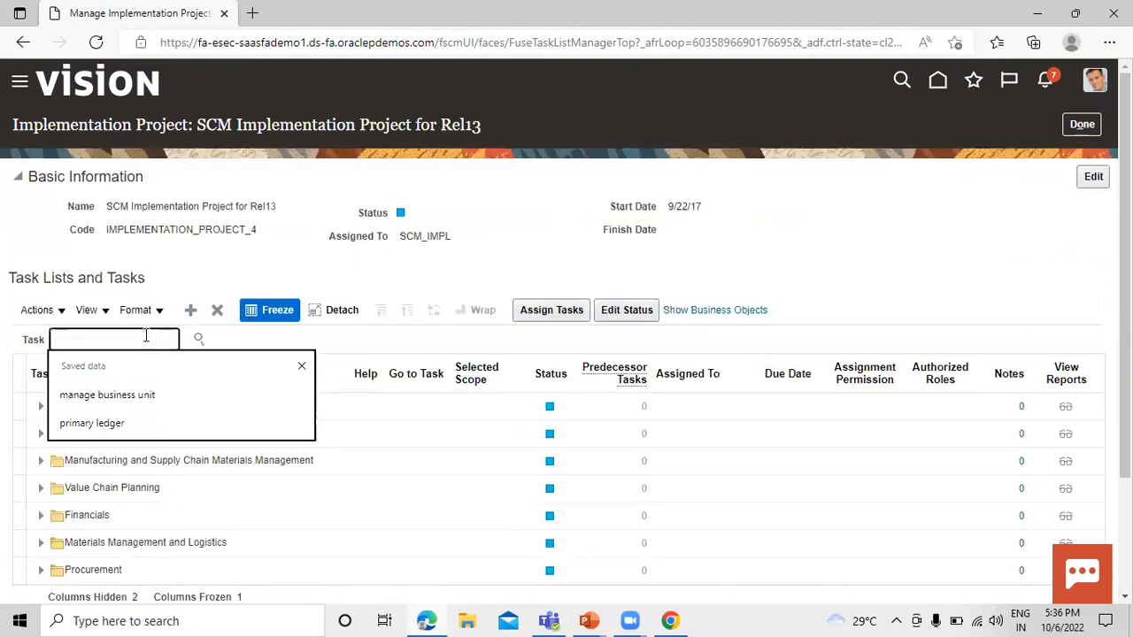
pyautogui.write('ma')
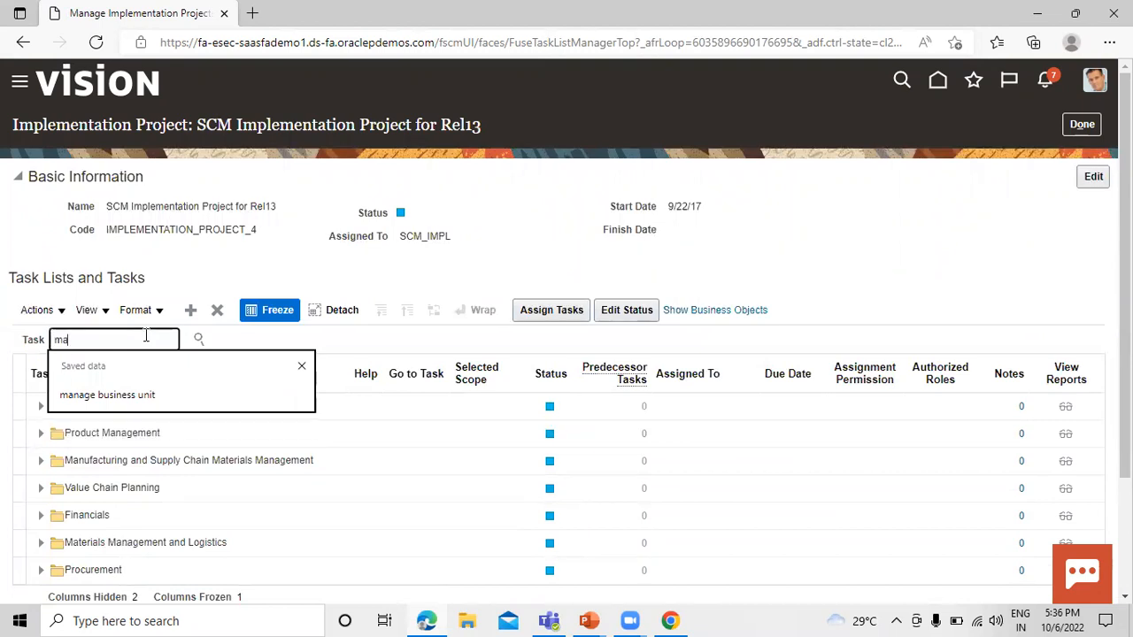
pyautogui.write('nage')
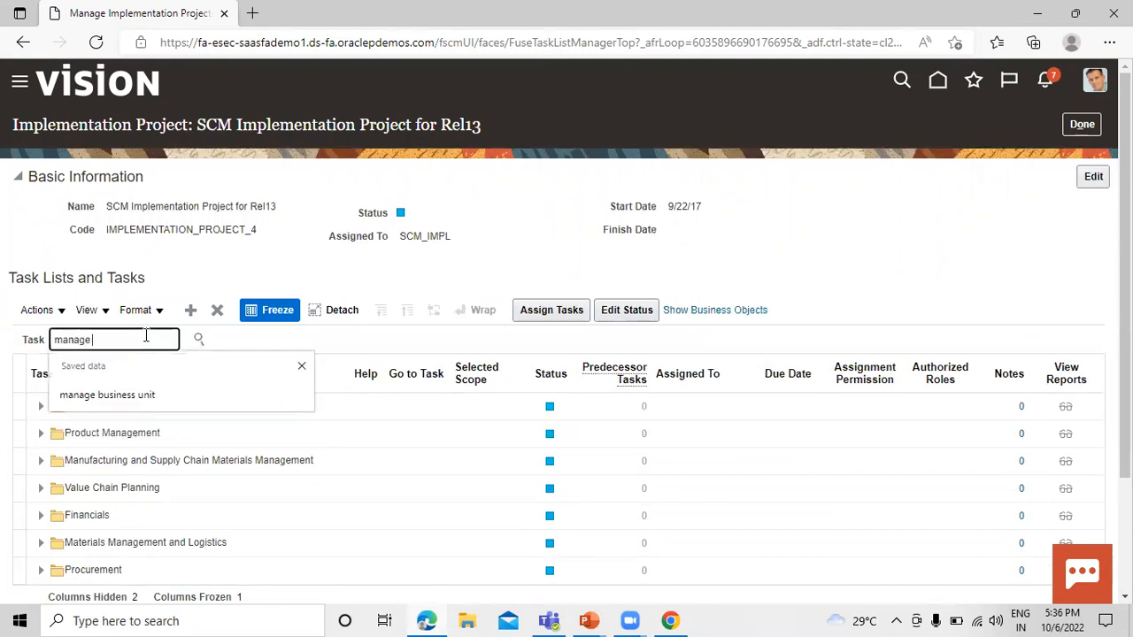
pyautogui.write(' approval')
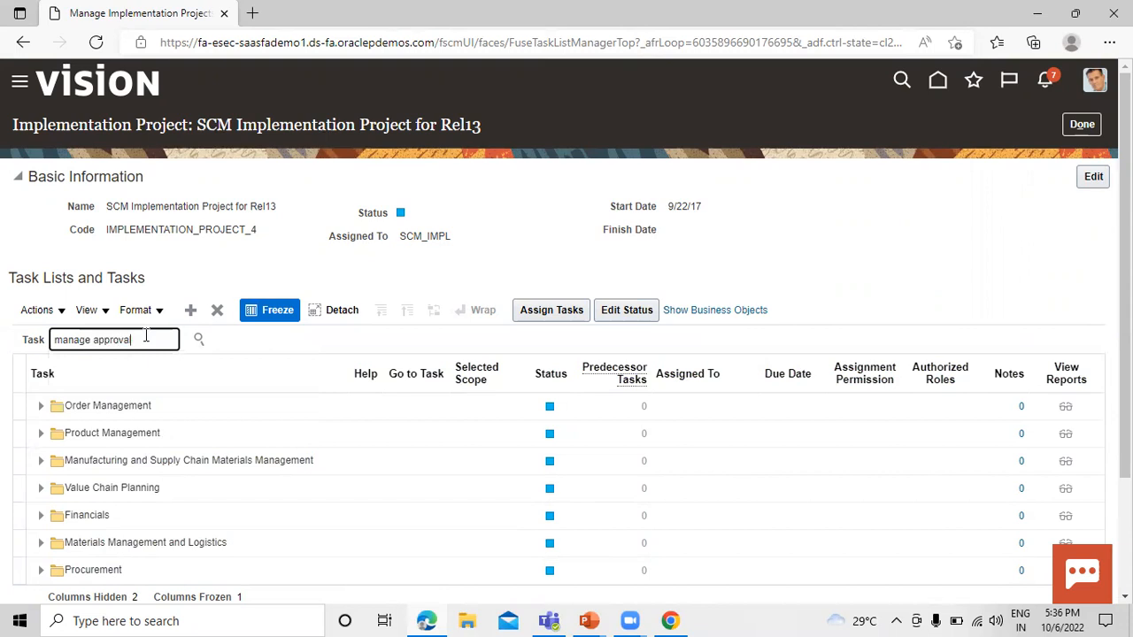
pyautogui.write(' group')
pyautogui.press('Return')
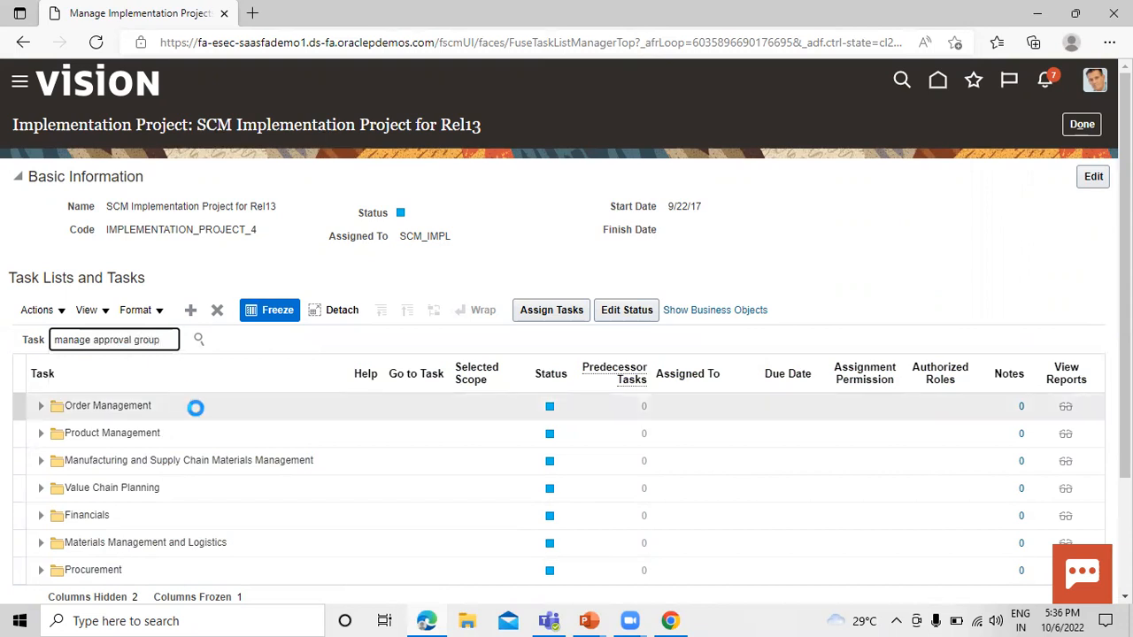
pyautogui.scroll(-1, 109, 348)
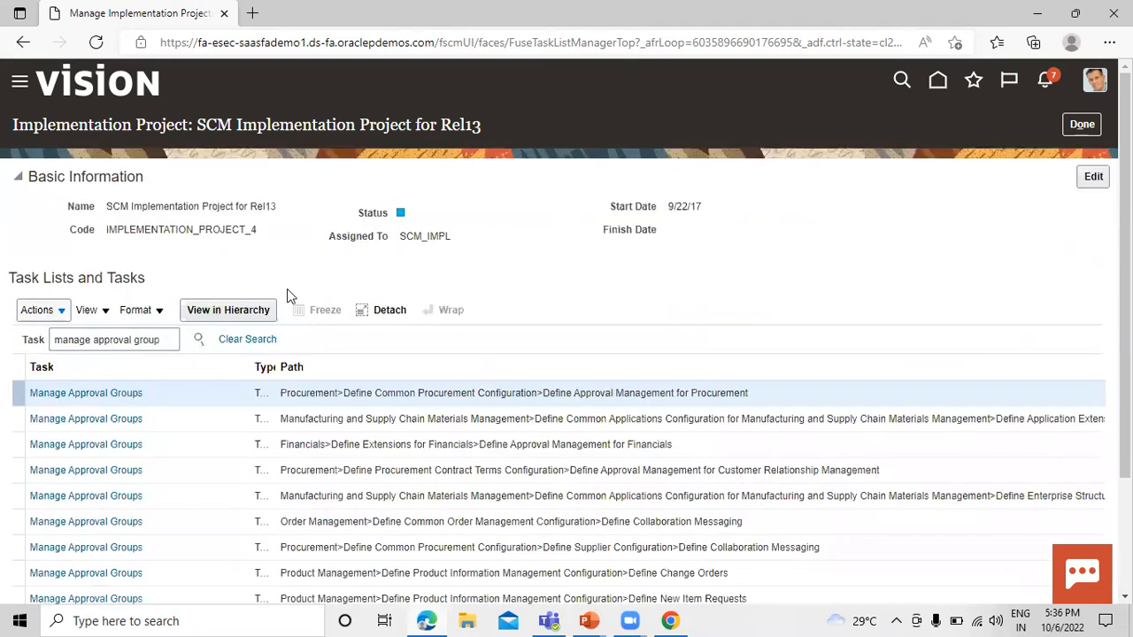
# Locate Manage Approval Groups under Procurement, go to the neighbouring Manage Purchasing Document Approvals task, and select the Postapproval Consensus participant.
pyautogui.click(89, 395)
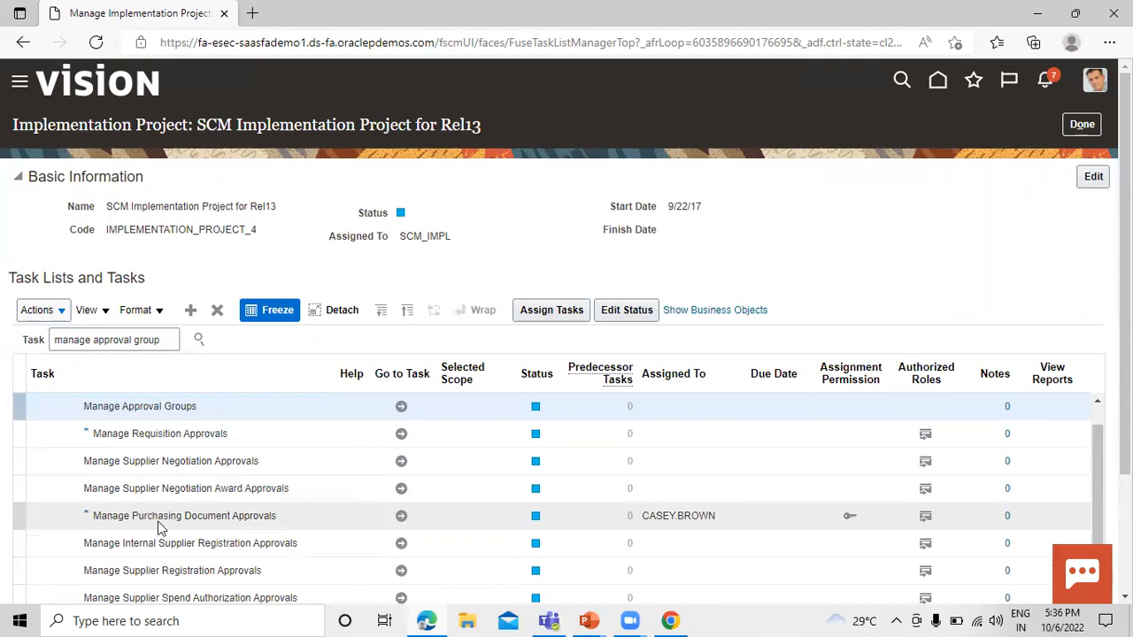
pyautogui.click(401, 515)
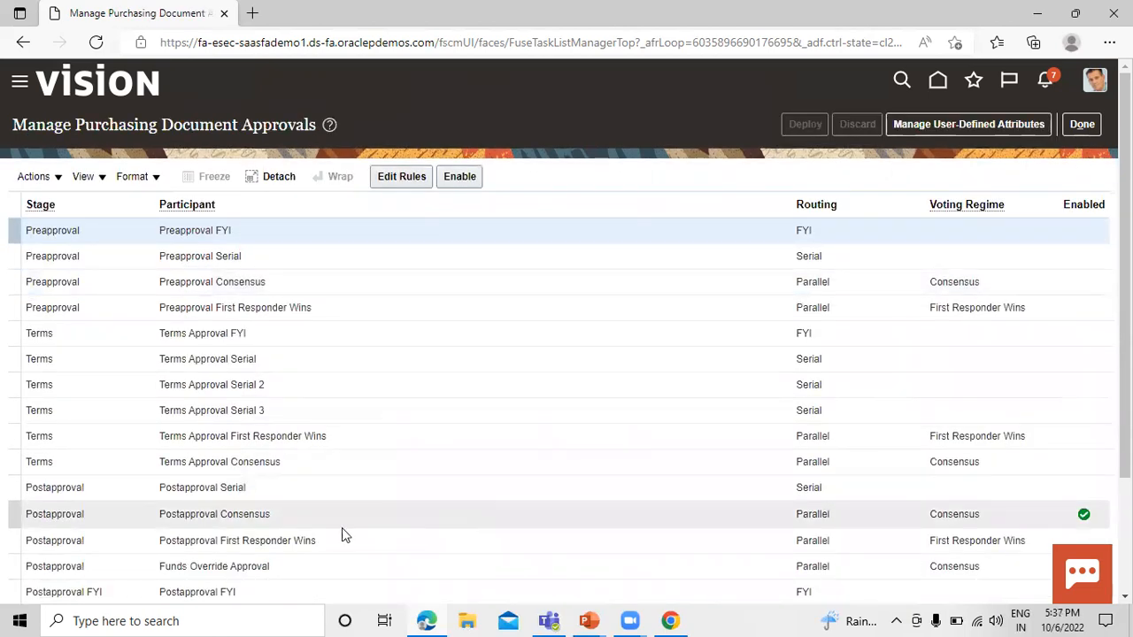
pyautogui.click(312, 520)
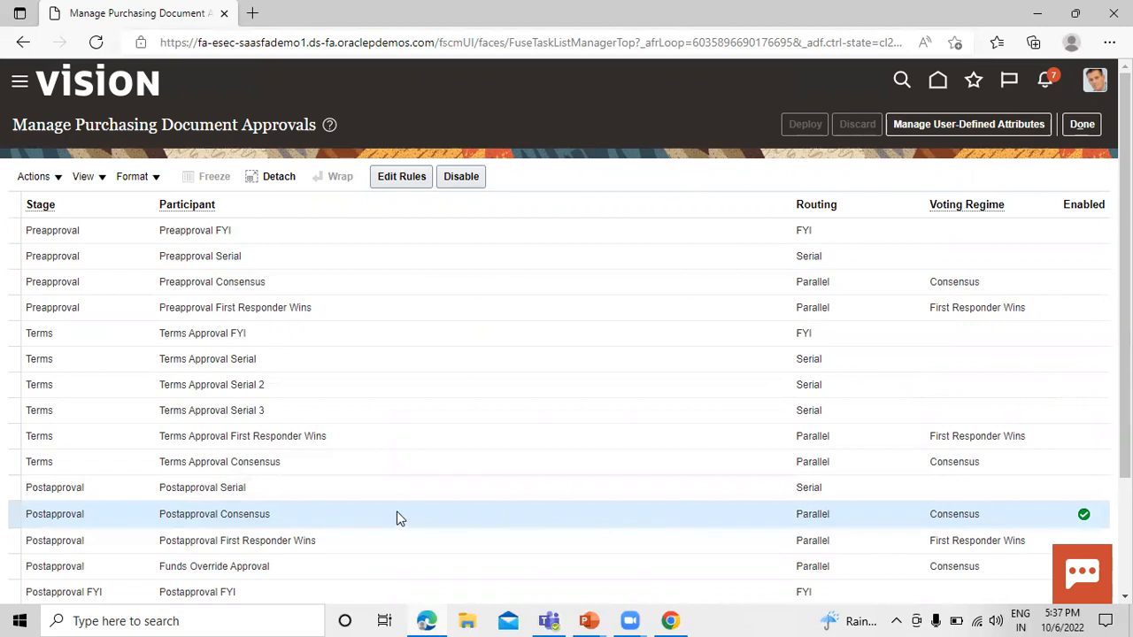
# Disable the Postapproval Consensus participant and enable it again.
pyautogui.click(461, 177)
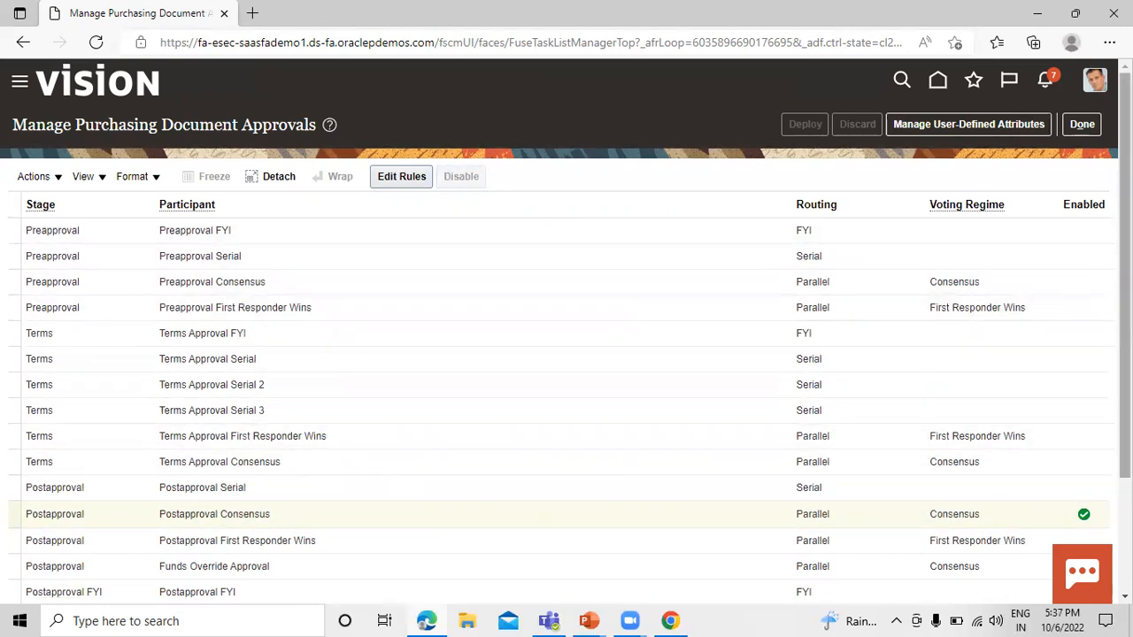
pyautogui.scroll(-1, 1112, 294)
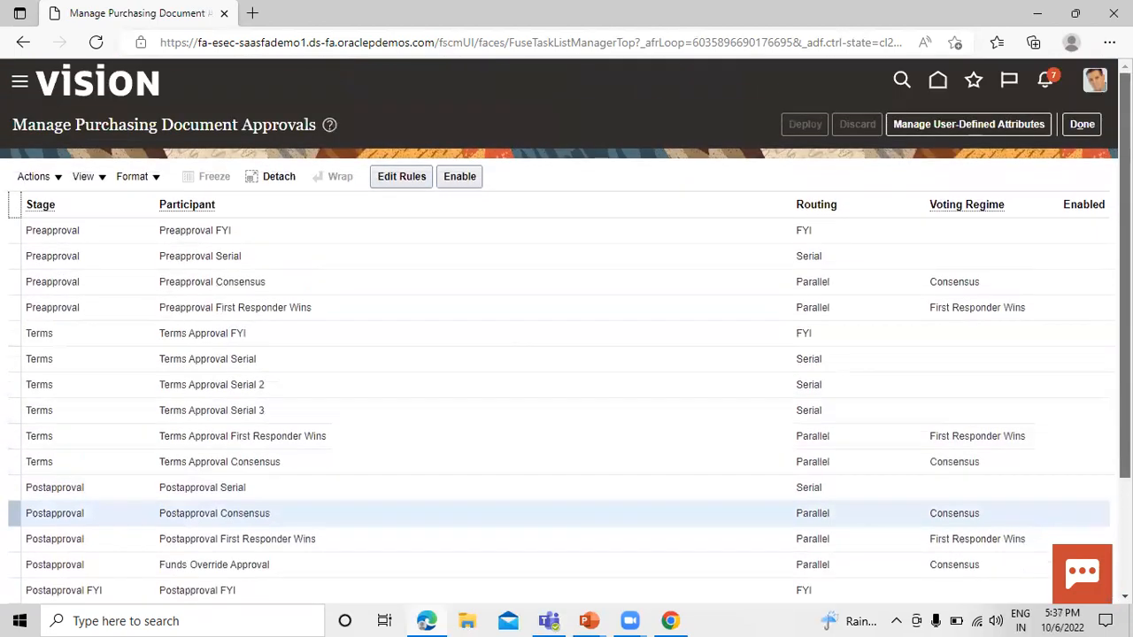
pyautogui.scroll(1, 1067, 384)
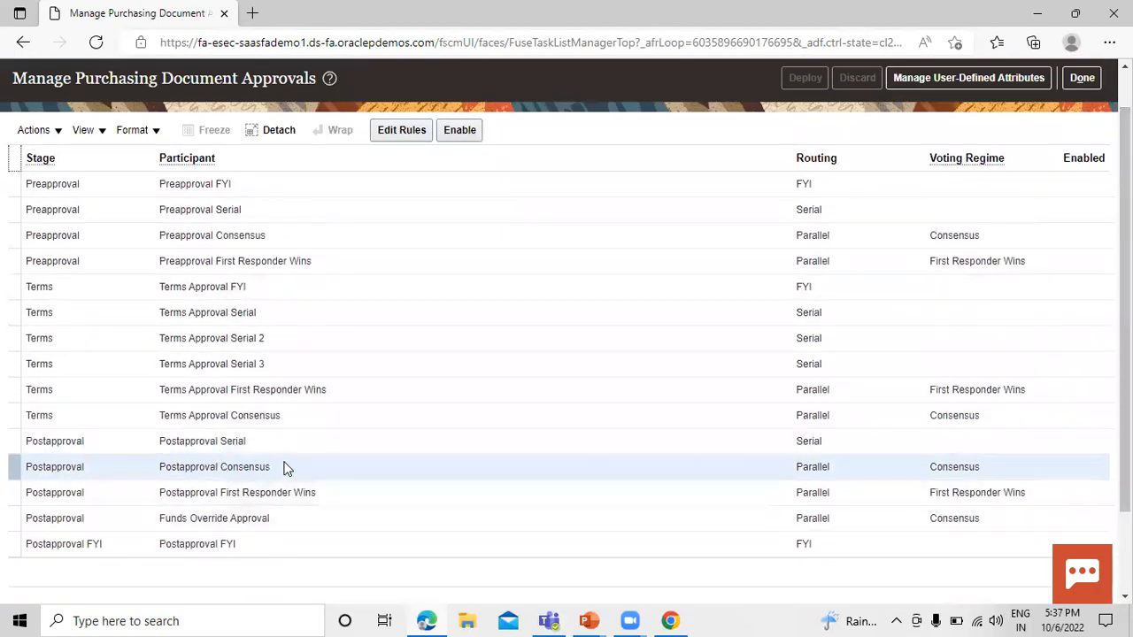
pyautogui.scroll(1, 336, 407)
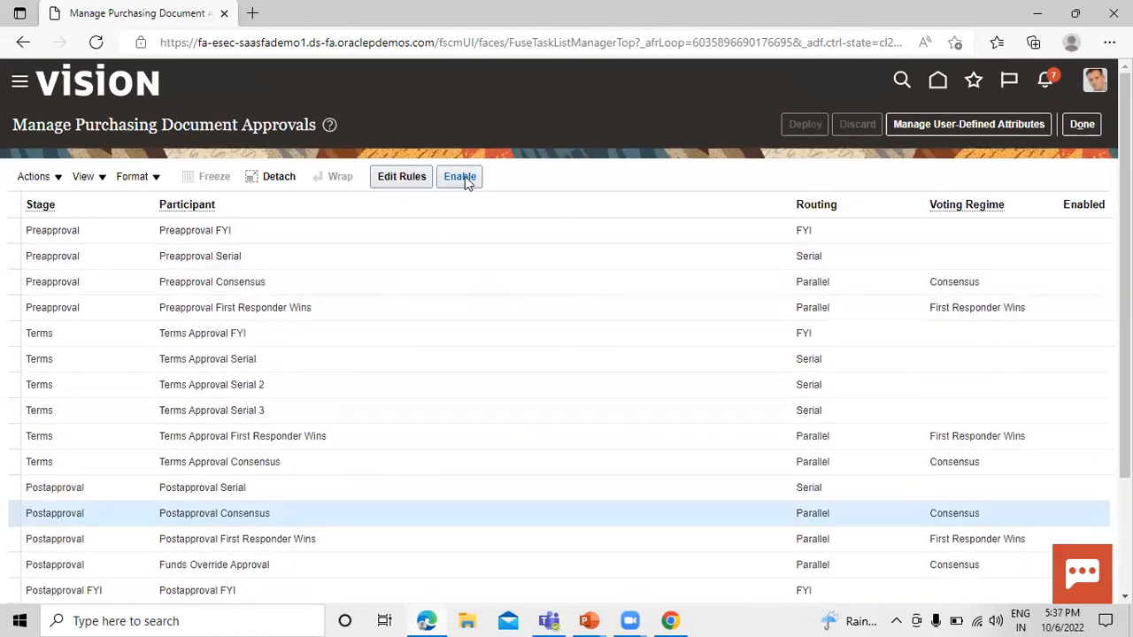
pyautogui.click(462, 176)
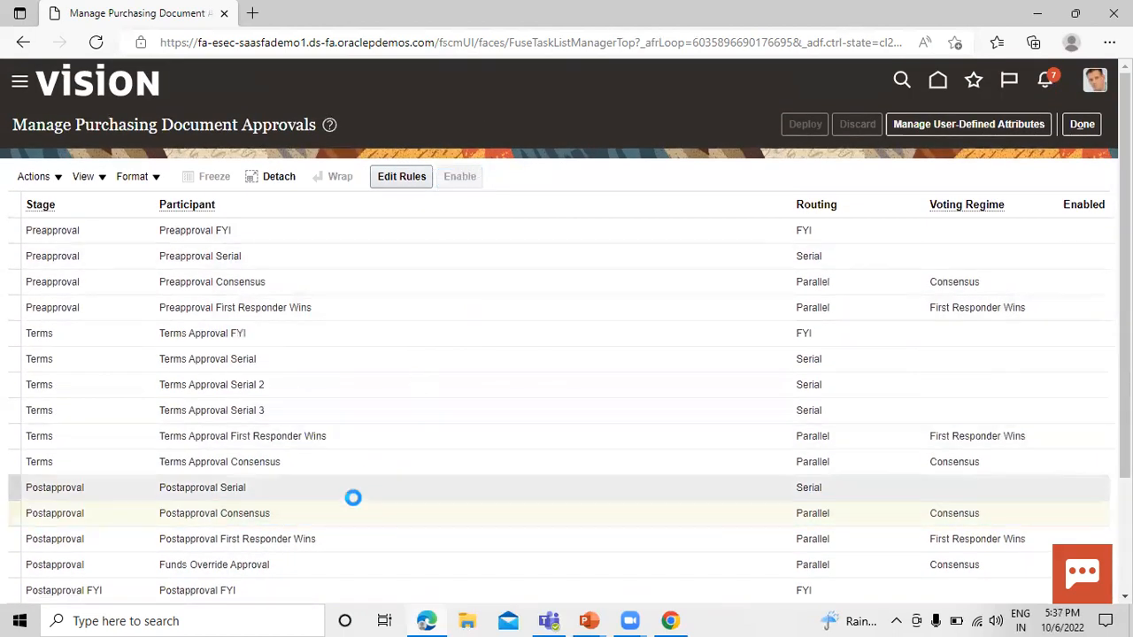
# In the Postapproval Consensus approval rules, delete the CPA rule and create a new rule named SPO.
pyautogui.click(391, 177)
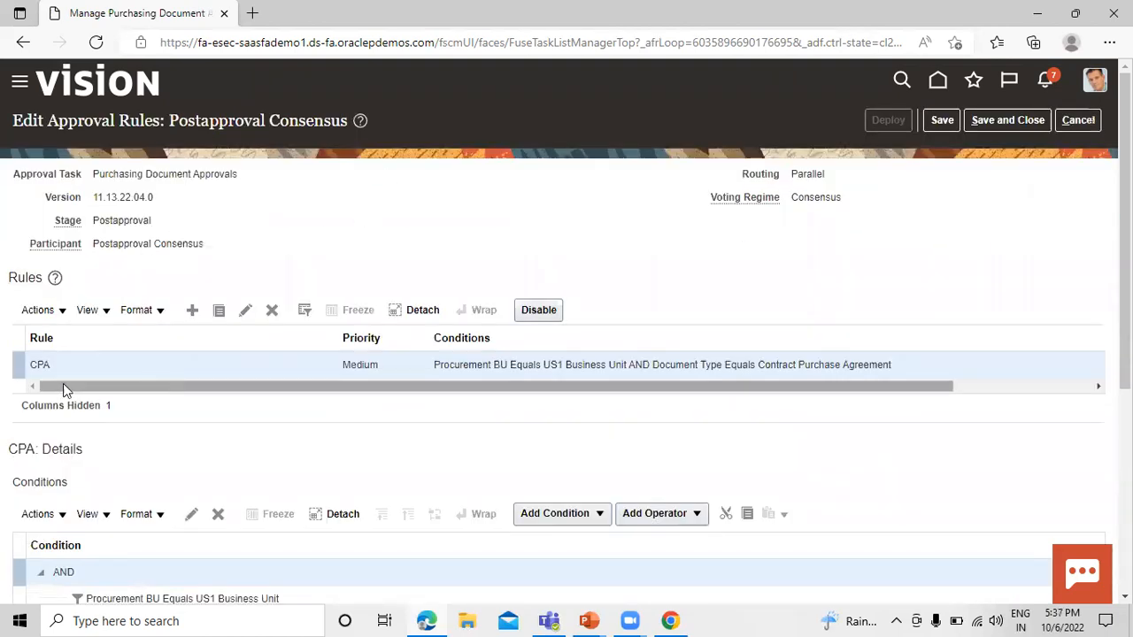
pyautogui.click(278, 315)
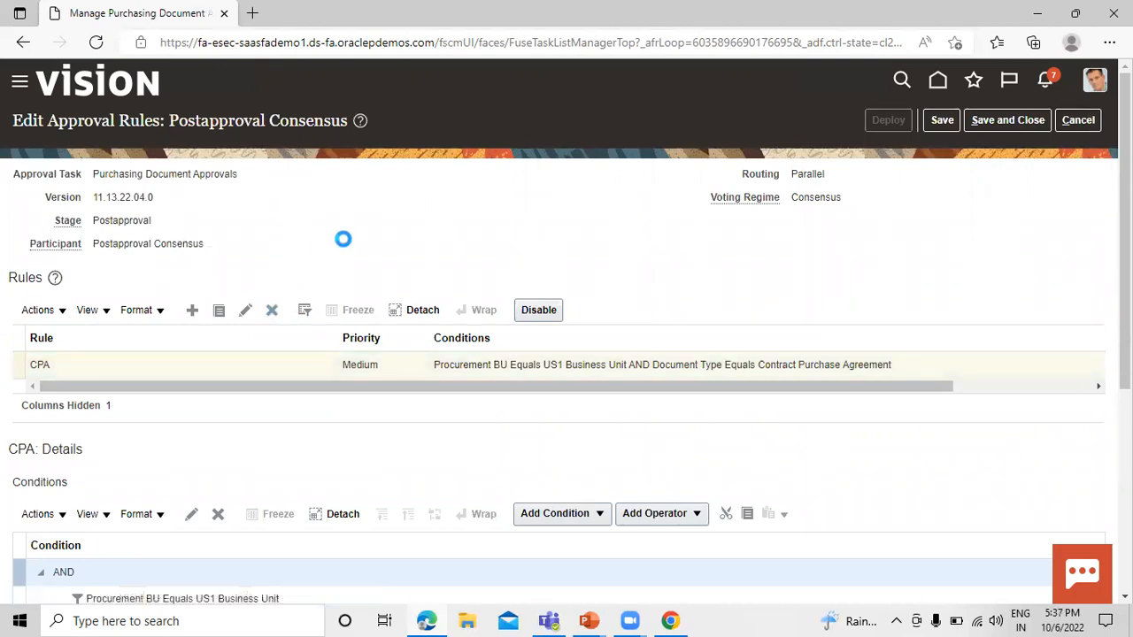
pyautogui.click(193, 311)
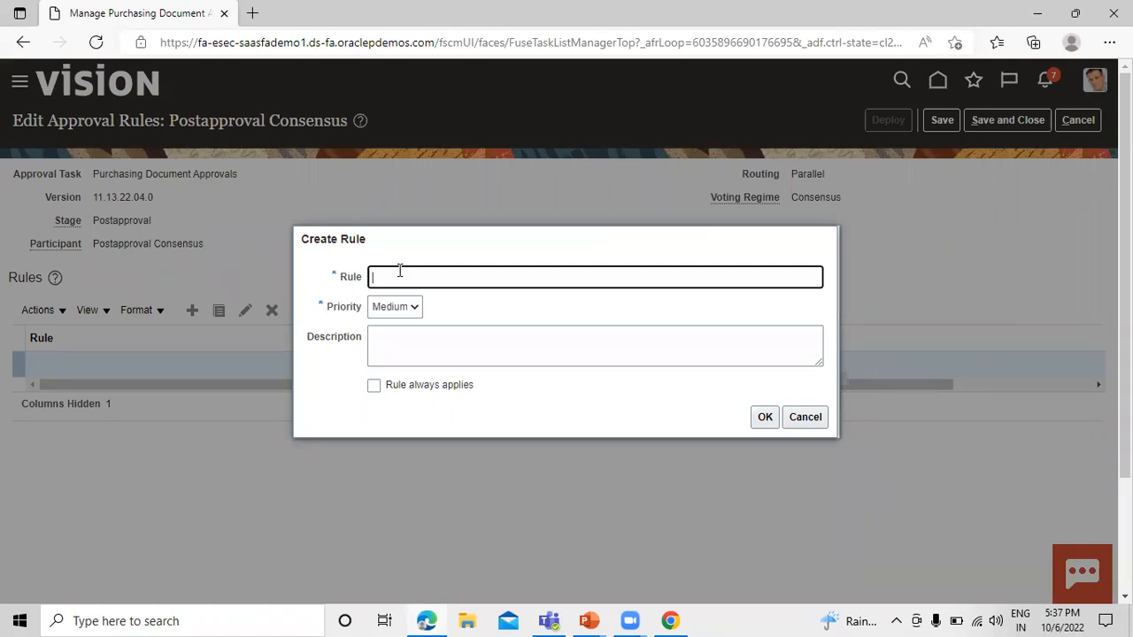
pyautogui.write('SPO')
pyautogui.click(764, 416)
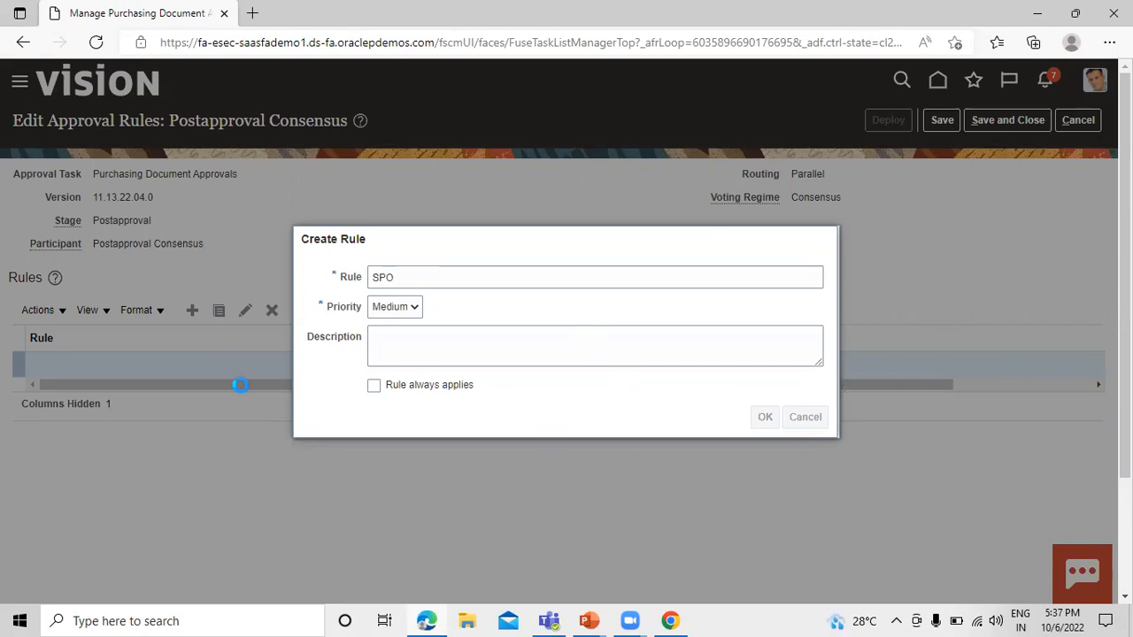
# Add a condition to the SPO rule requiring the Procurement BU document header attribute to equal US1 Business Unit.
pyautogui.scroll(-1, 113, 392)
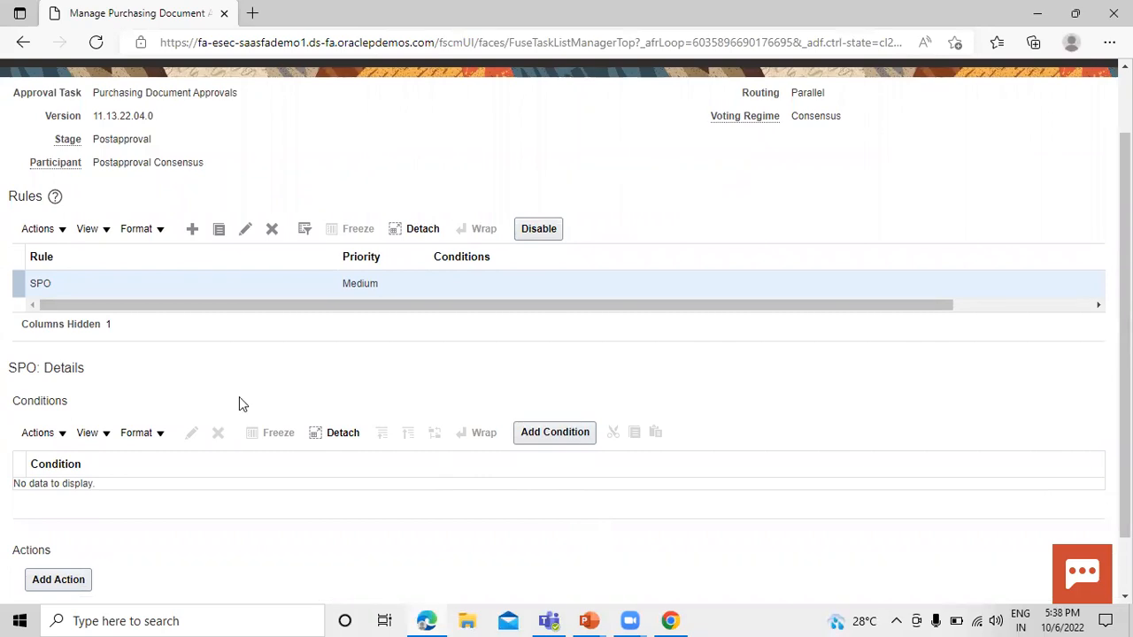
pyautogui.click(560, 433)
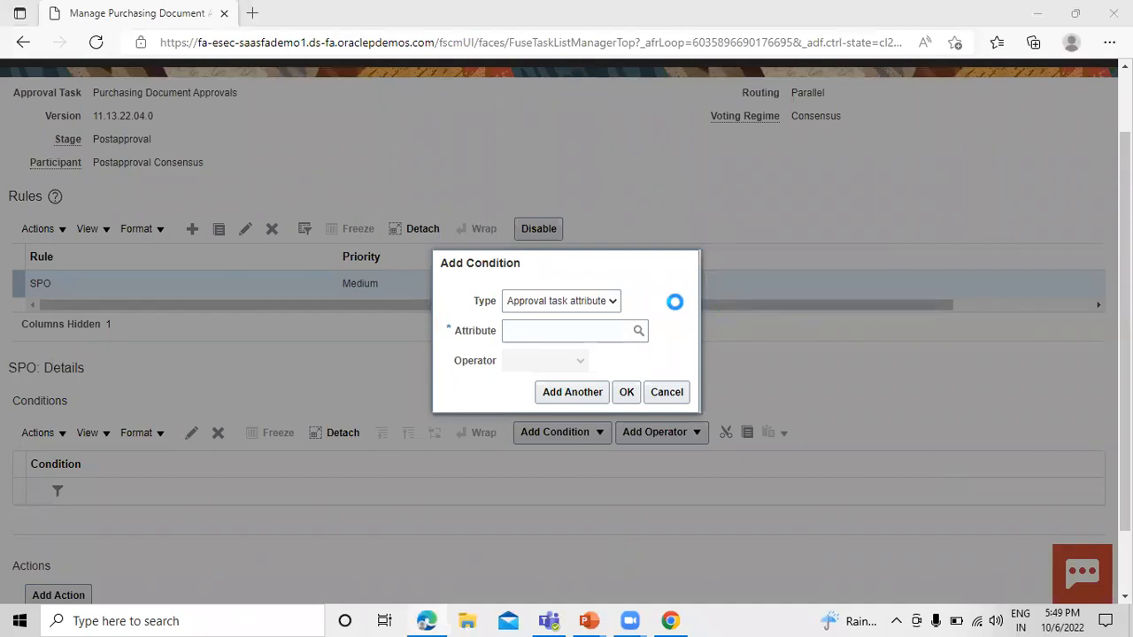
pyautogui.click(555, 330)
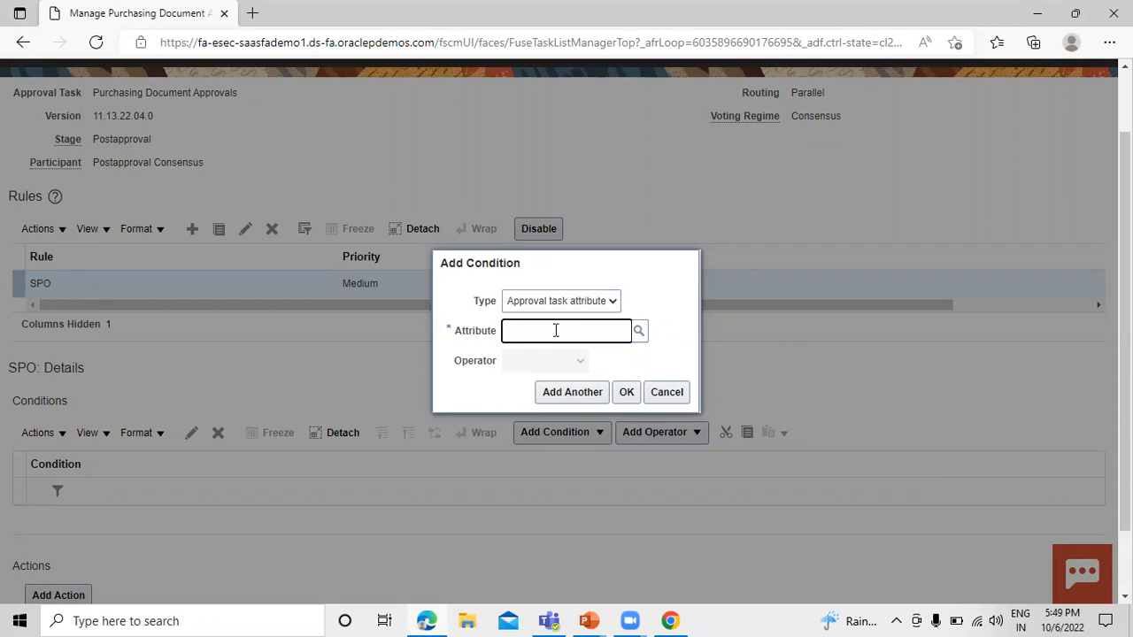
pyautogui.write('Proc')
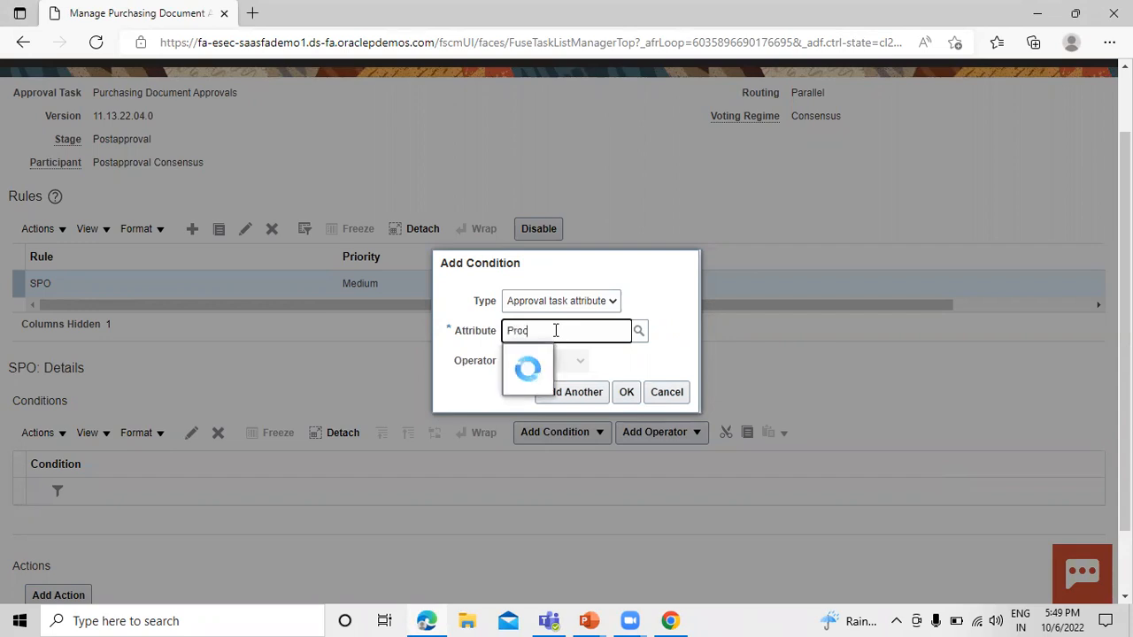
pyautogui.write('urement bu')
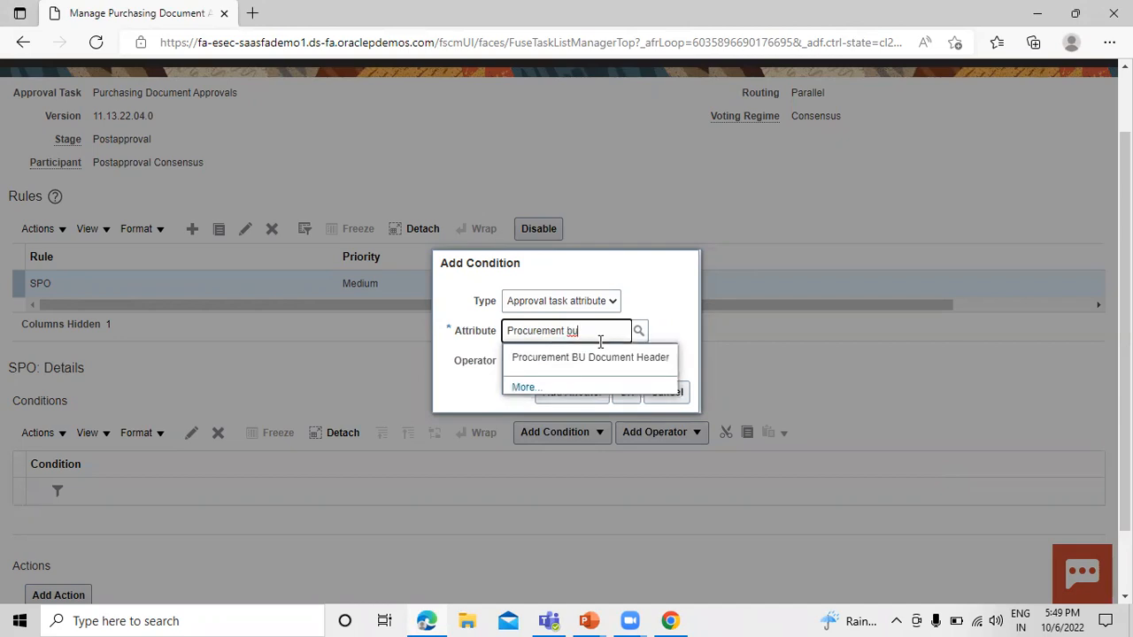
pyautogui.click(596, 357)
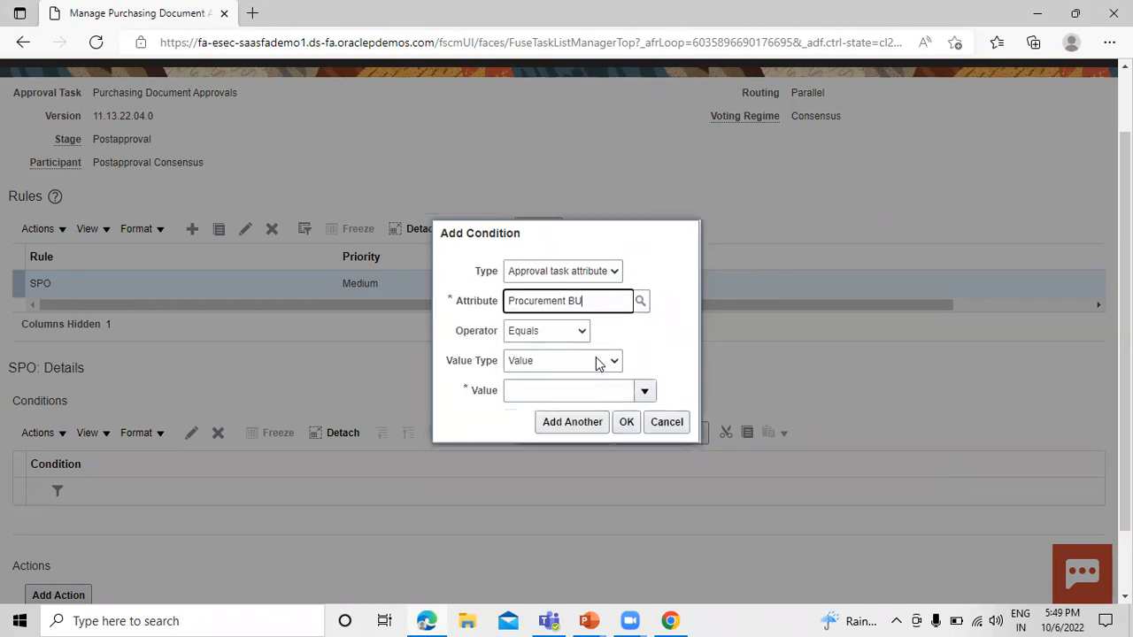
pyautogui.click(554, 391)
pyautogui.write('us')
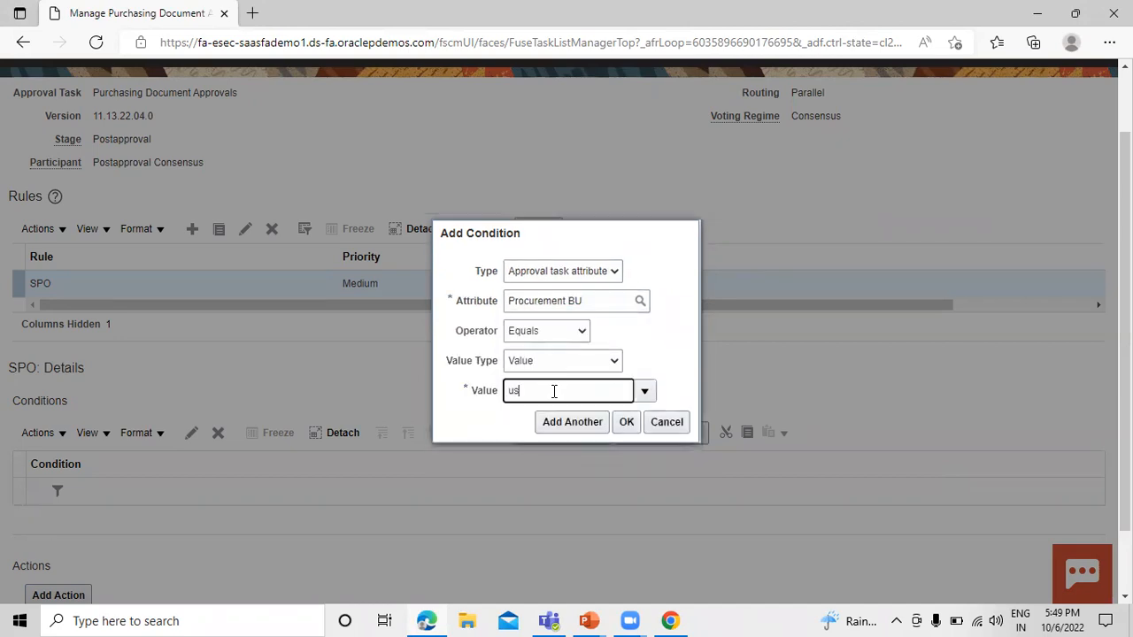
pyautogui.write('1')
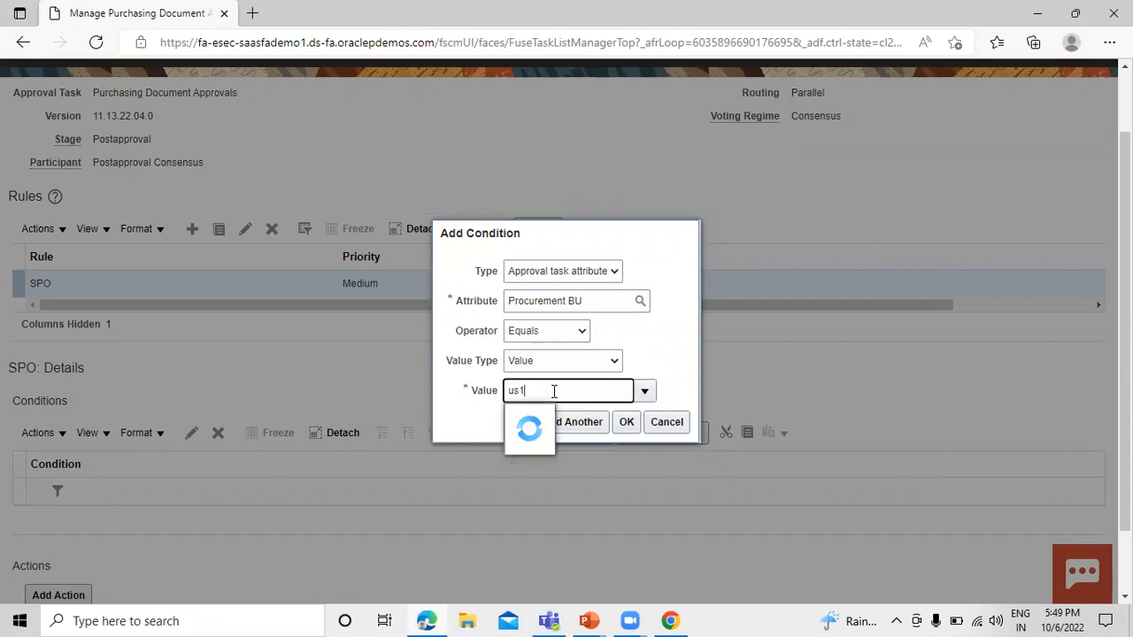
pyautogui.click(556, 417)
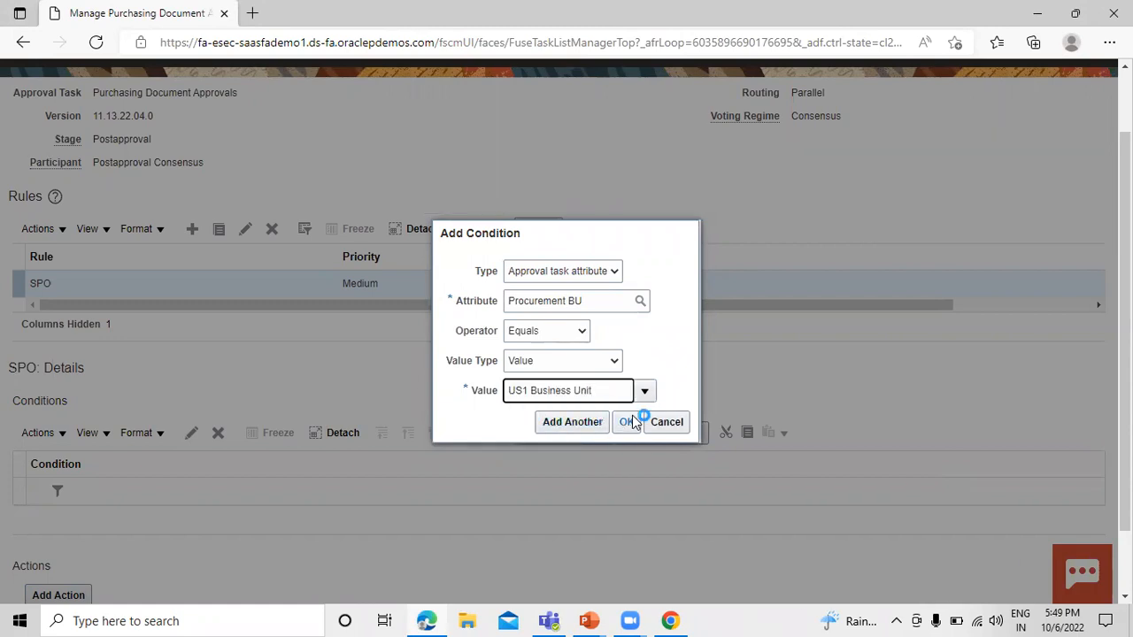
pyautogui.click(623, 423)
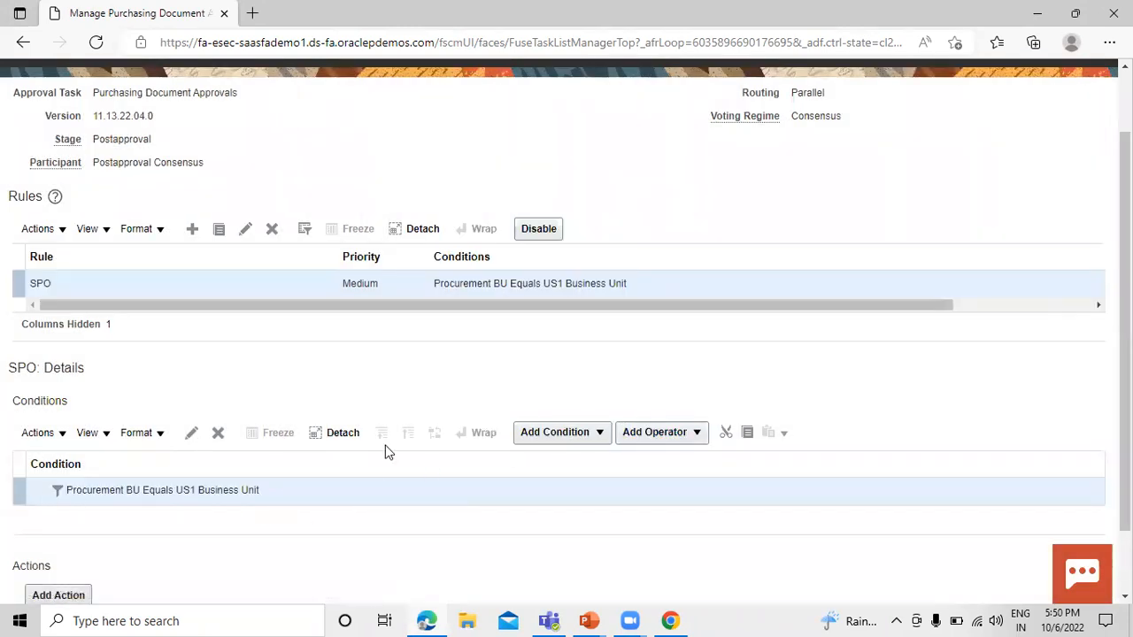
# Start a second condition for the SPO rule based on the Document Type document header attribute.
pyautogui.click(591, 432)
pyautogui.click(568, 487)
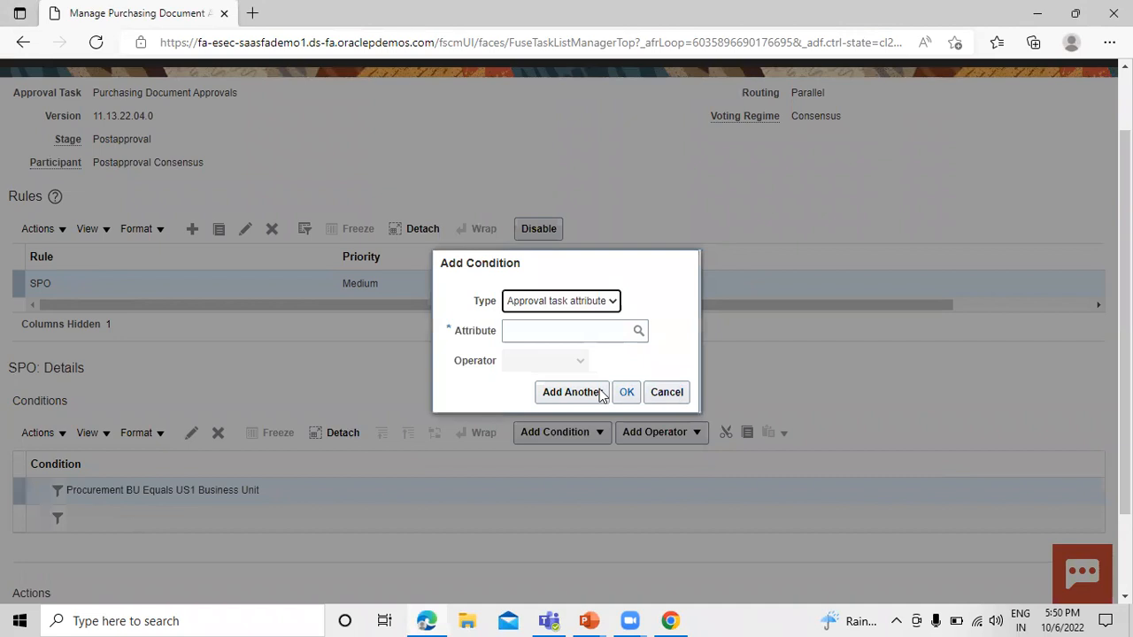
pyautogui.click(577, 331)
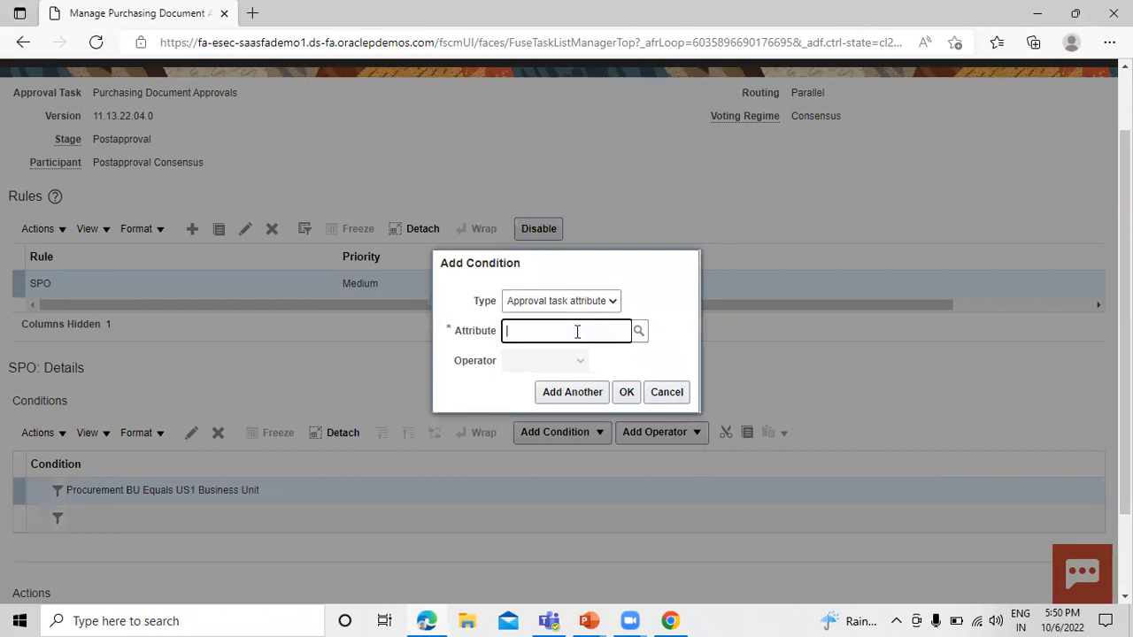
pyautogui.write('document type')
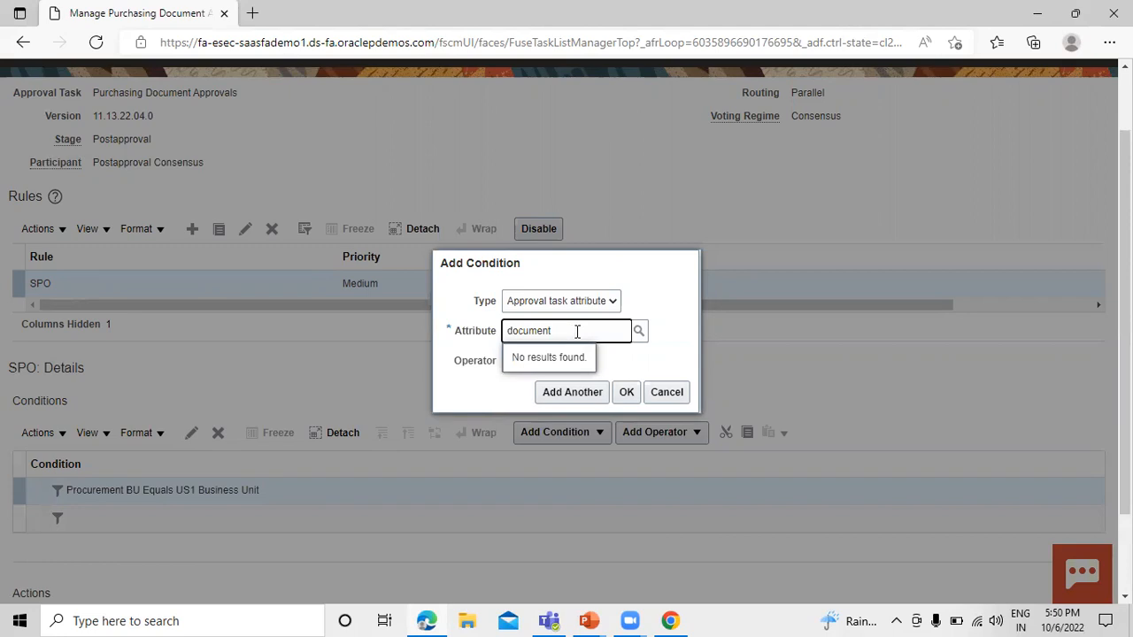
pyautogui.hotkey('ctrl', 'a')
pyautogui.press('BackSpace')
pyautogui.write('d')
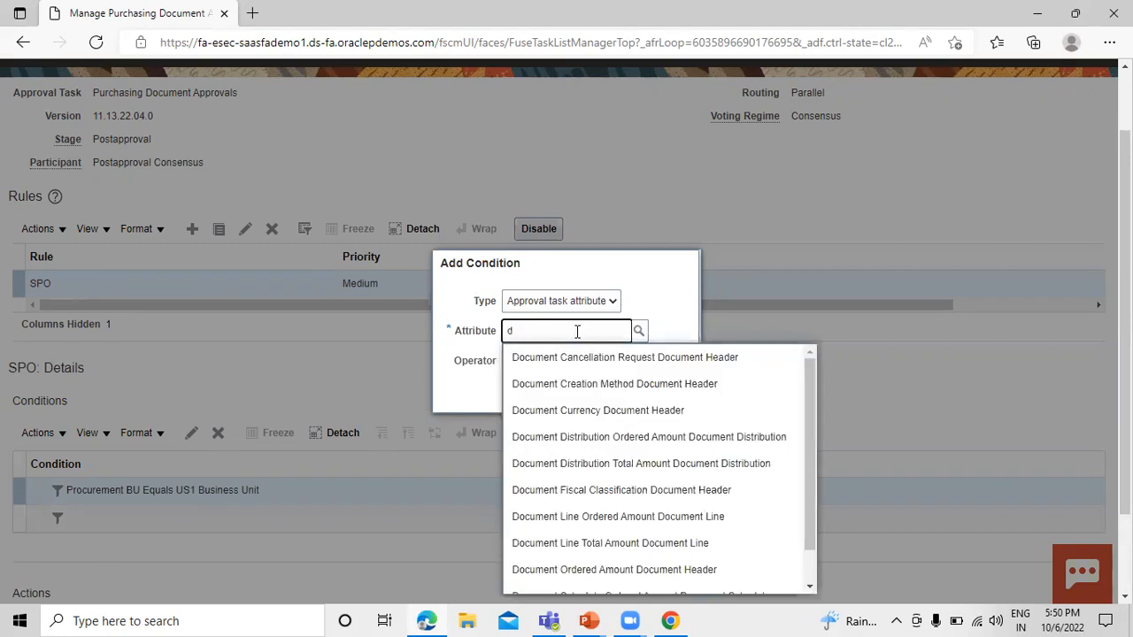
pyautogui.write('oc')
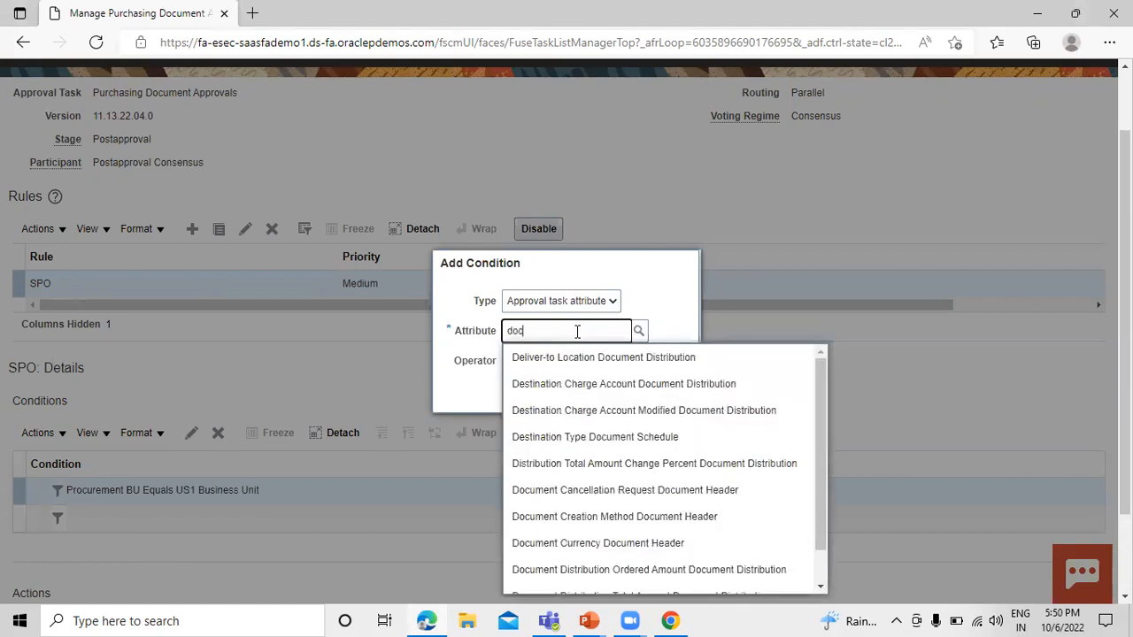
pyautogui.write('ument t')
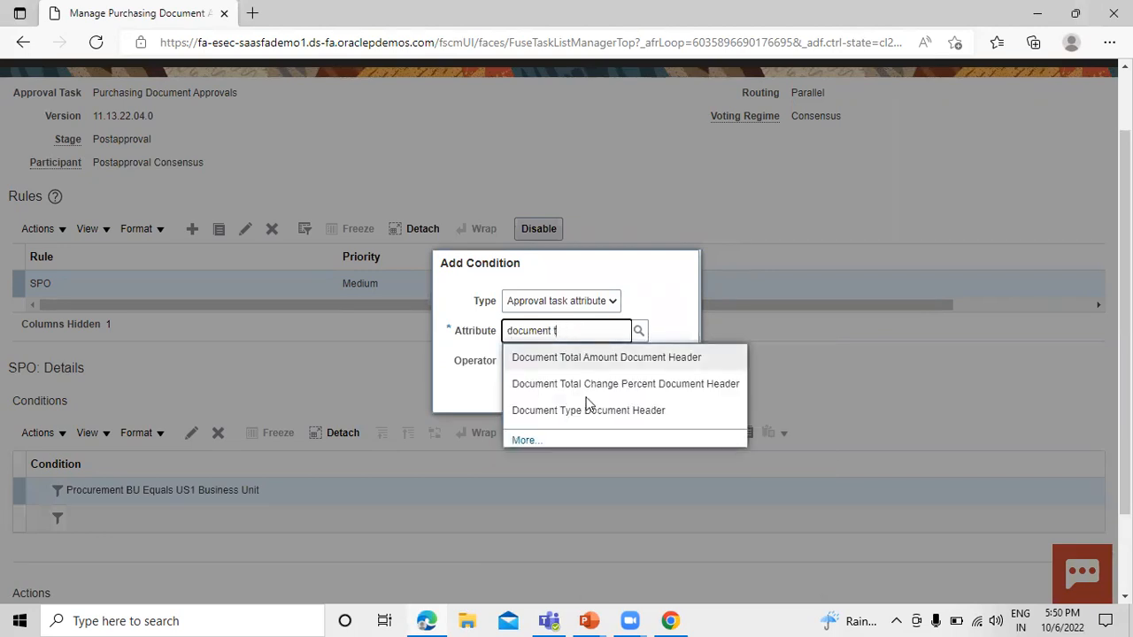
pyautogui.click(588, 410)
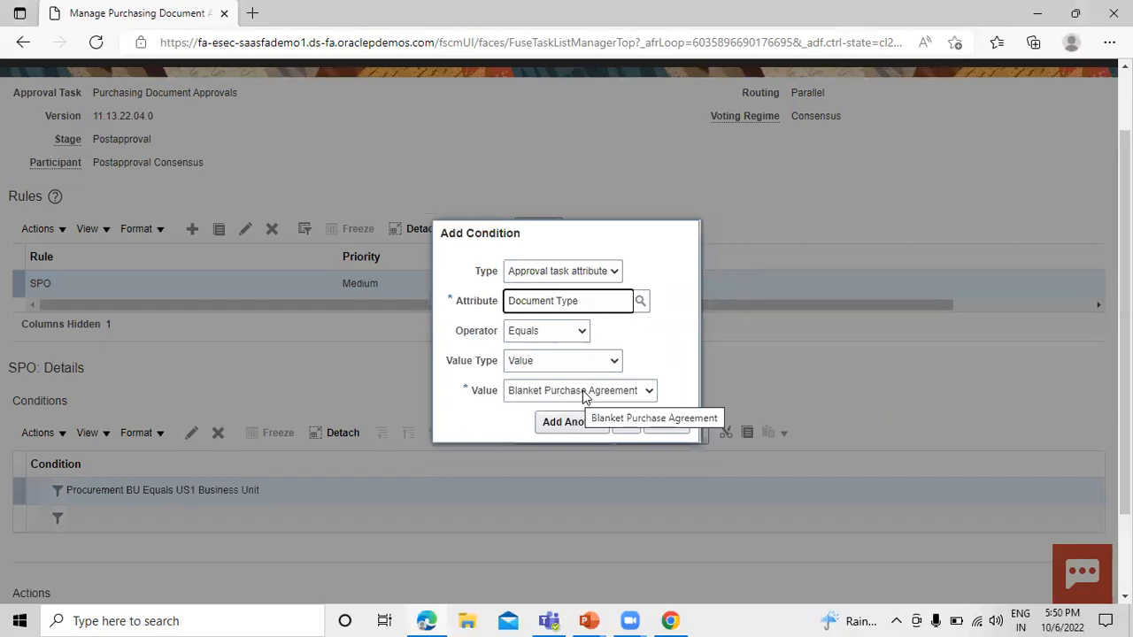
# Set the Document Type condition's value to Purchase Order and add the condition to the rule.
pyautogui.click(586, 396)
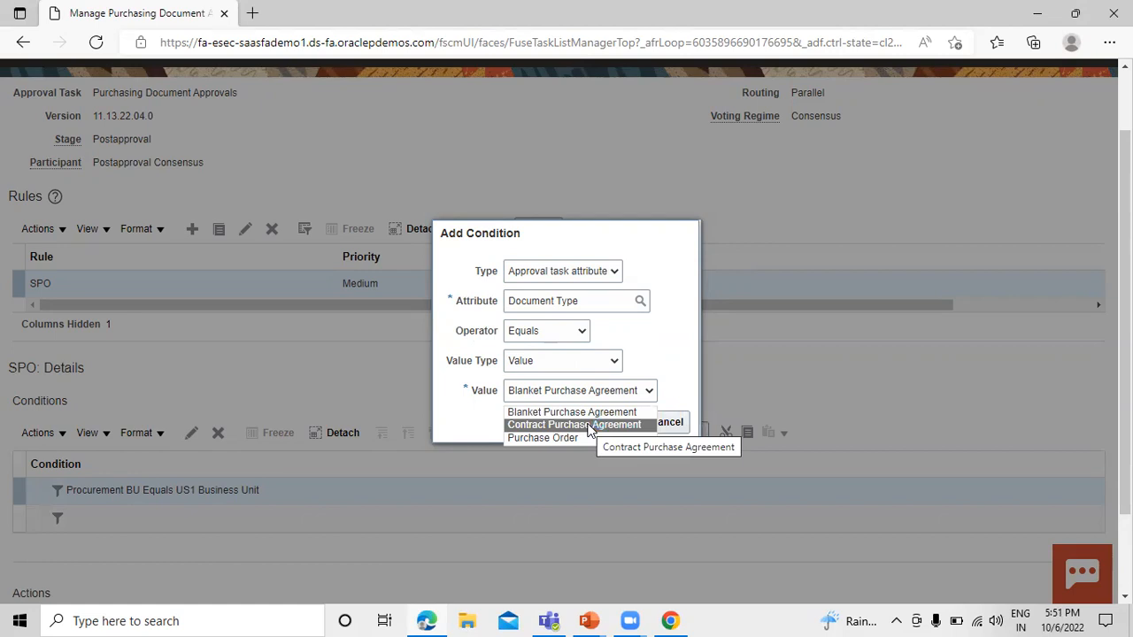
pyautogui.click(557, 438)
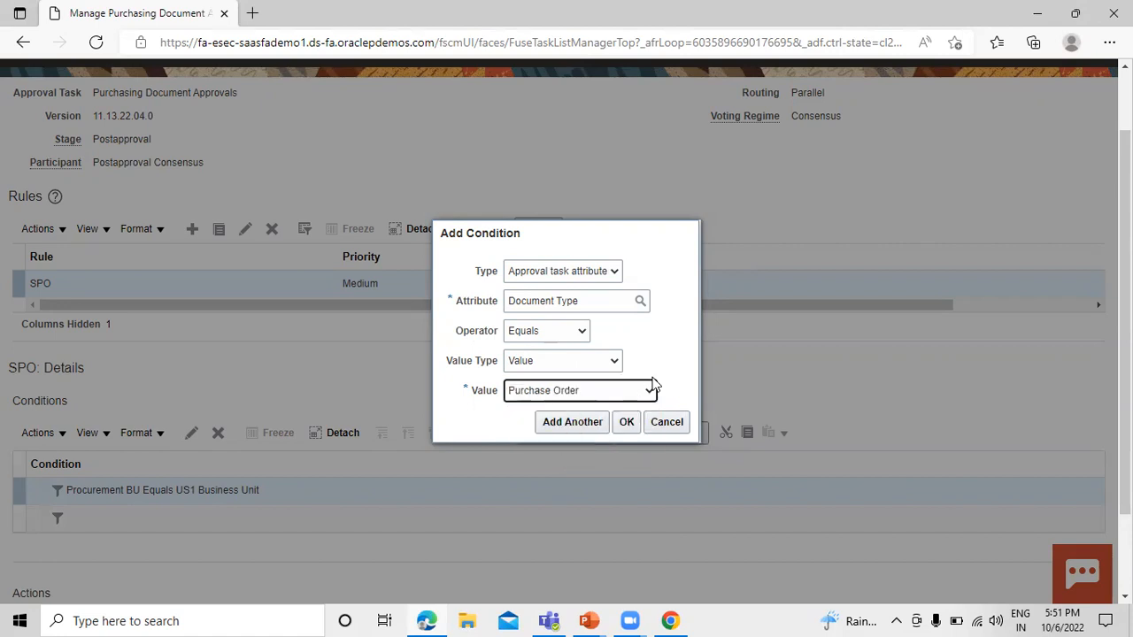
pyautogui.click(627, 423)
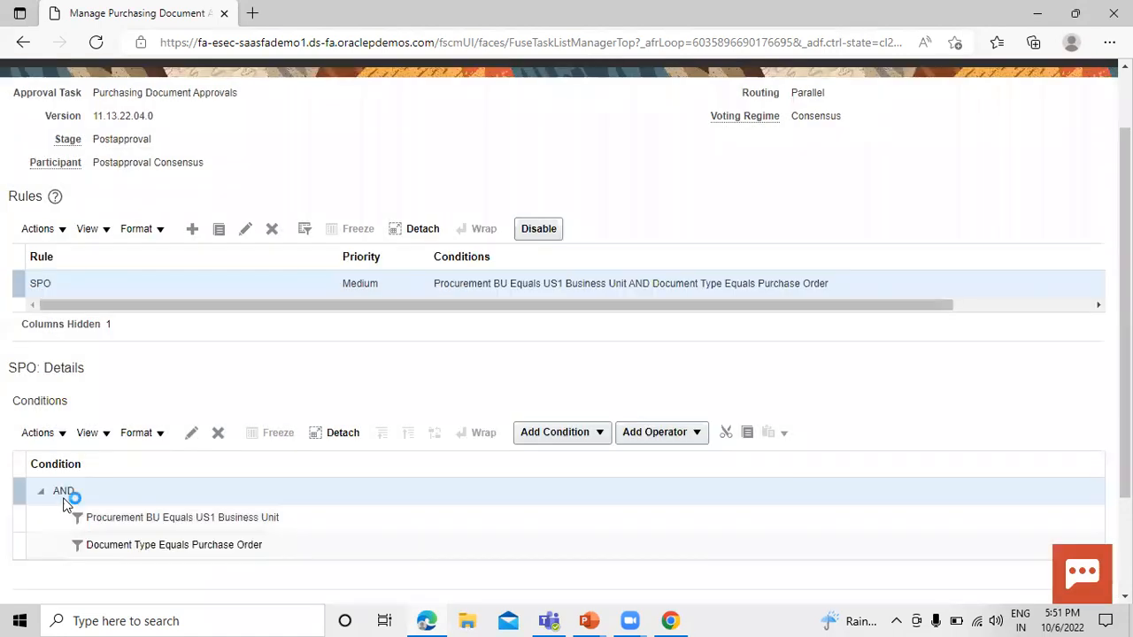
# Add an action of type Automatic with the outcome Approved to the SPO rule.
pyautogui.scroll(-2, 65, 548)
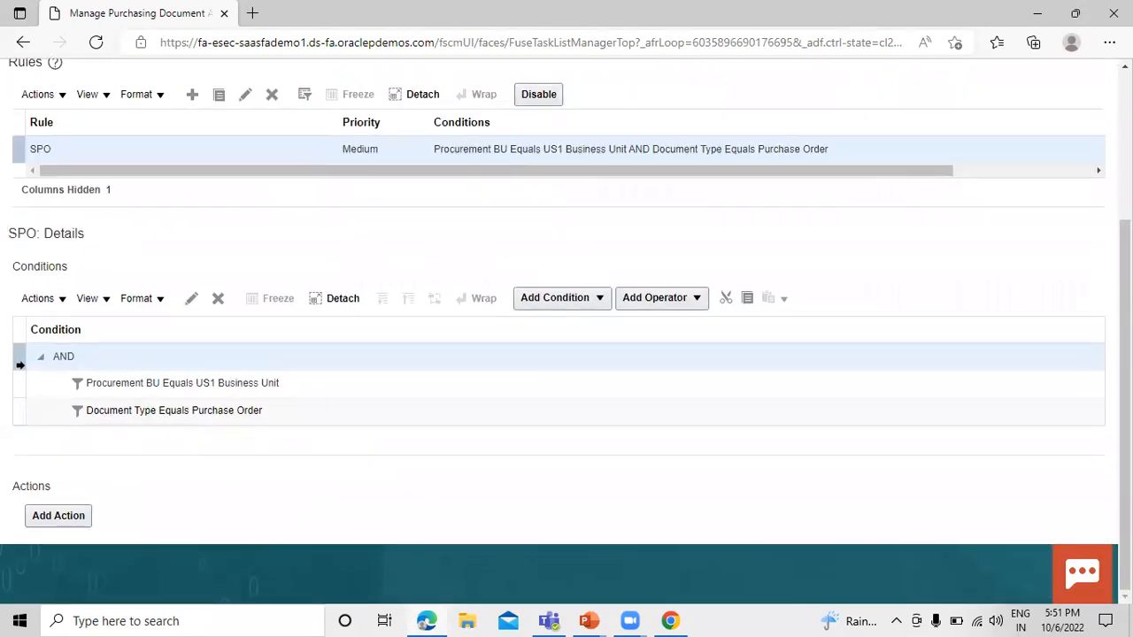
pyautogui.click(61, 519)
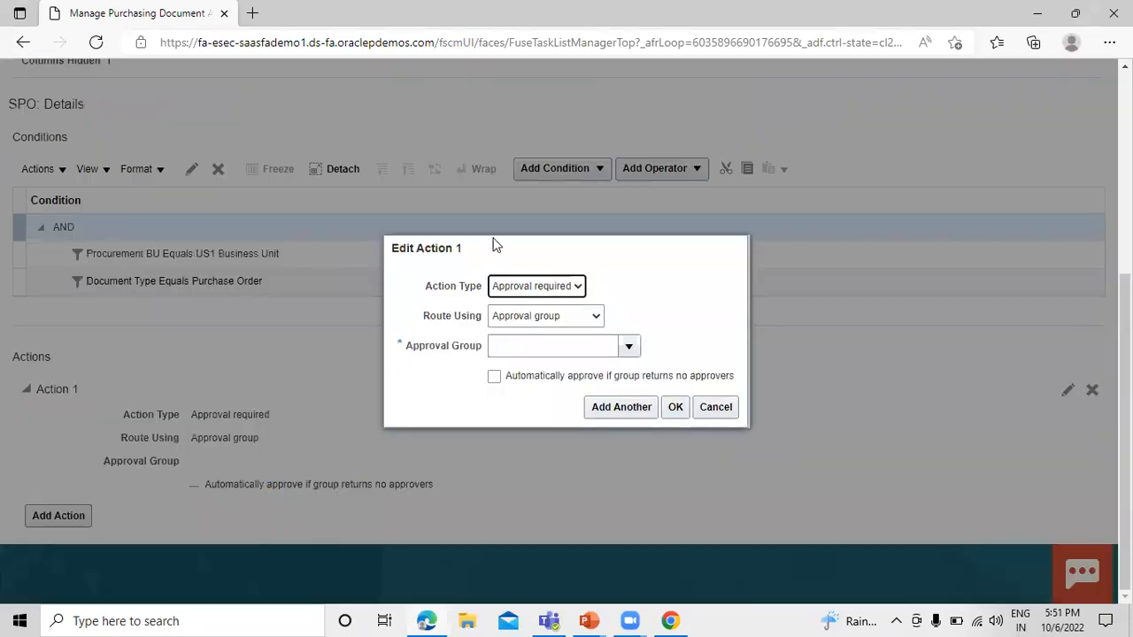
pyautogui.click(575, 286)
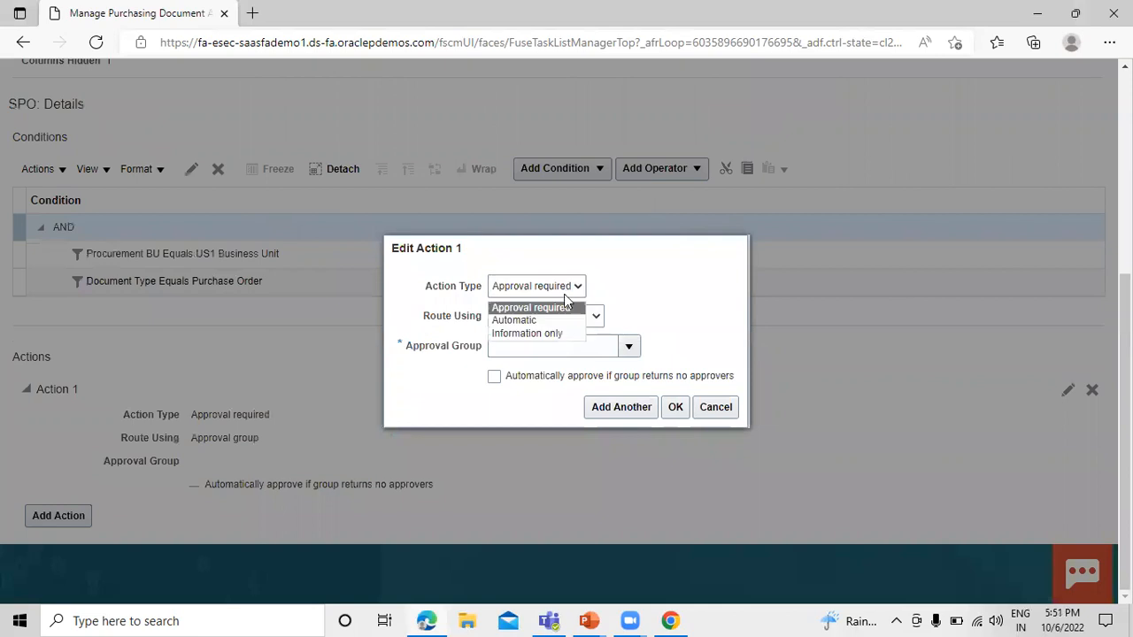
pyautogui.click(563, 323)
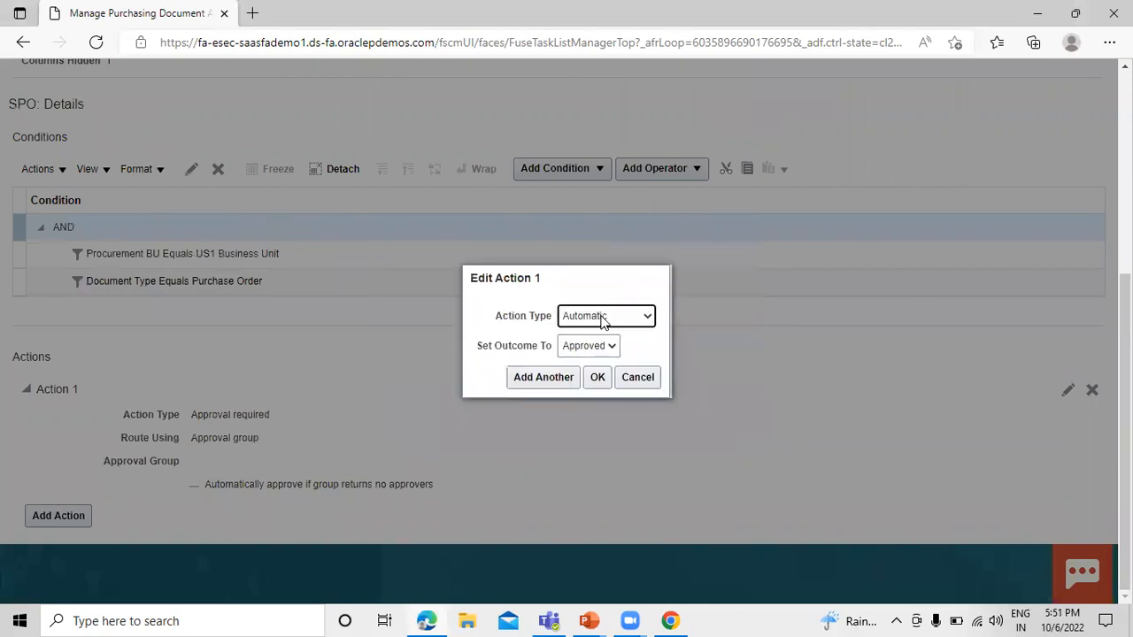
pyautogui.click(598, 377)
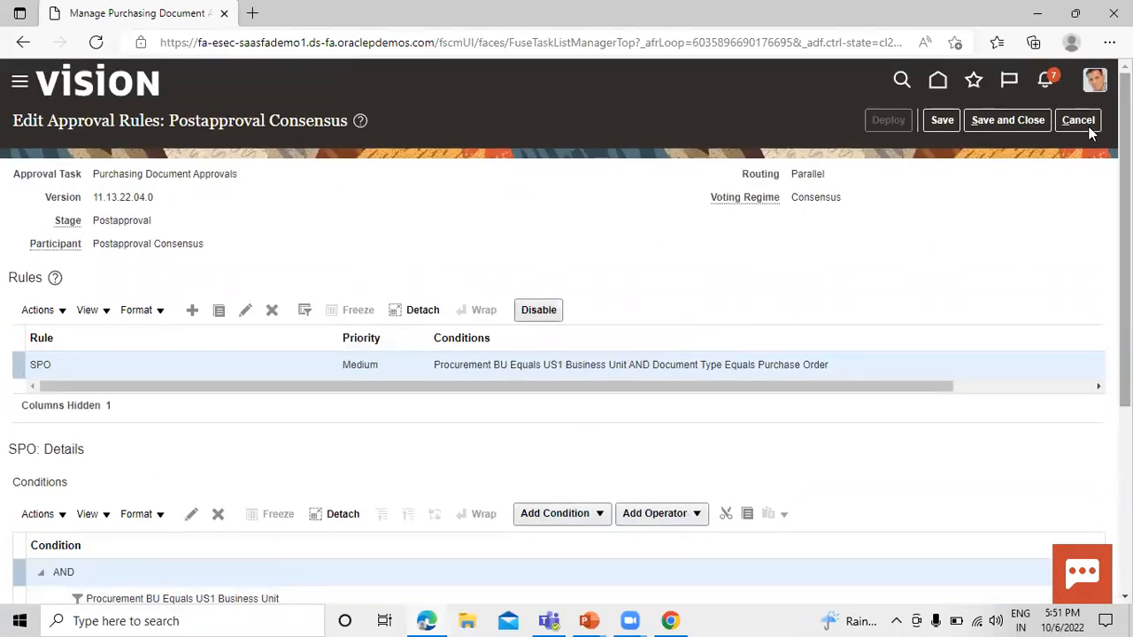
# Save and close the Postapproval Consensus rules, and deploy the purchasing document approval changes.
pyautogui.click(1013, 123)
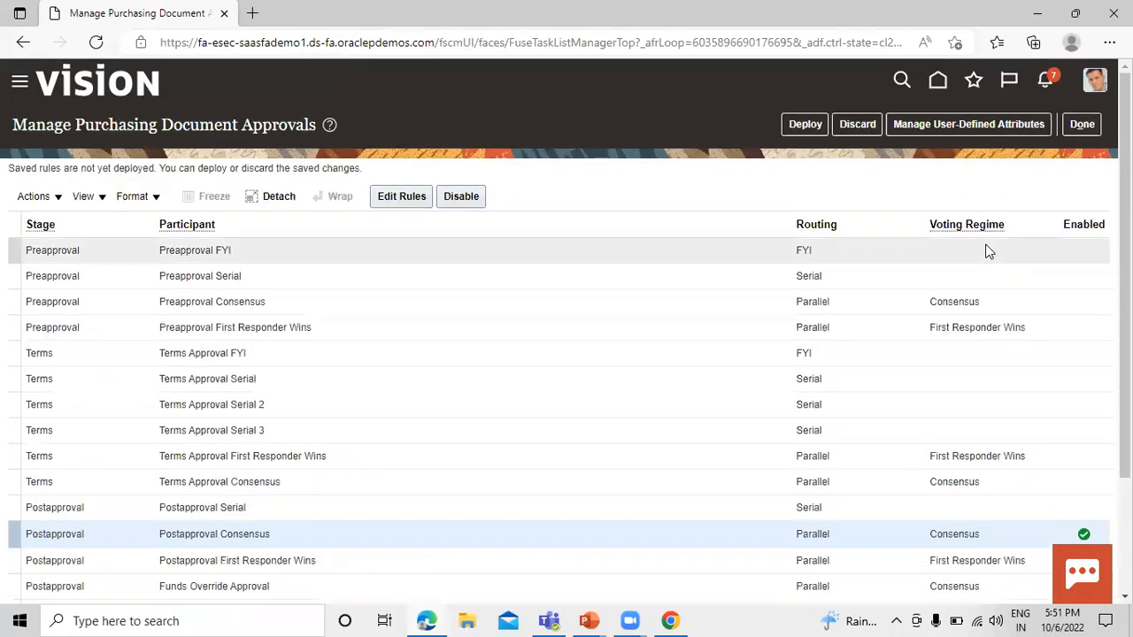
pyautogui.scroll(-3, 774, 299)
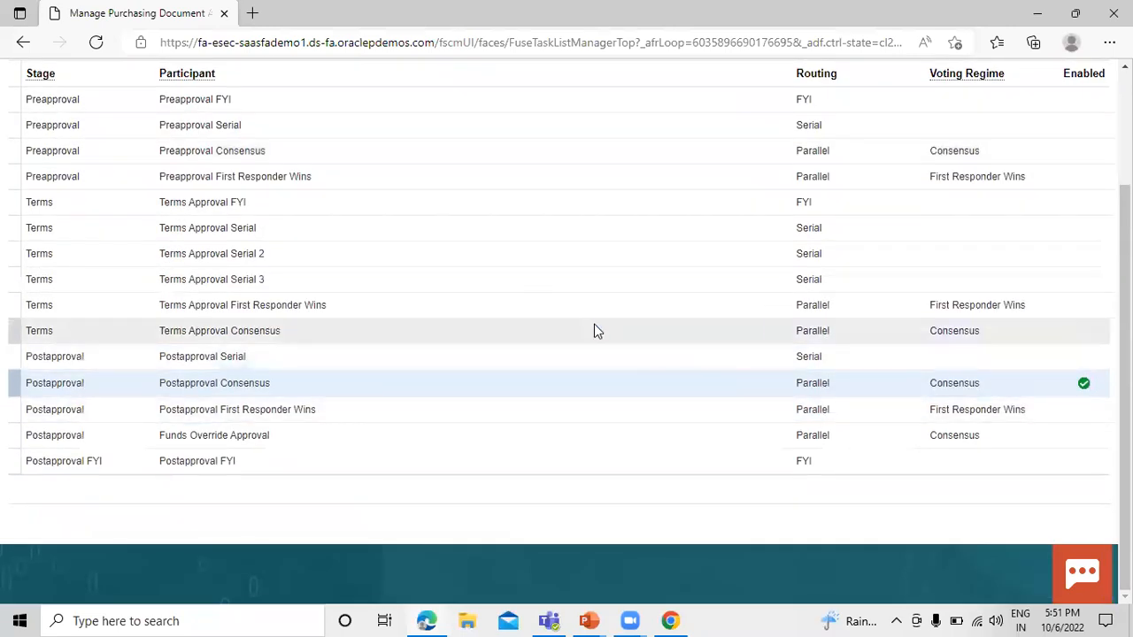
pyautogui.scroll(3, 594, 324)
pyautogui.click(801, 124)
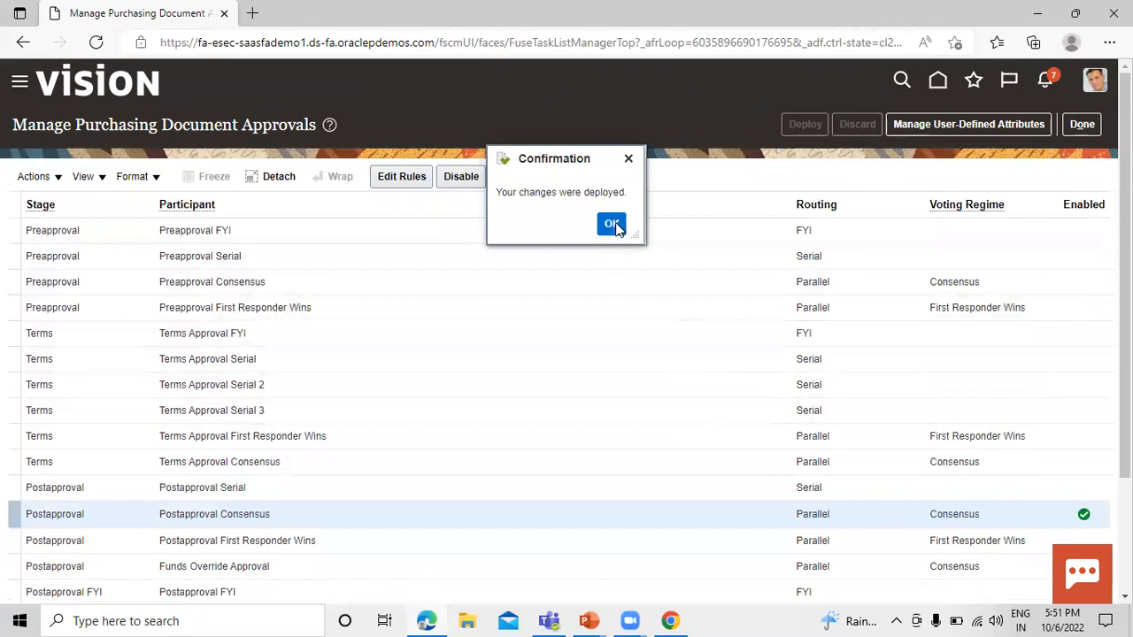
pyautogui.click(612, 224)
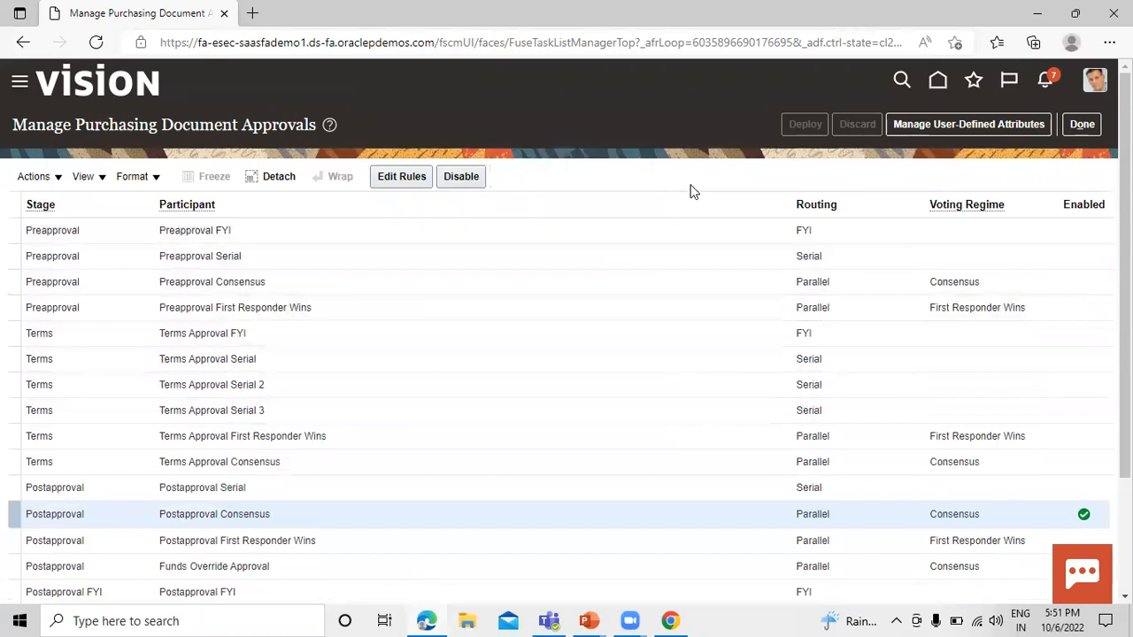
pyautogui.click(1091, 127)
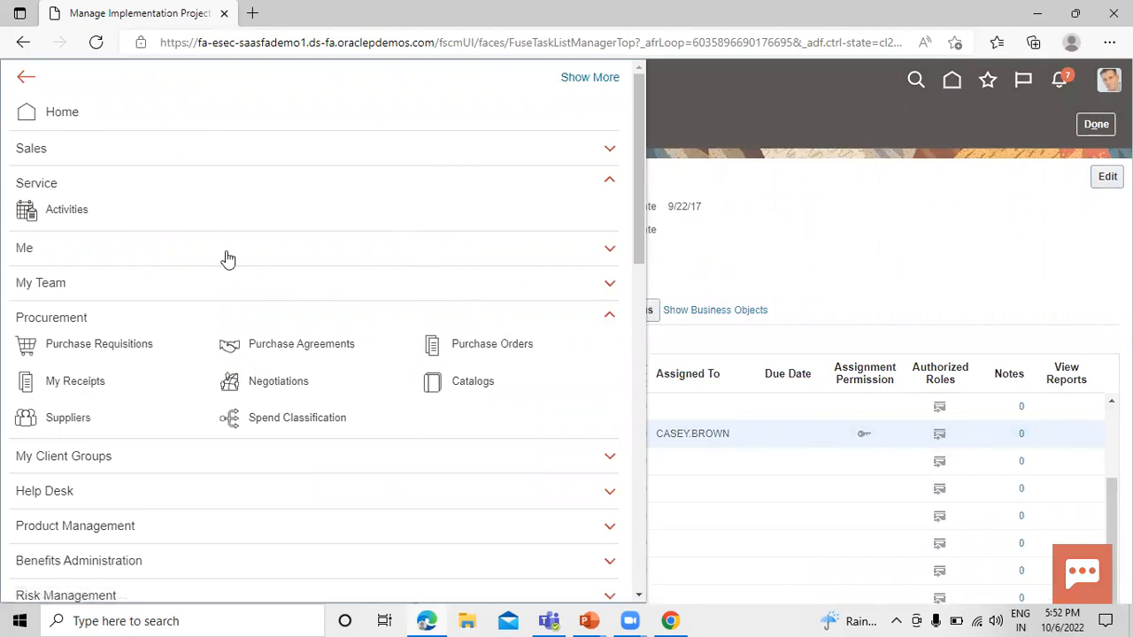
# Go to the Purchase Orders work area under Procurement and start creating an order.
pyautogui.scroll(-1, 225, 258)
pyautogui.click(476, 266)
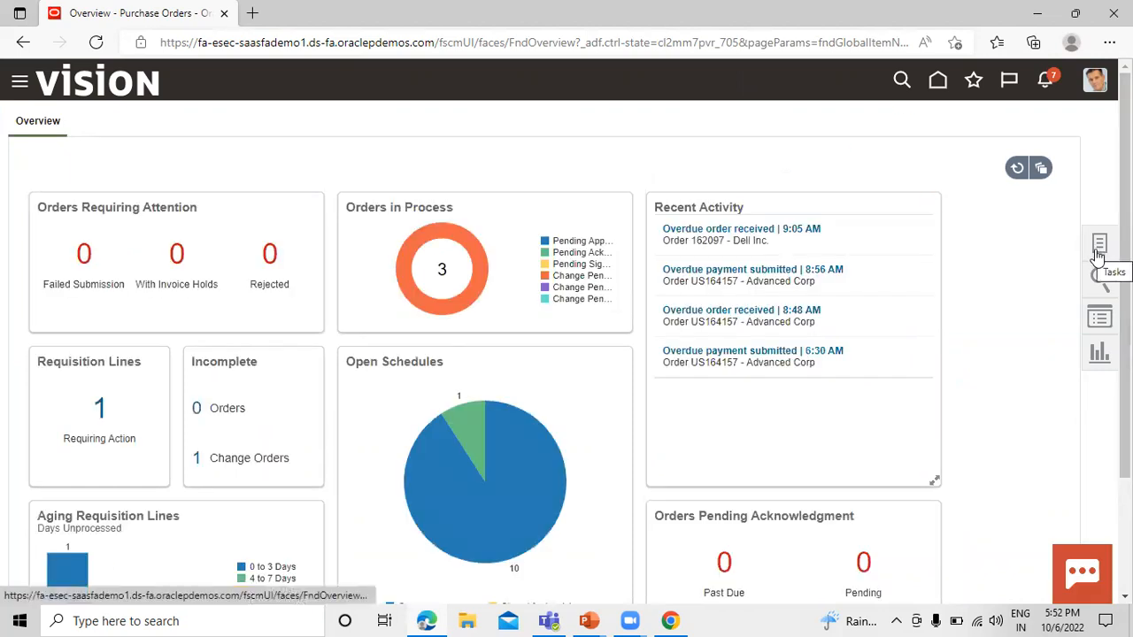
pyautogui.click(1100, 251)
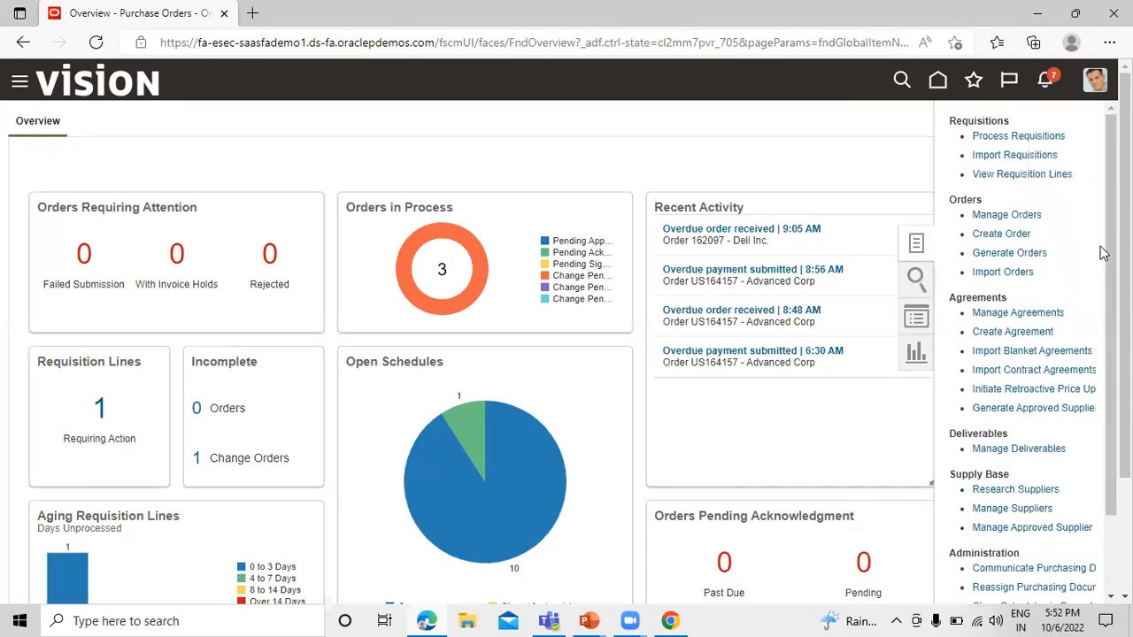
pyautogui.click(1001, 234)
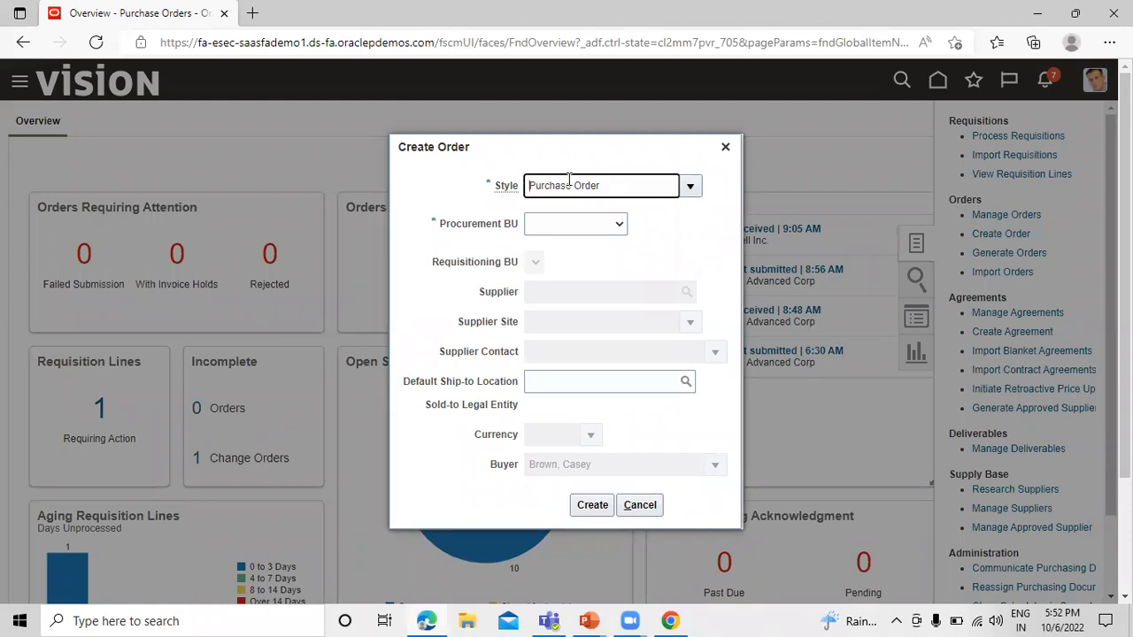
# Create a purchase order for Procurement BU US1 Business Unit with Dell Inc. as the supplier.
pyautogui.click(618, 224)
pyautogui.click(611, 259)
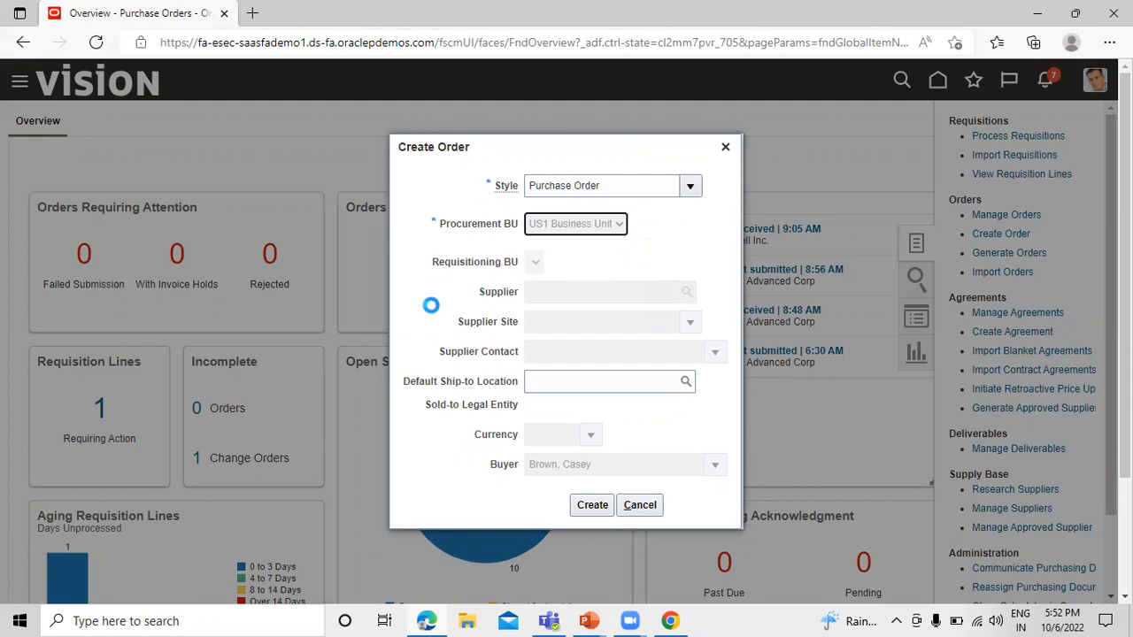
pyautogui.click(556, 293)
pyautogui.write('dell')
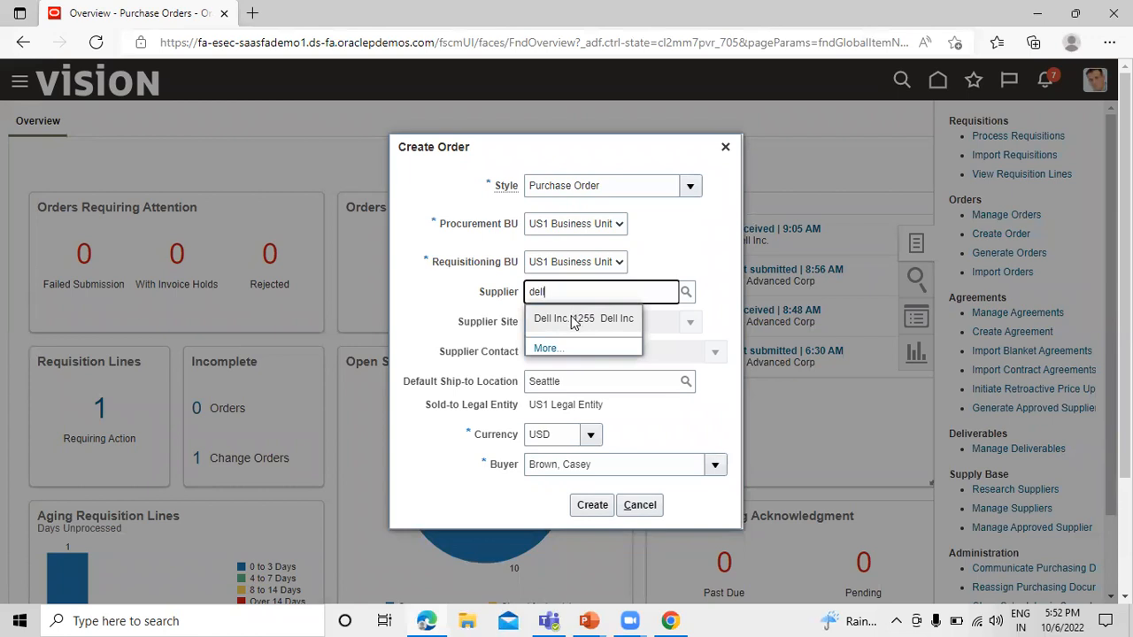
pyautogui.click(574, 314)
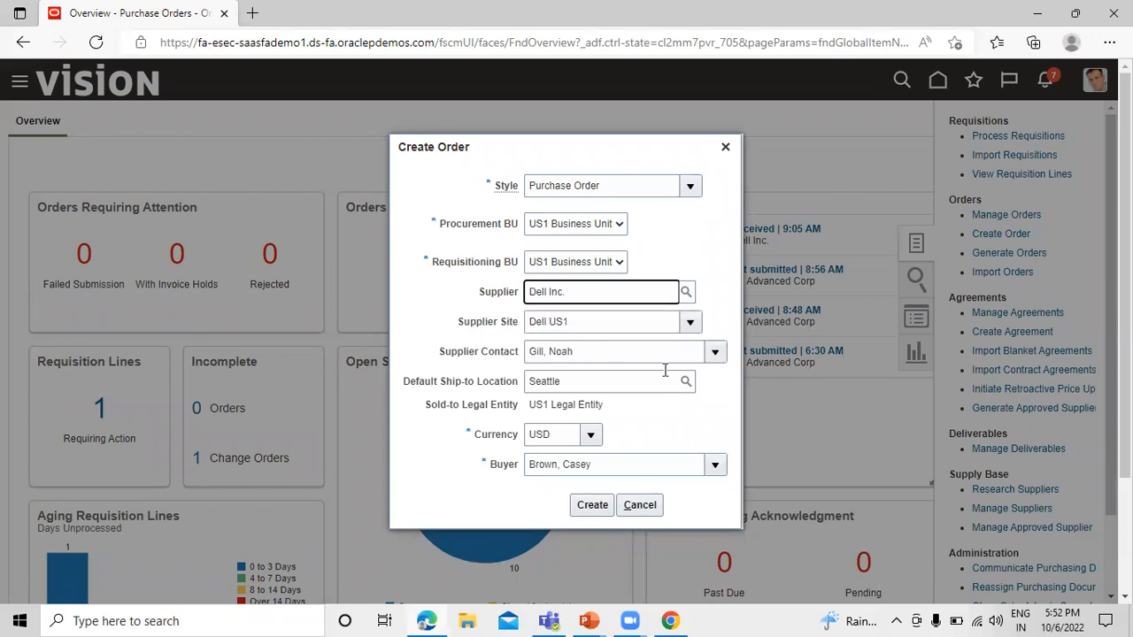
pyautogui.scroll(-1, 604, 453)
pyautogui.click(594, 503)
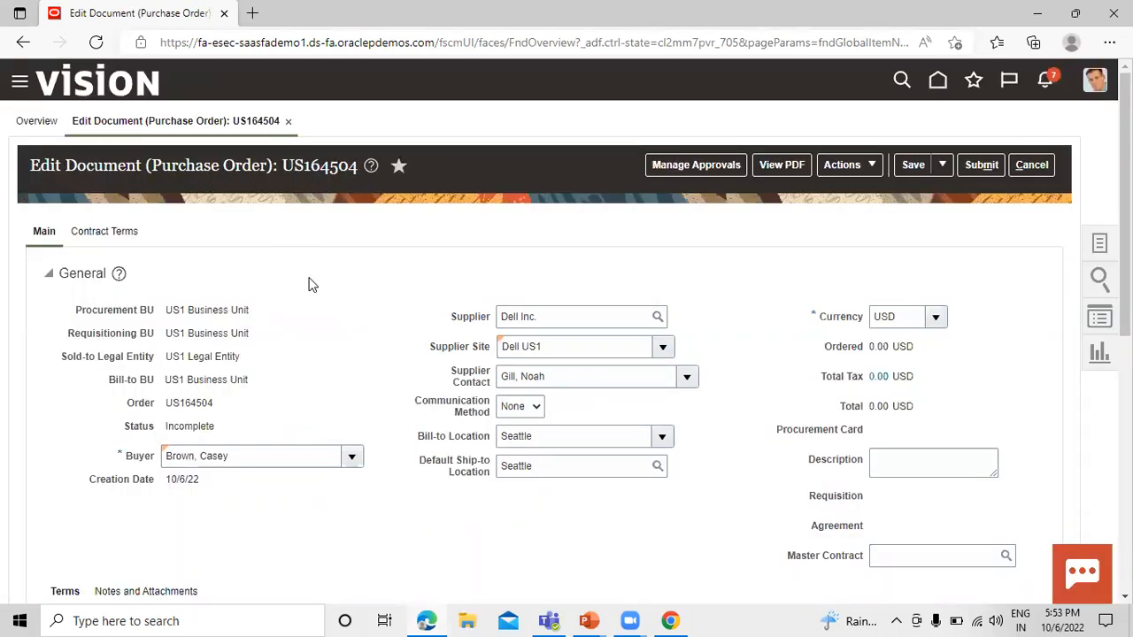
# Turn off Pay on receipt in the purchase order's terms.
pyautogui.scroll(-1, 372, 296)
pyautogui.scroll(-3, 370, 298)
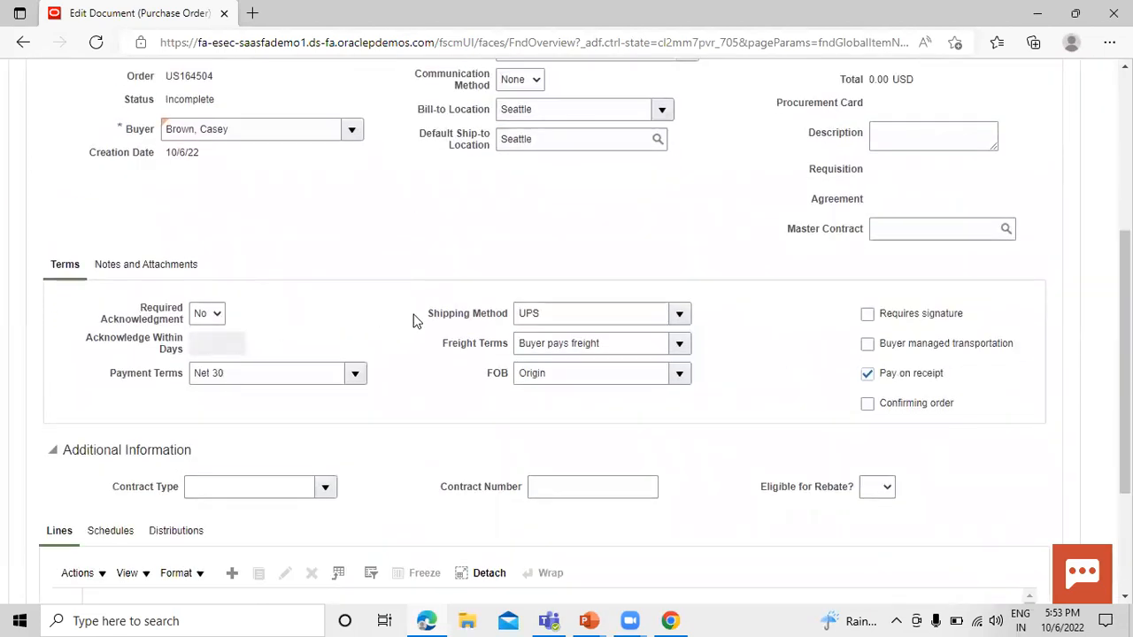
pyautogui.click(868, 375)
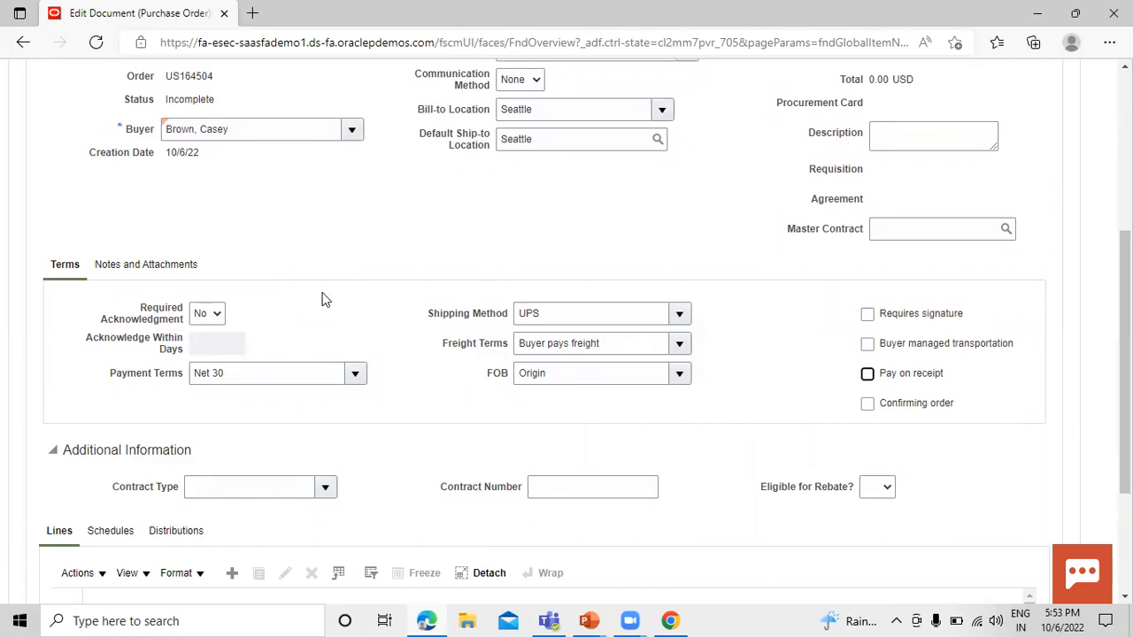
# Add a goods line to the purchase order for the item TATA1001 ROLLER BEARING.
pyautogui.scroll(-2, 210, 398)
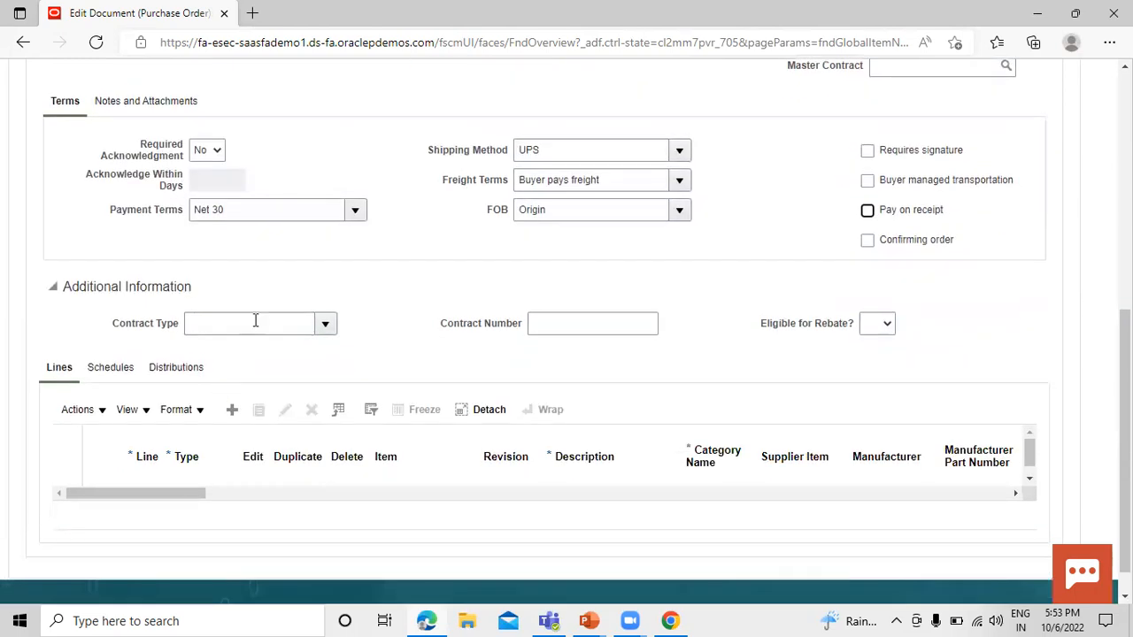
pyautogui.scroll(1, 225, 332)
pyautogui.scroll(-2, 240, 387)
pyautogui.click(234, 376)
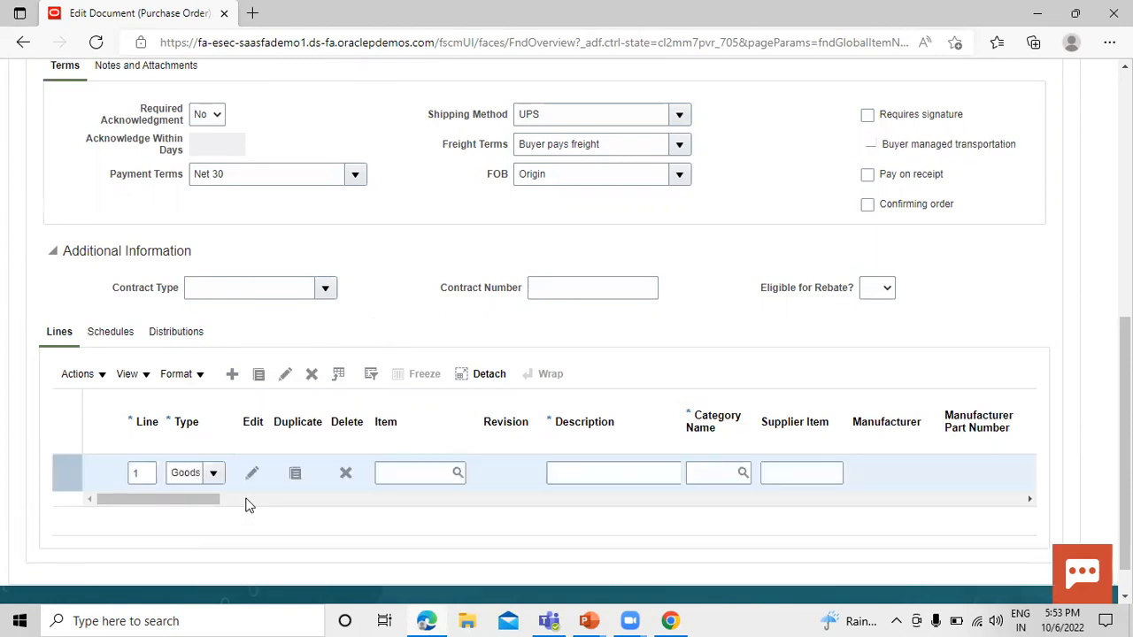
pyautogui.click(393, 472)
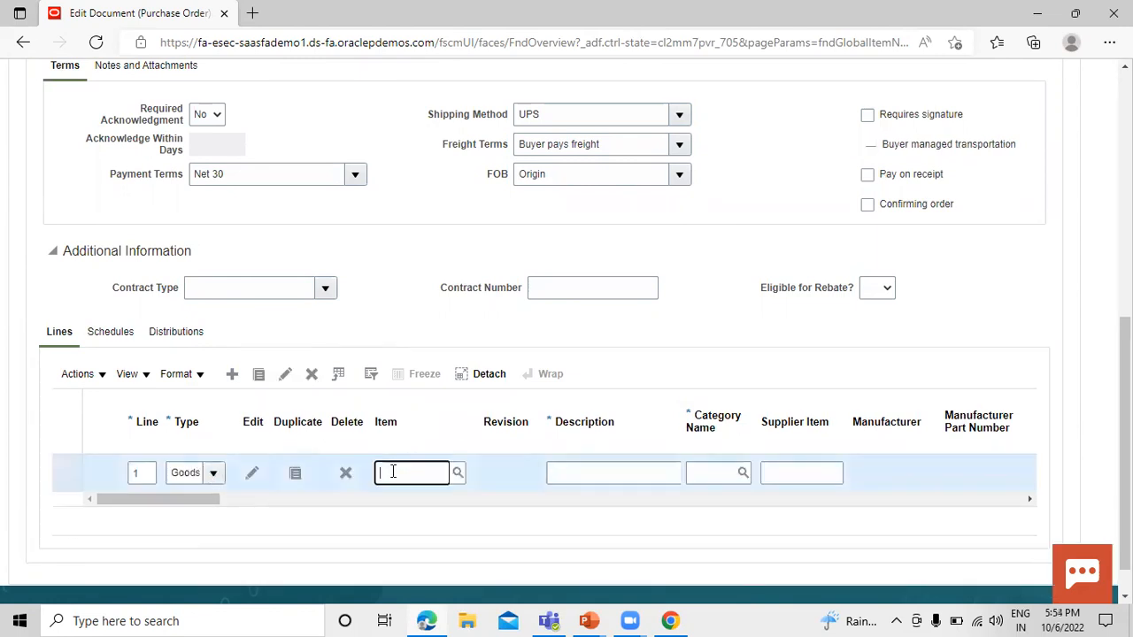
pyautogui.click(457, 473)
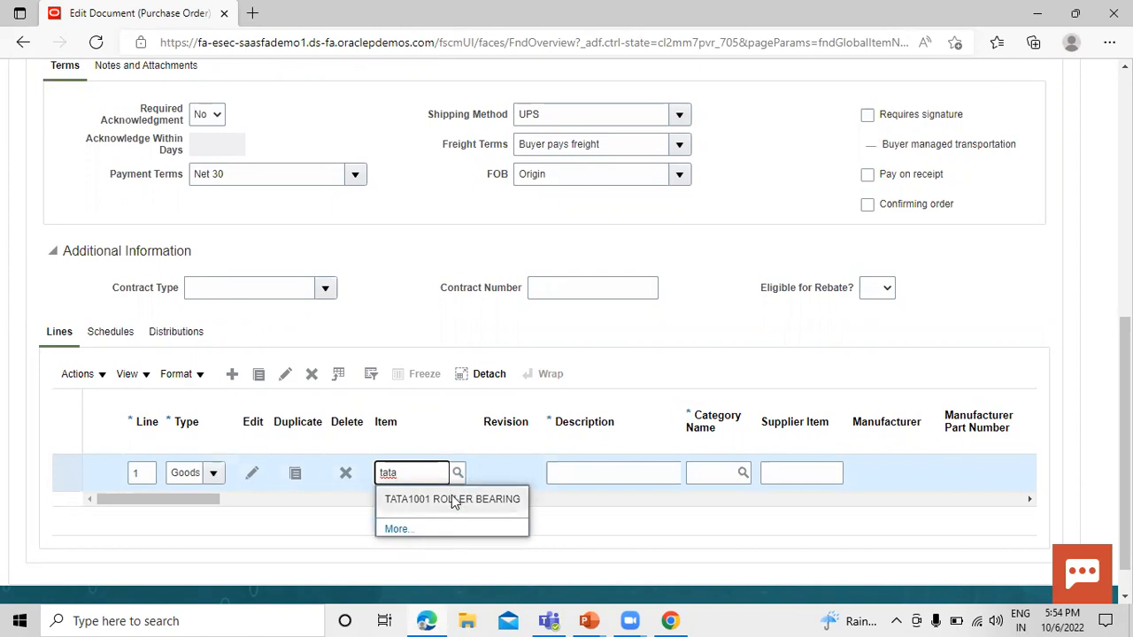
pyautogui.click(452, 500)
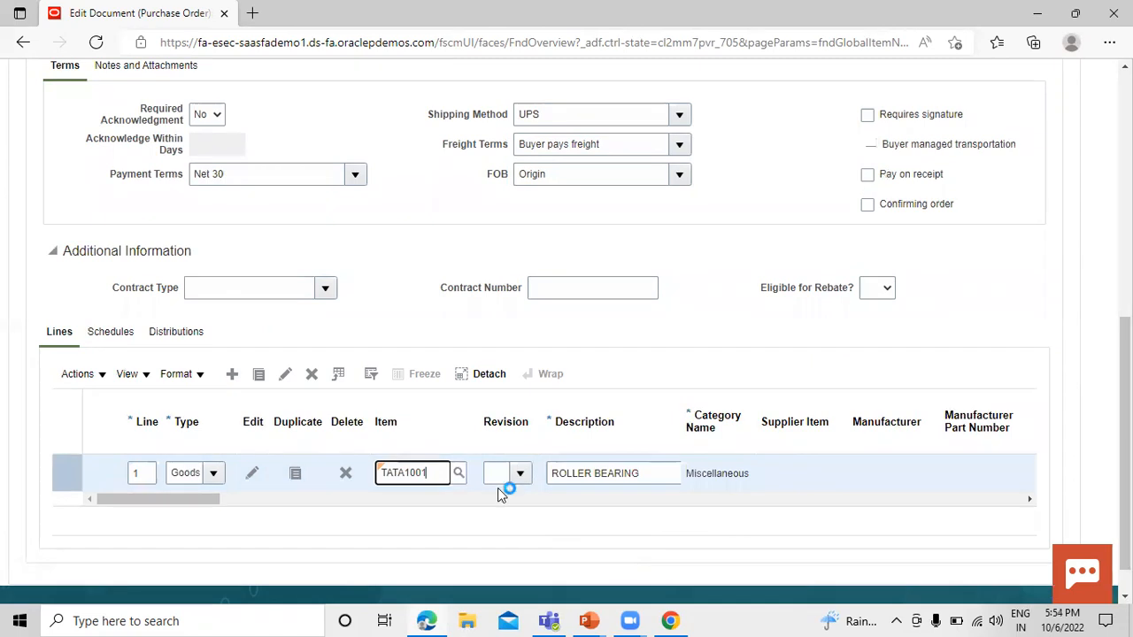
# Set the order line's quantity to 100 and its requested delivery date to 10/10/22.
pyautogui.moveTo(220, 510); pyautogui.dragTo(300, 518)
pyautogui.click(348, 472)
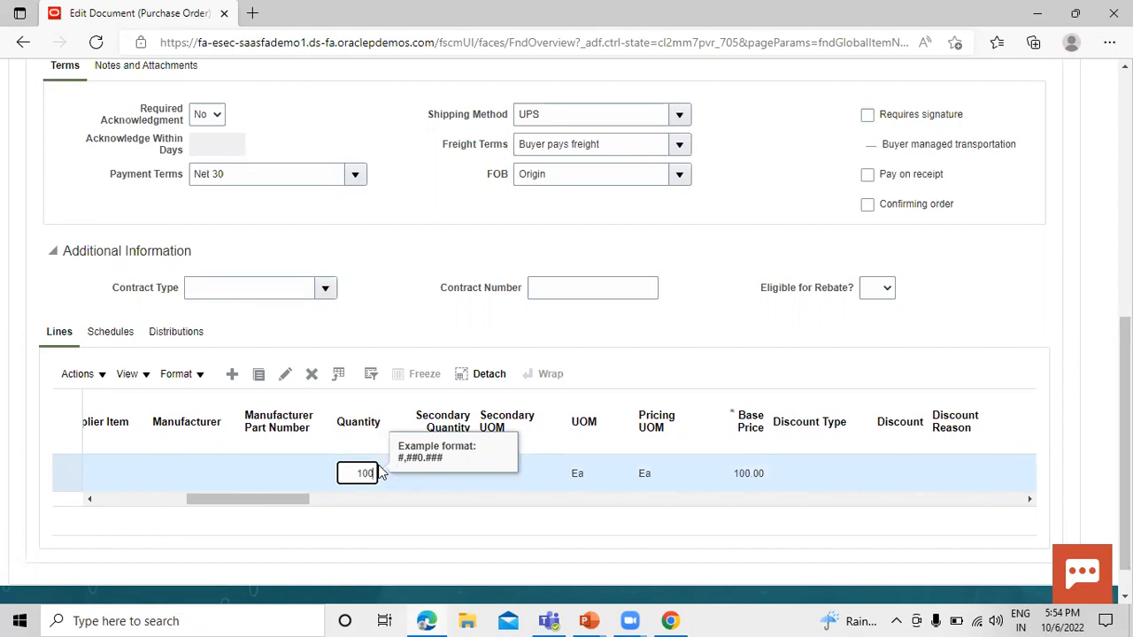
pyautogui.click(515, 531)
pyautogui.moveTo(288, 500); pyautogui.dragTo(427, 512)
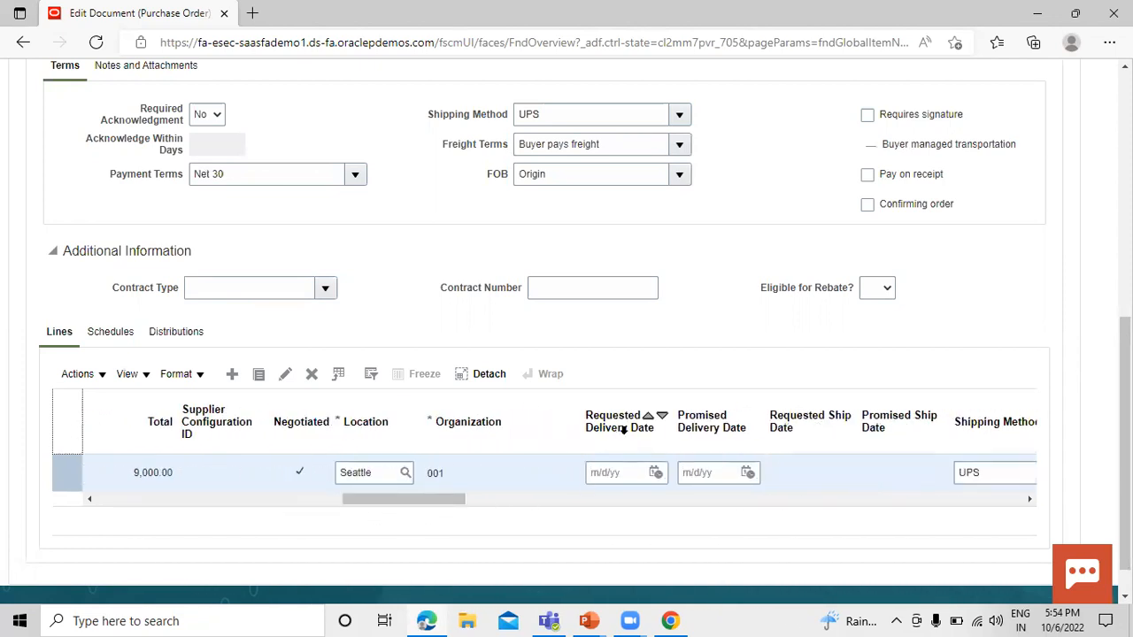
pyautogui.click(655, 473)
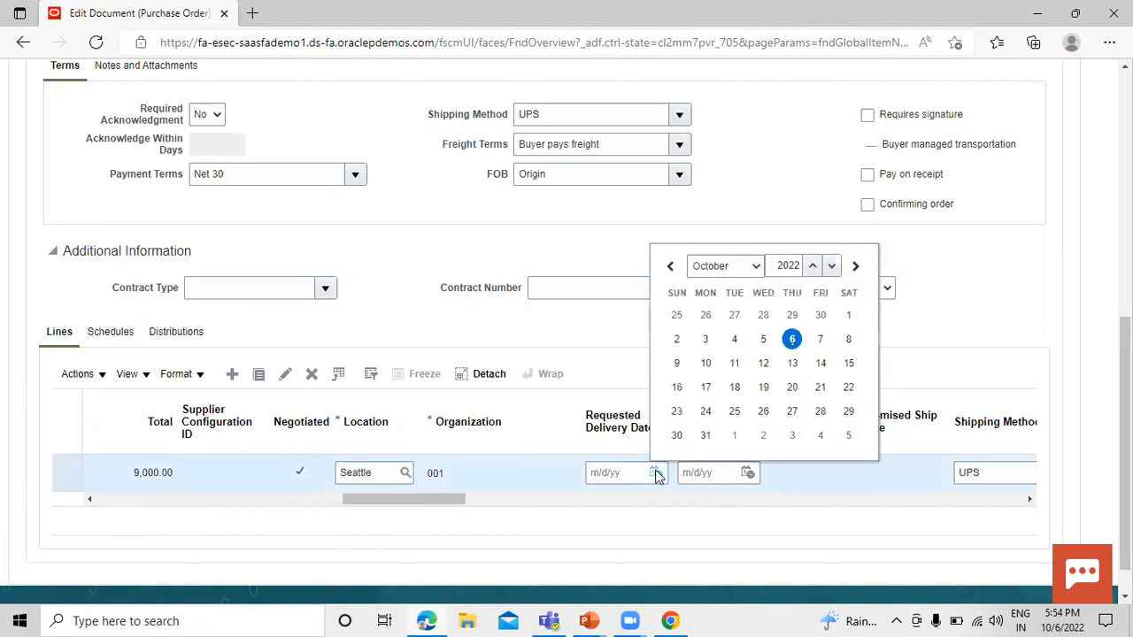
pyautogui.click(707, 365)
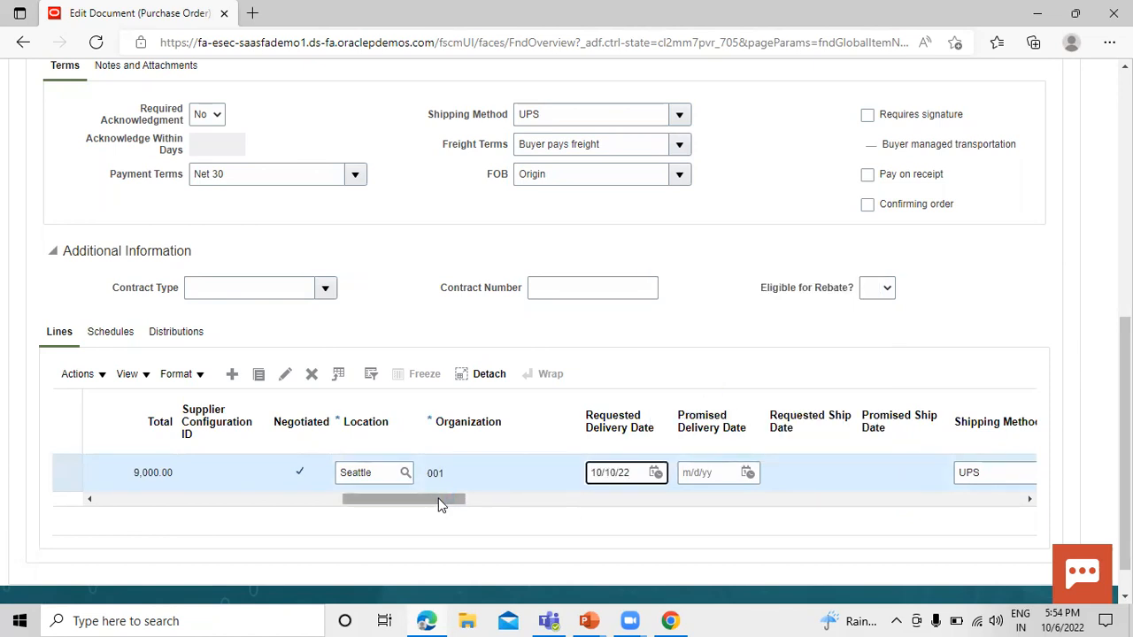
pyautogui.moveTo(441, 505); pyautogui.dragTo(144, 505)
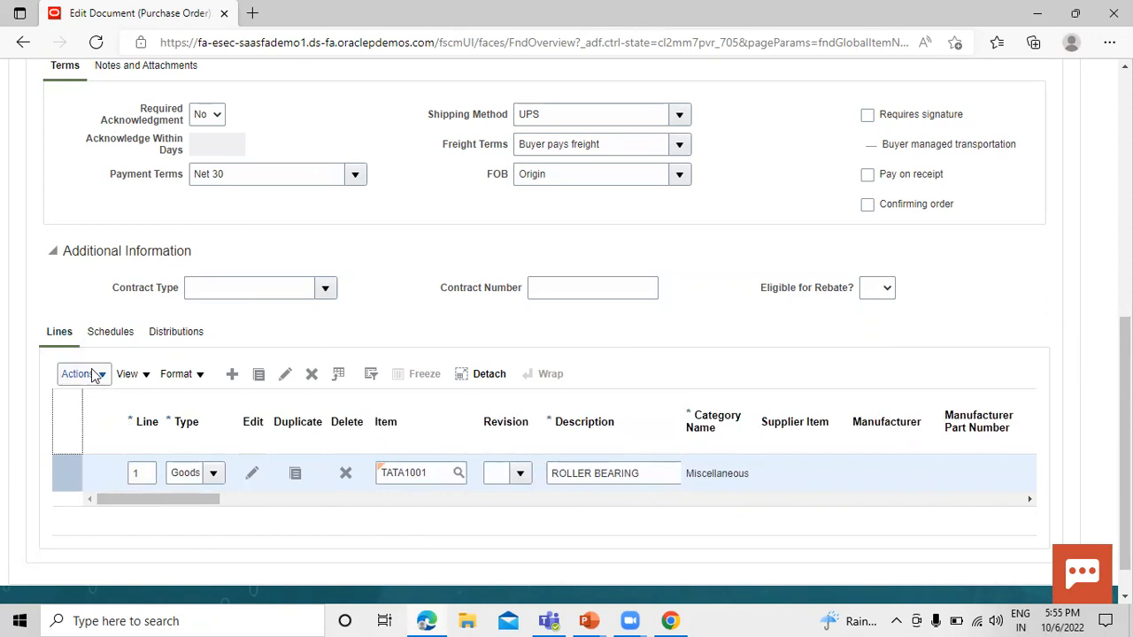
pyautogui.click(130, 374)
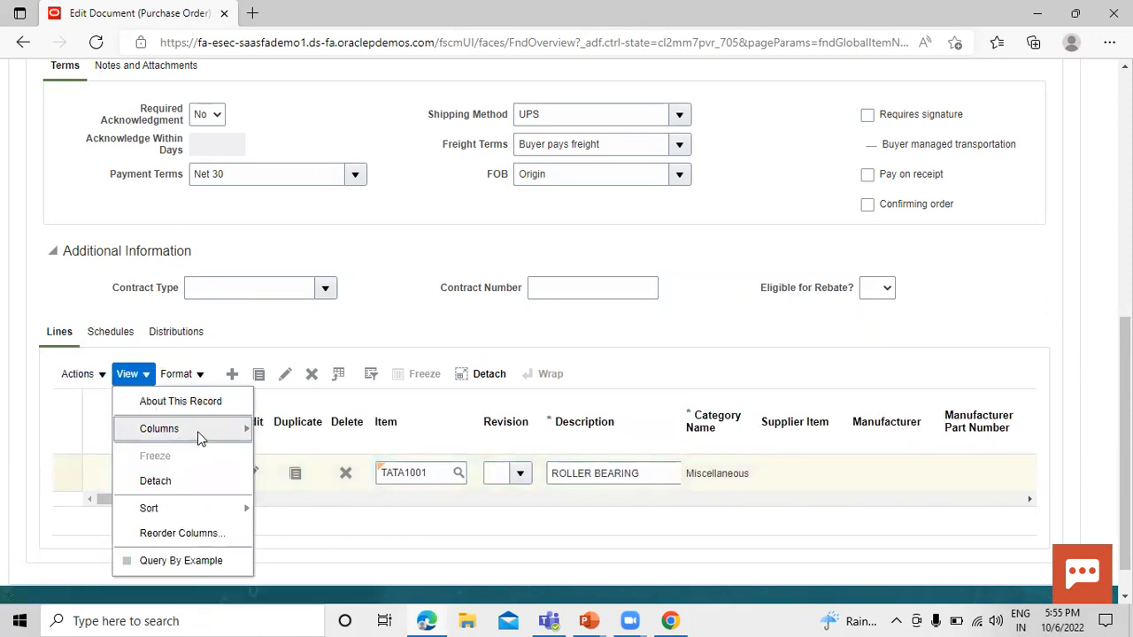
pyautogui.moveTo(200, 436)
pyautogui.click(332, 449)
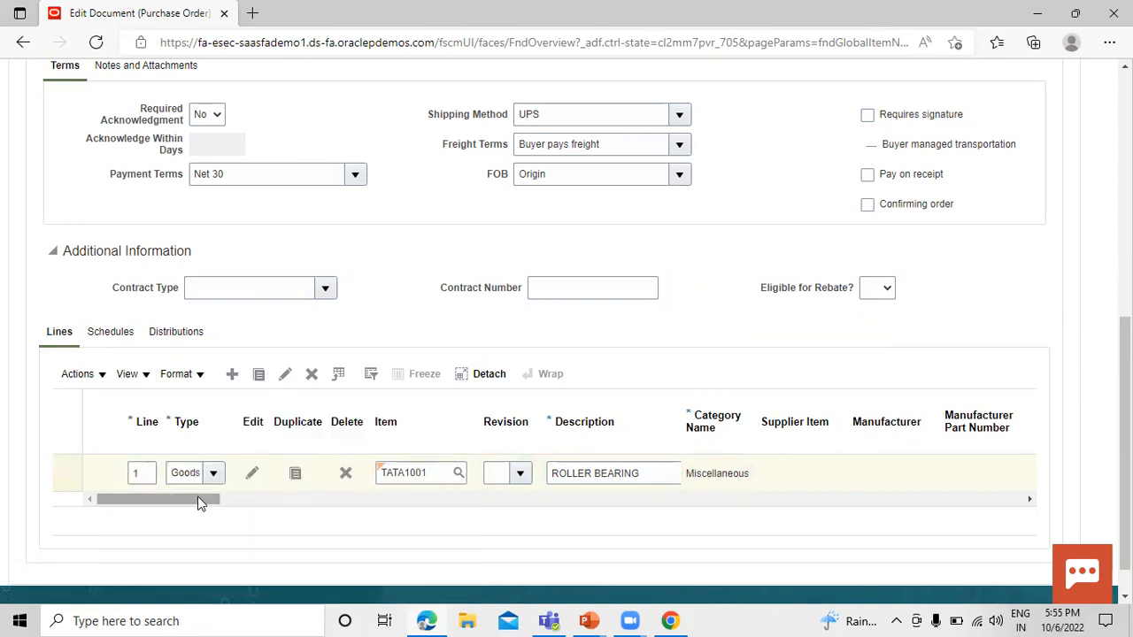
# Remove the source agreement from the TATA1001 order line.
pyautogui.moveTo(200, 503); pyautogui.dragTo(341, 510)
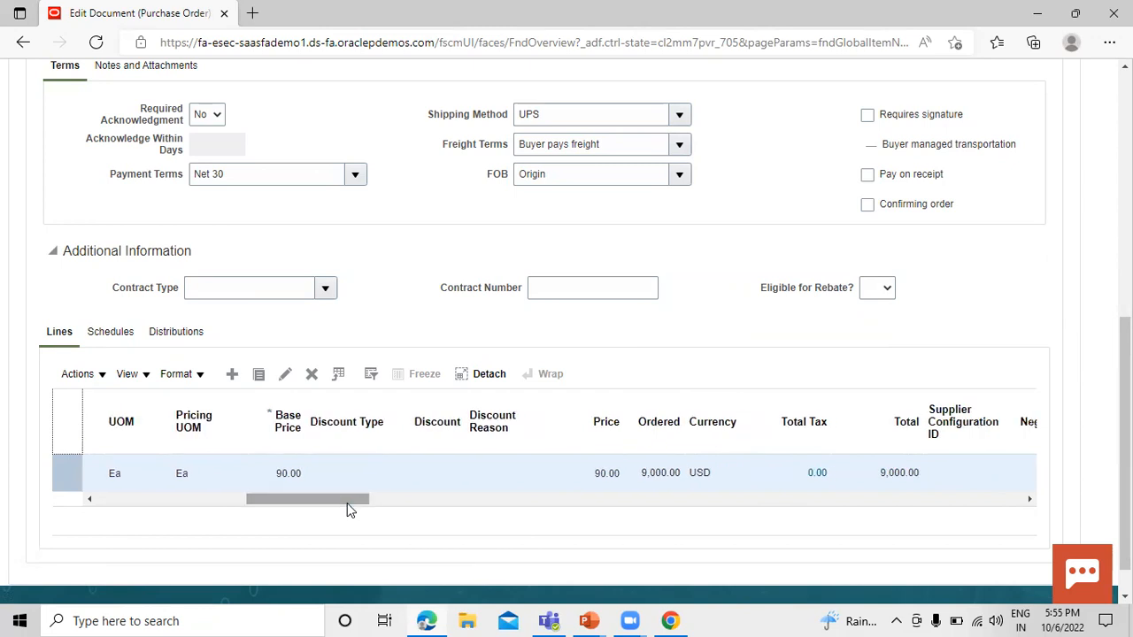
pyautogui.moveTo(310, 501); pyautogui.dragTo(435, 511)
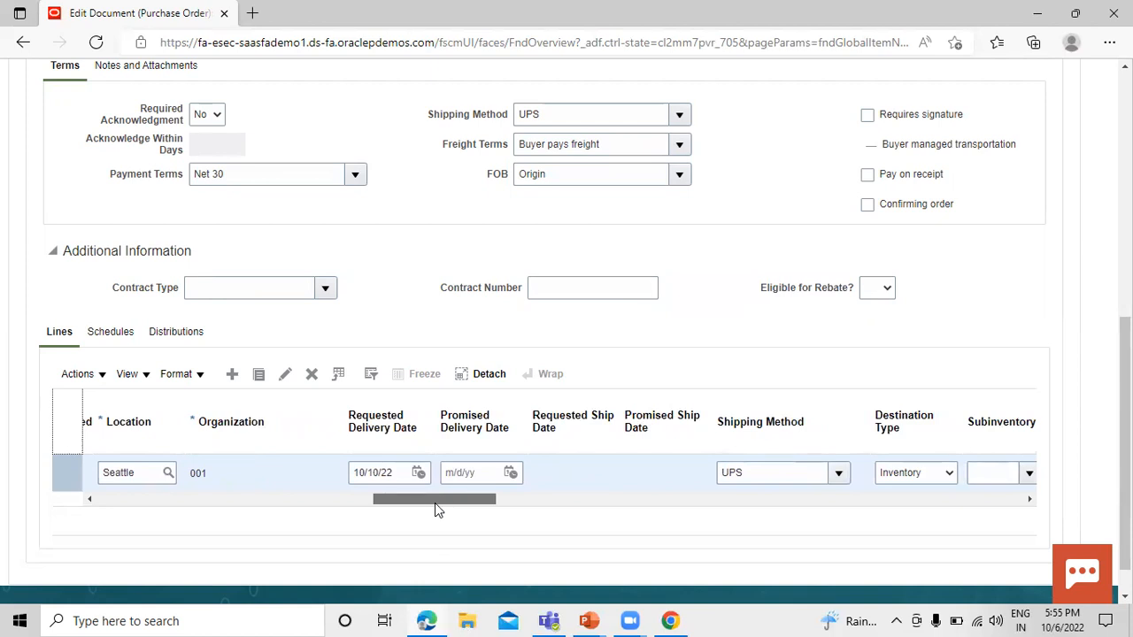
pyautogui.moveTo(435, 503); pyautogui.dragTo(531, 511)
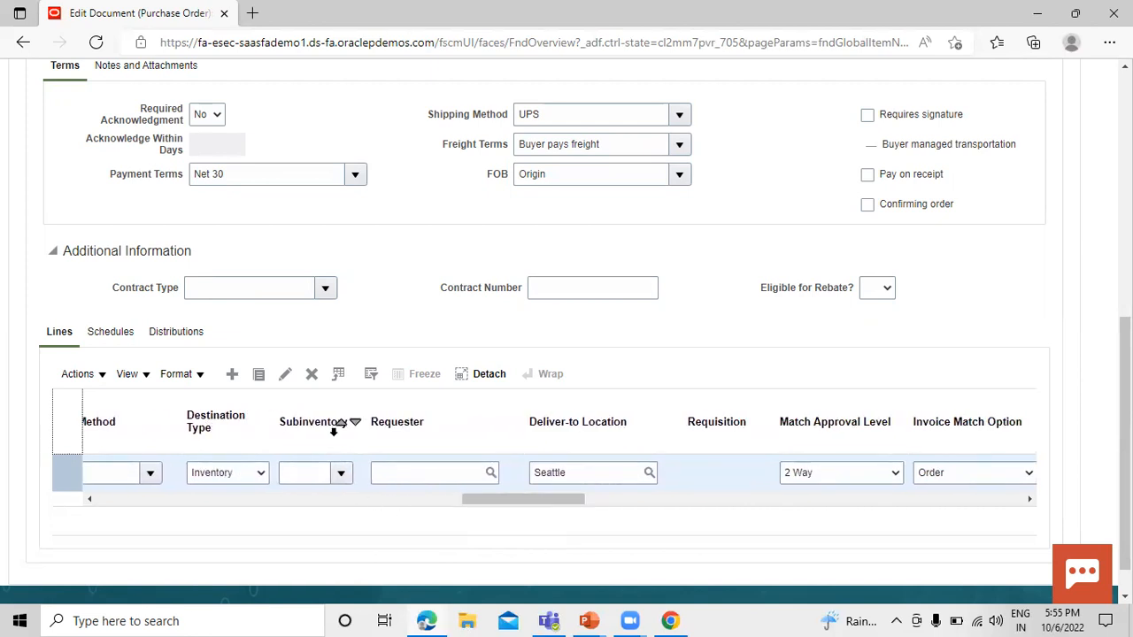
pyautogui.moveTo(510, 504); pyautogui.dragTo(654, 505)
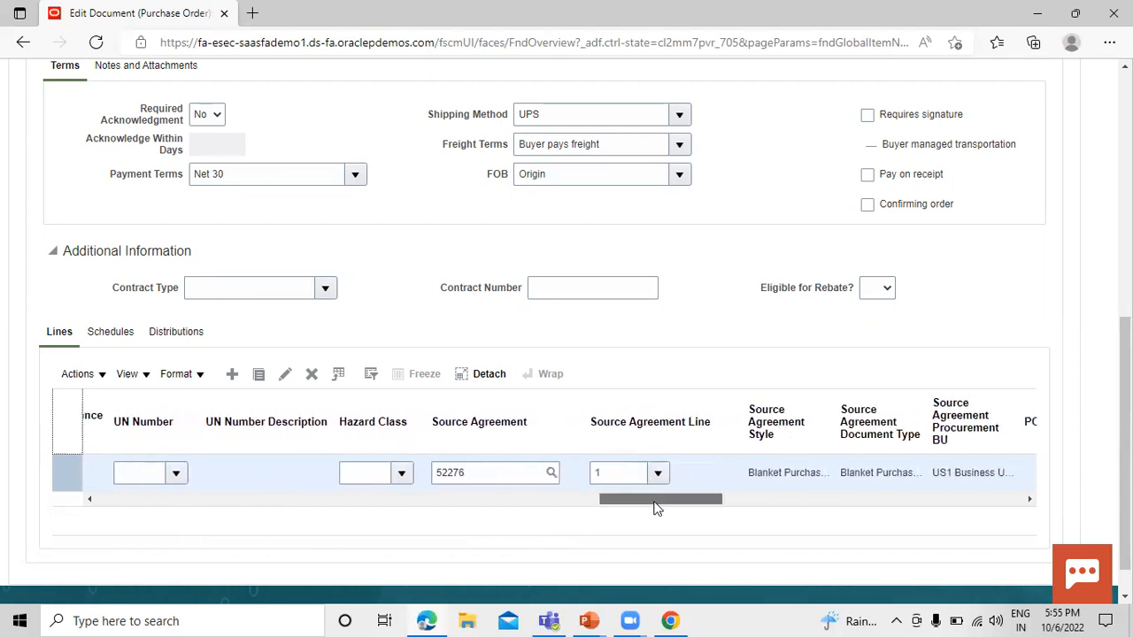
pyautogui.click(502, 473)
pyautogui.press('BackSpace')
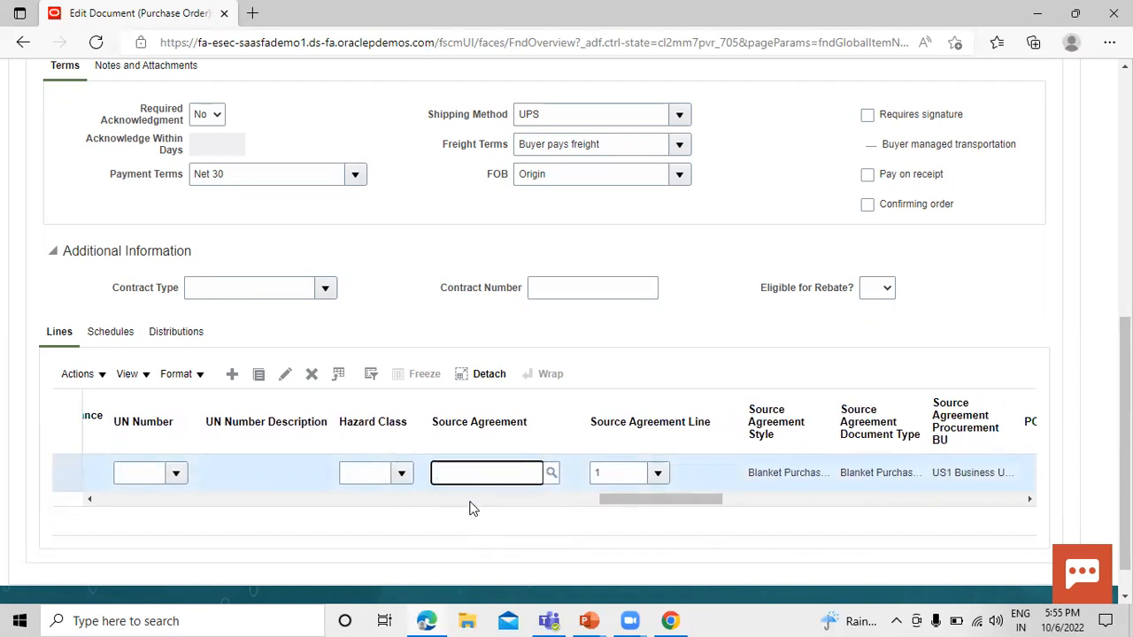
pyautogui.moveTo(646, 509); pyautogui.dragTo(671, 507)
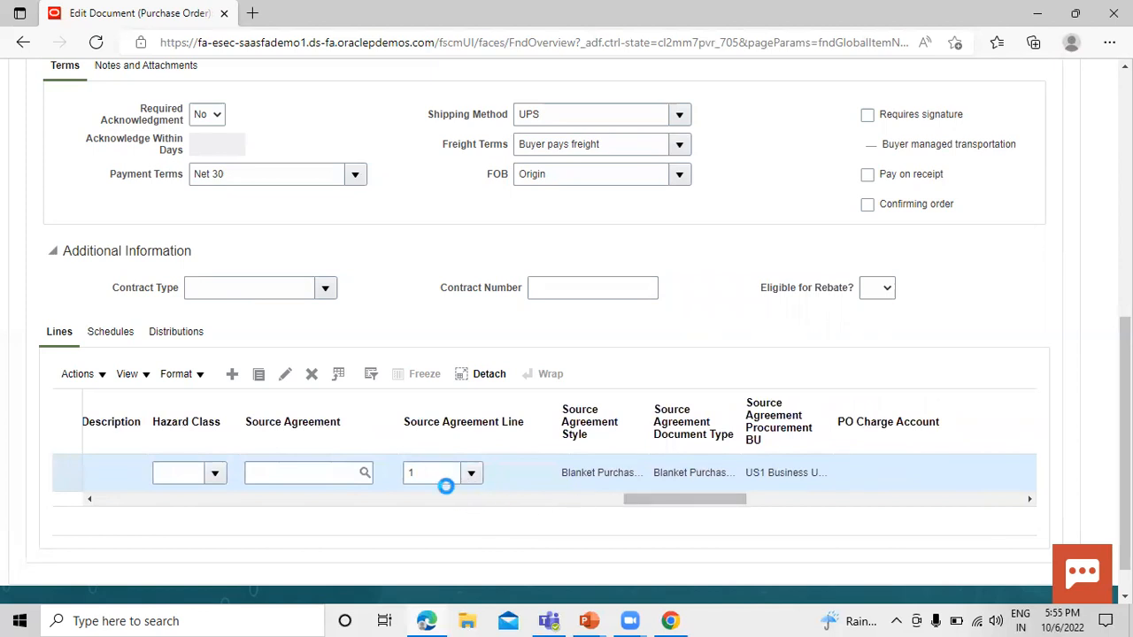
pyautogui.moveTo(635, 495); pyautogui.dragTo(38, 529)
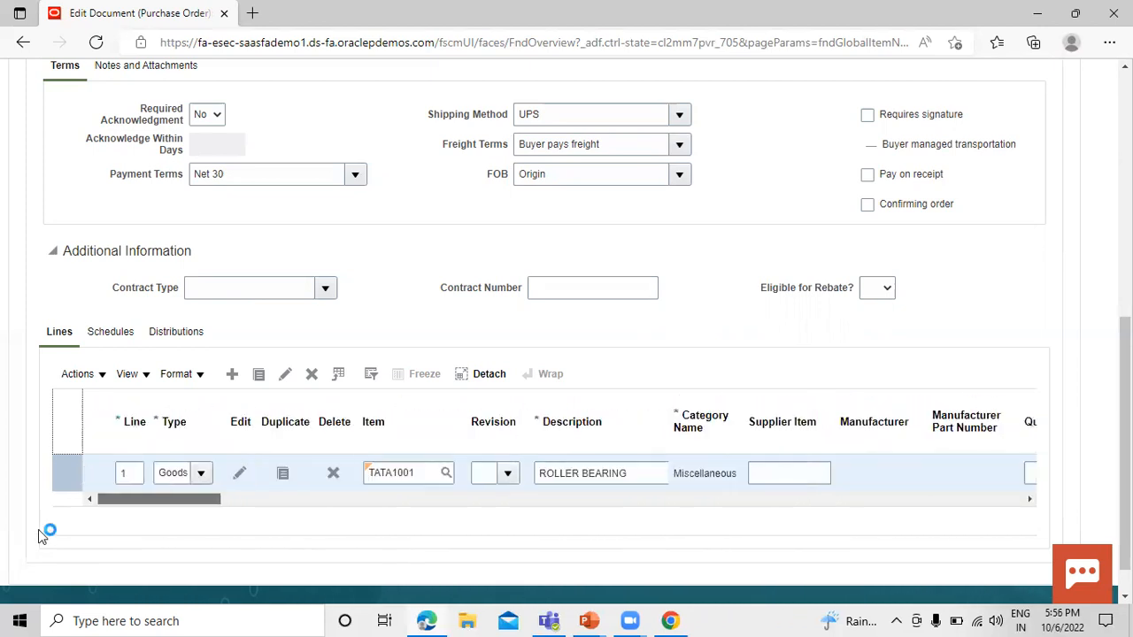
# Examine the order line's schedule, including its delivery dates, shipping method, receipt tolerances and receipt routing options.
pyautogui.scroll(1, 121, 399)
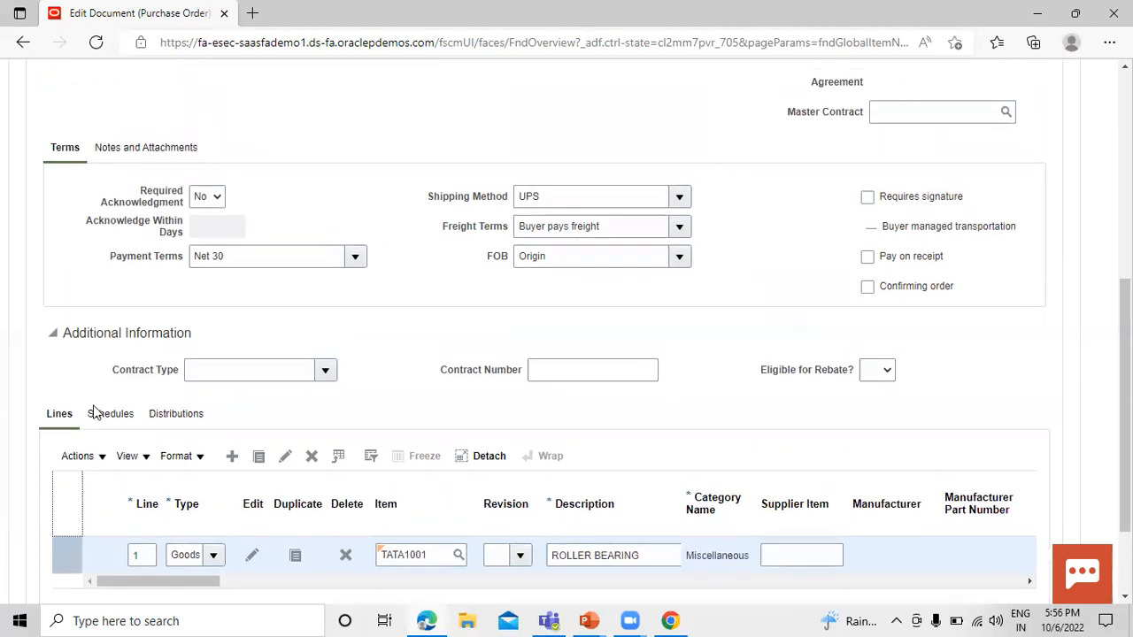
pyautogui.click(106, 418)
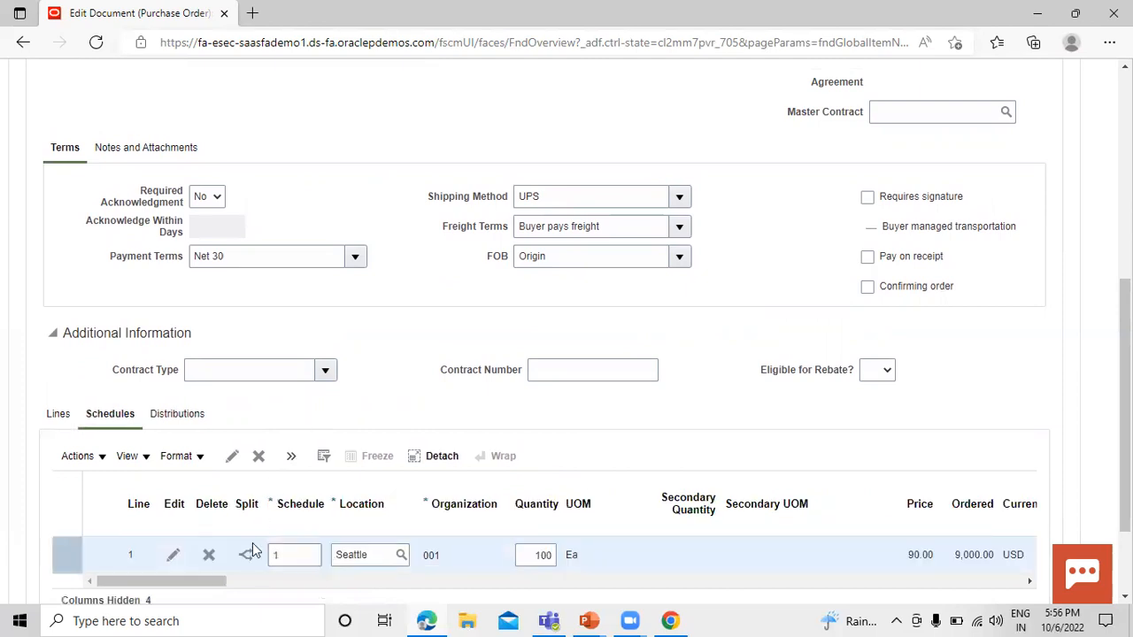
pyautogui.click(221, 582)
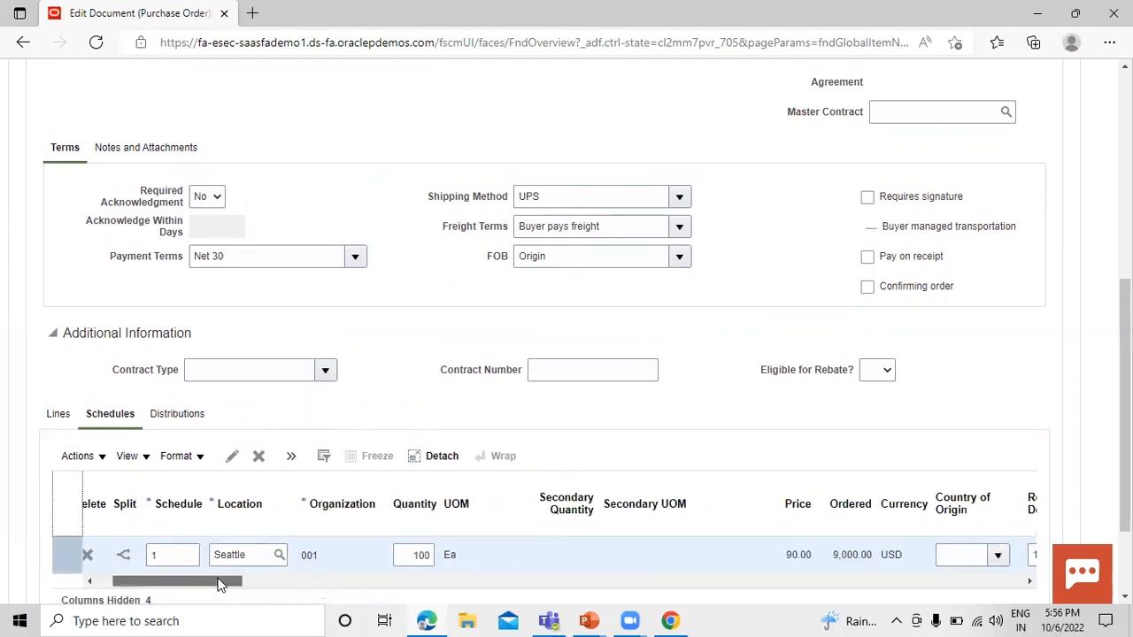
pyautogui.hscroll(4, 220, 584)
pyautogui.hscroll(2, 221, 584)
pyautogui.hscroll(5, 222, 584)
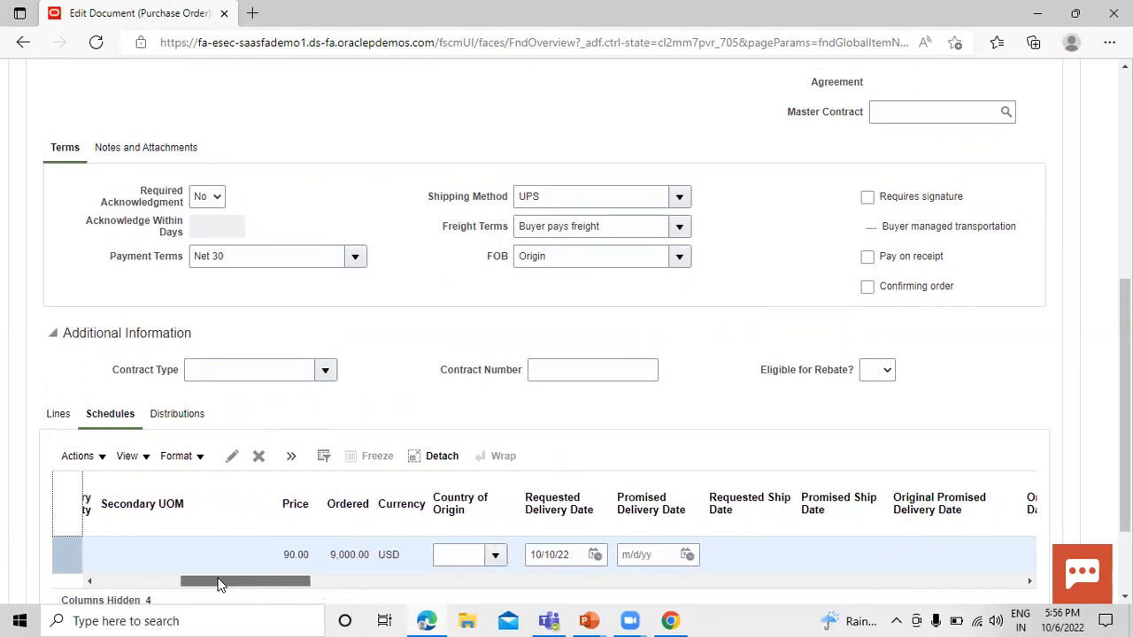
pyautogui.hscroll(7, 221, 584)
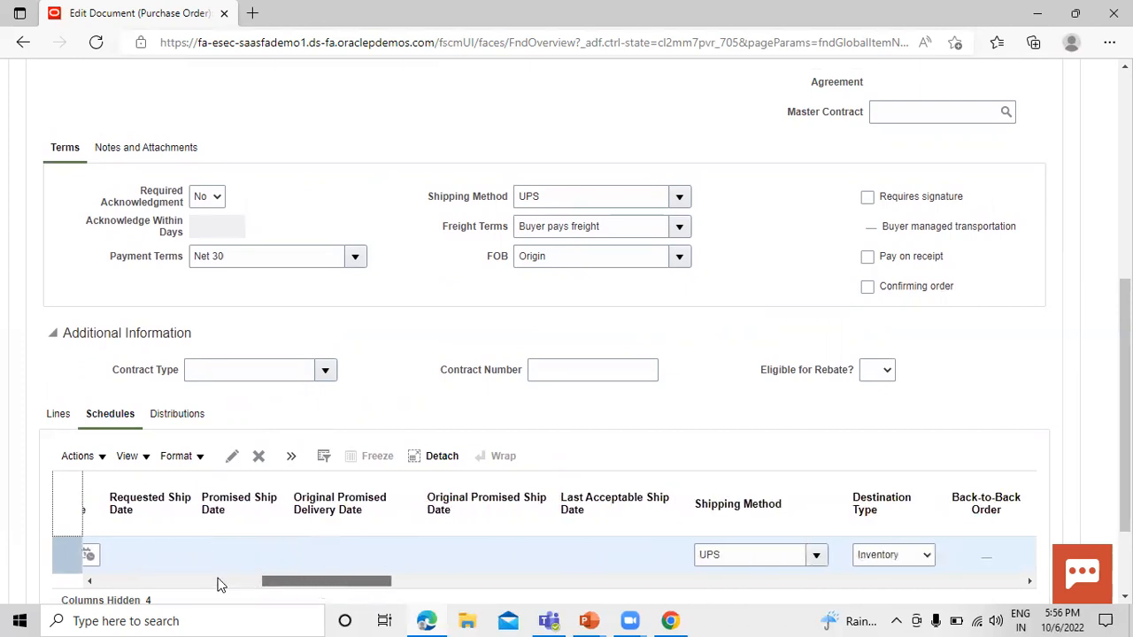
pyautogui.moveTo(420, 616); pyautogui.dragTo(666, 617)
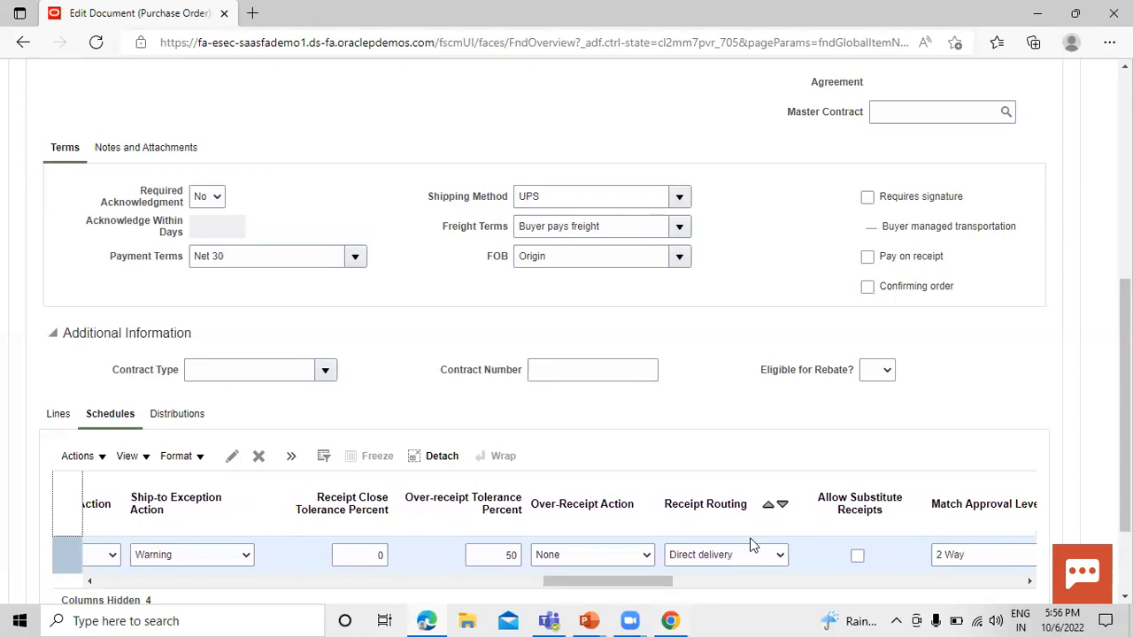
pyautogui.click(779, 554)
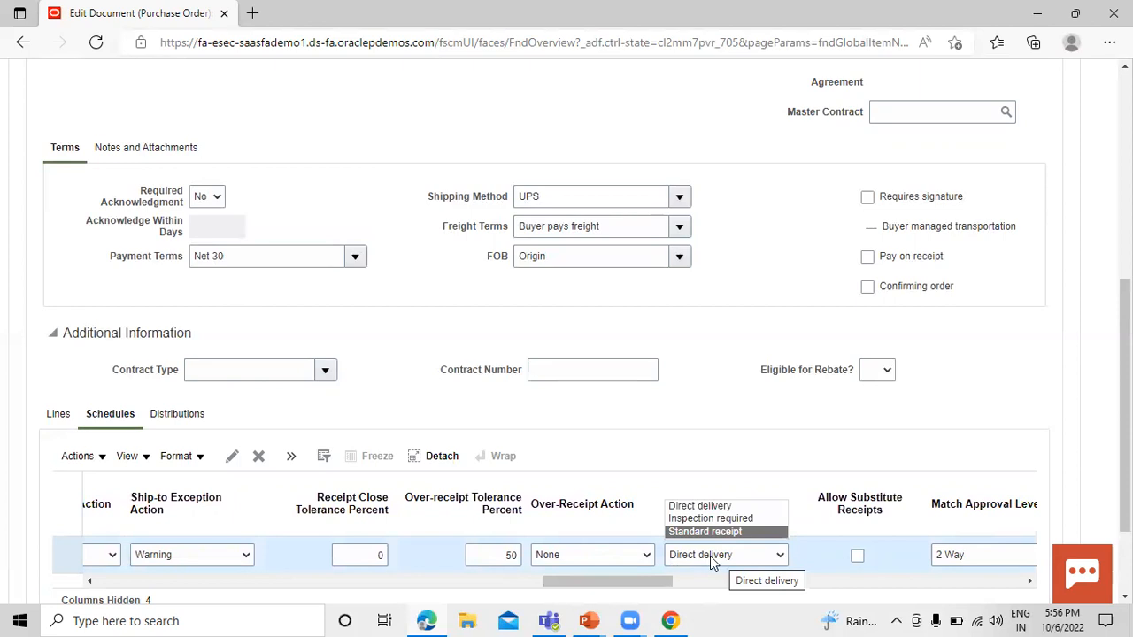
pyautogui.click(704, 554)
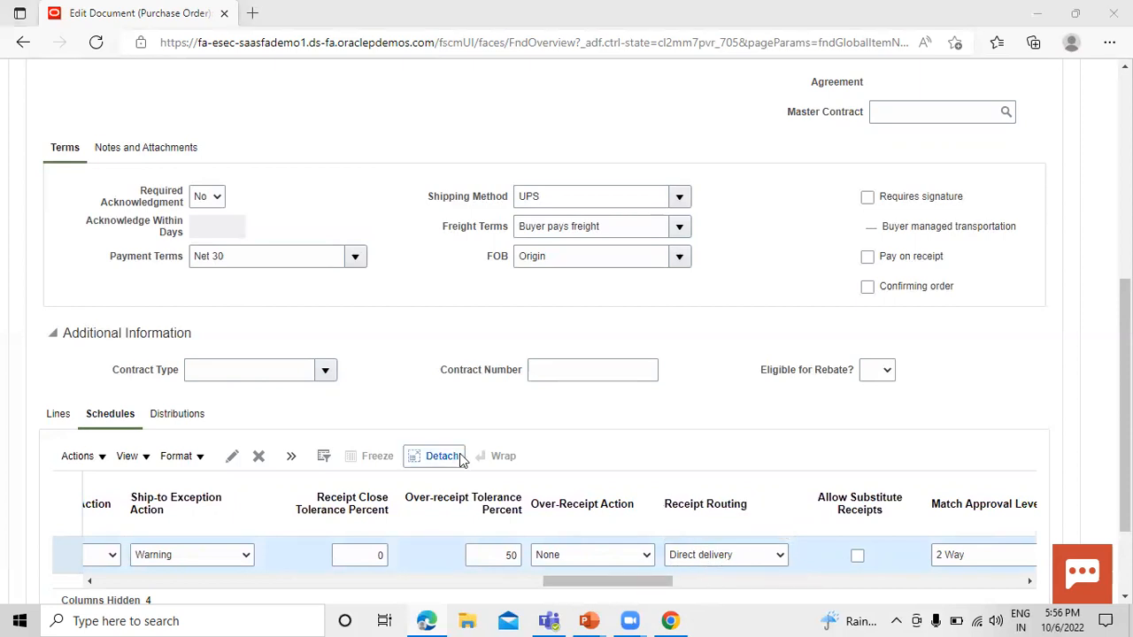
# Submit the purchase order for approval.
pyautogui.scroll(5, 539, 334)
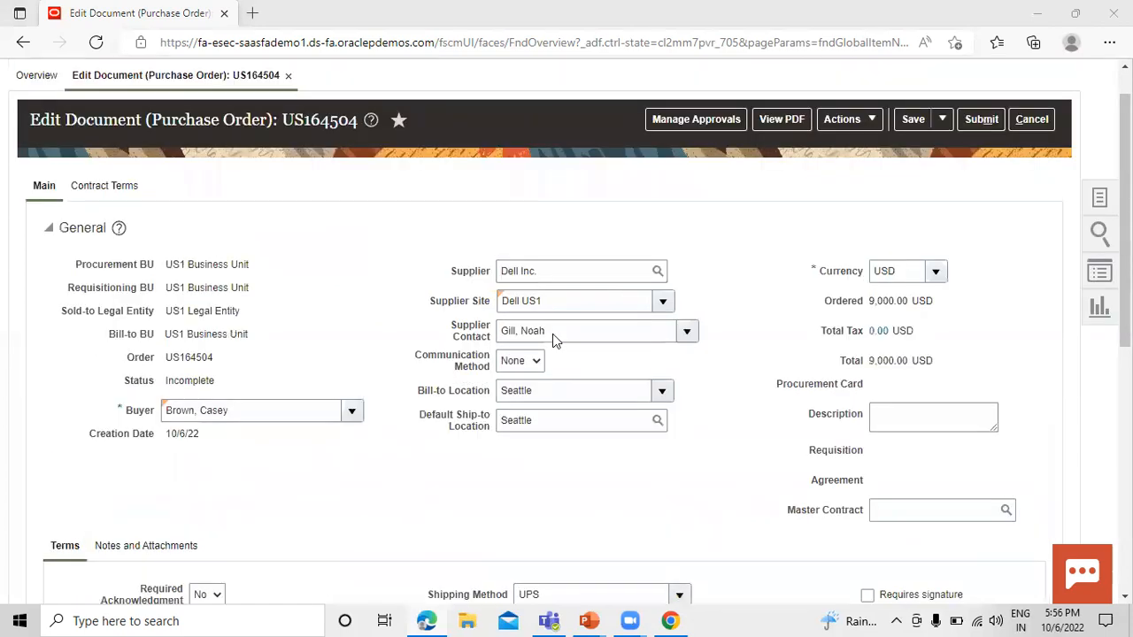
pyautogui.scroll(2, 570, 334)
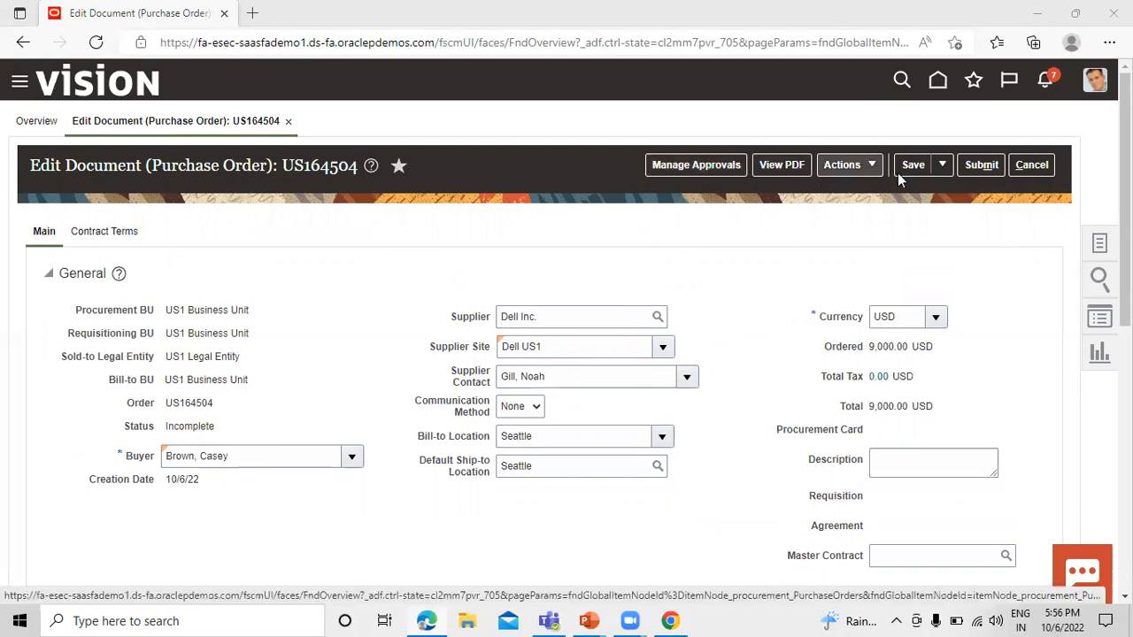
pyautogui.click(976, 170)
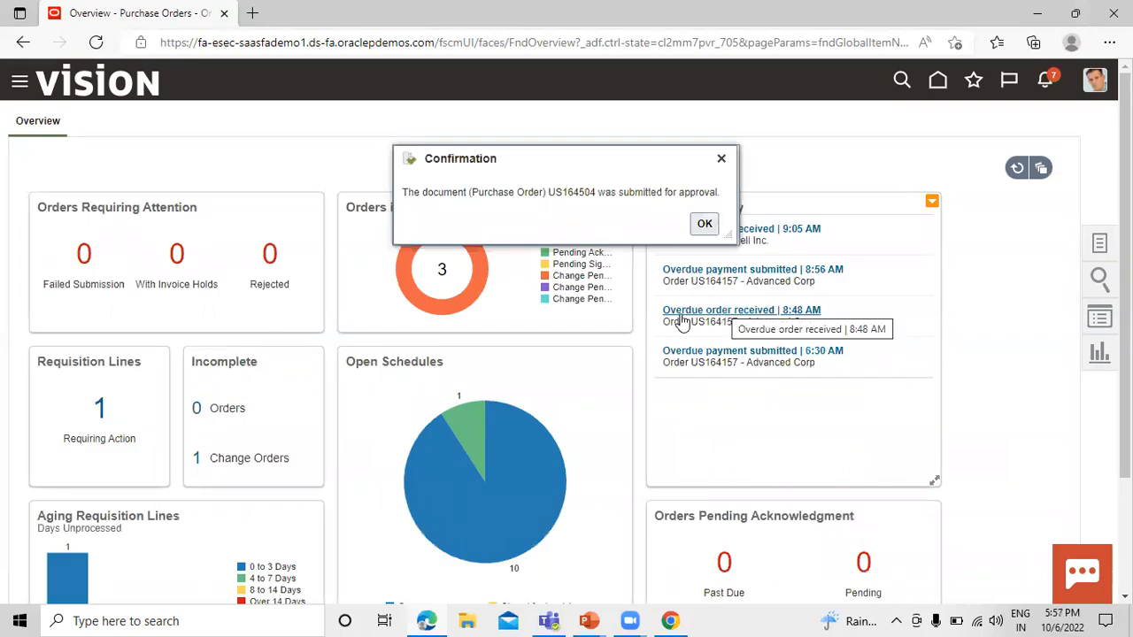
# Copy the submitted purchase order's number and search for that order in Manage Orders with the buyer filter cleared.
pyautogui.doubleClick(573, 194)
pyautogui.hotkey('ctrl', 'c')
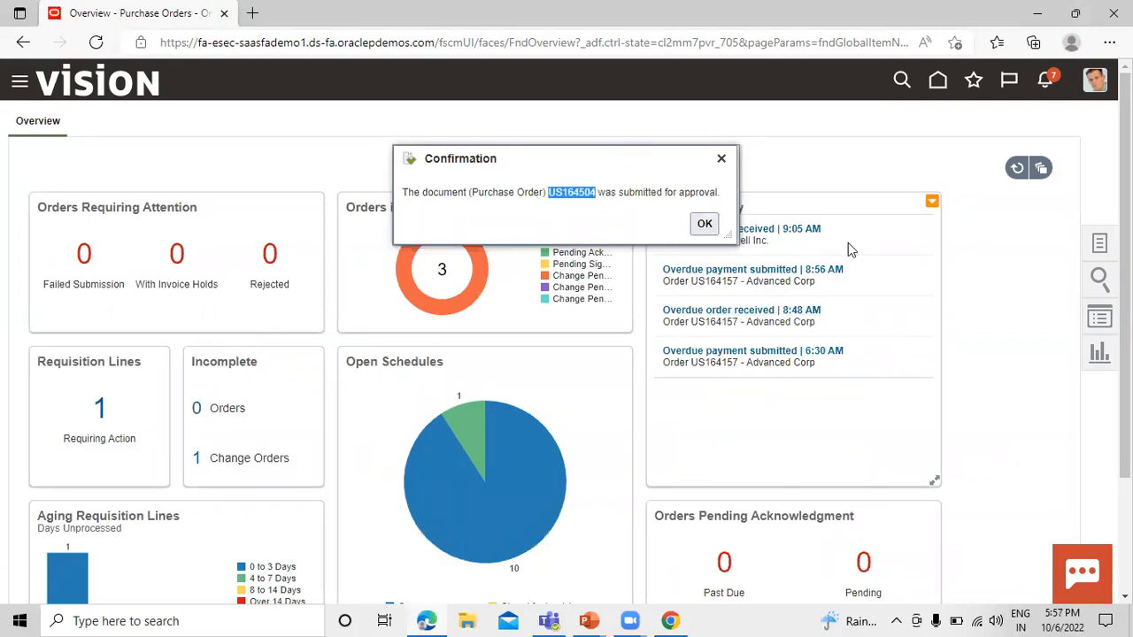
pyautogui.click(1101, 245)
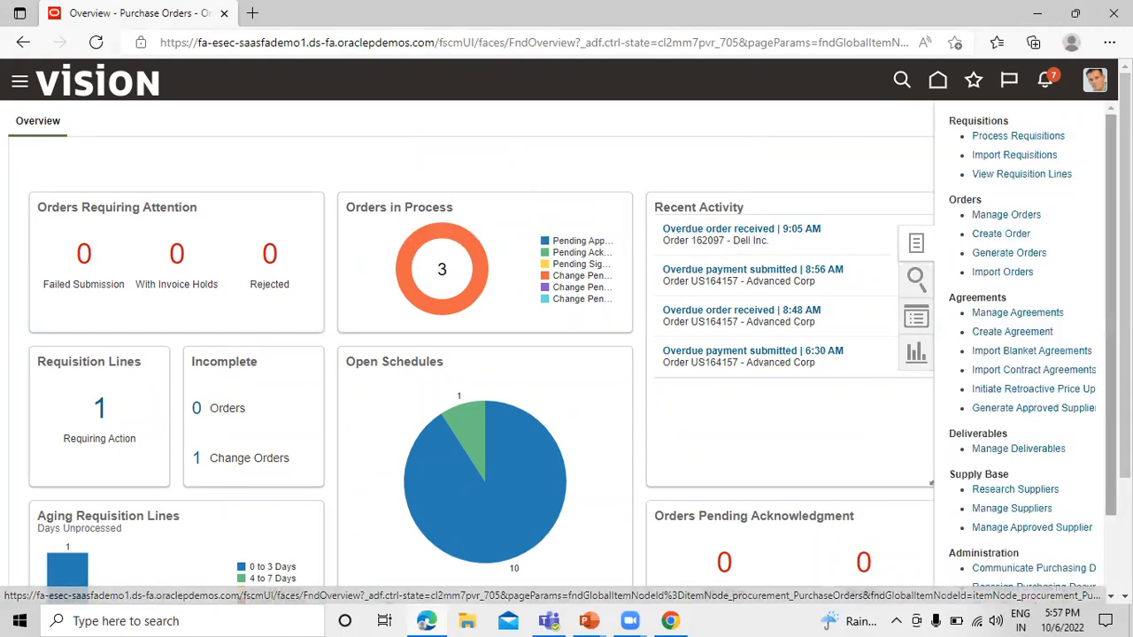
pyautogui.click(1003, 215)
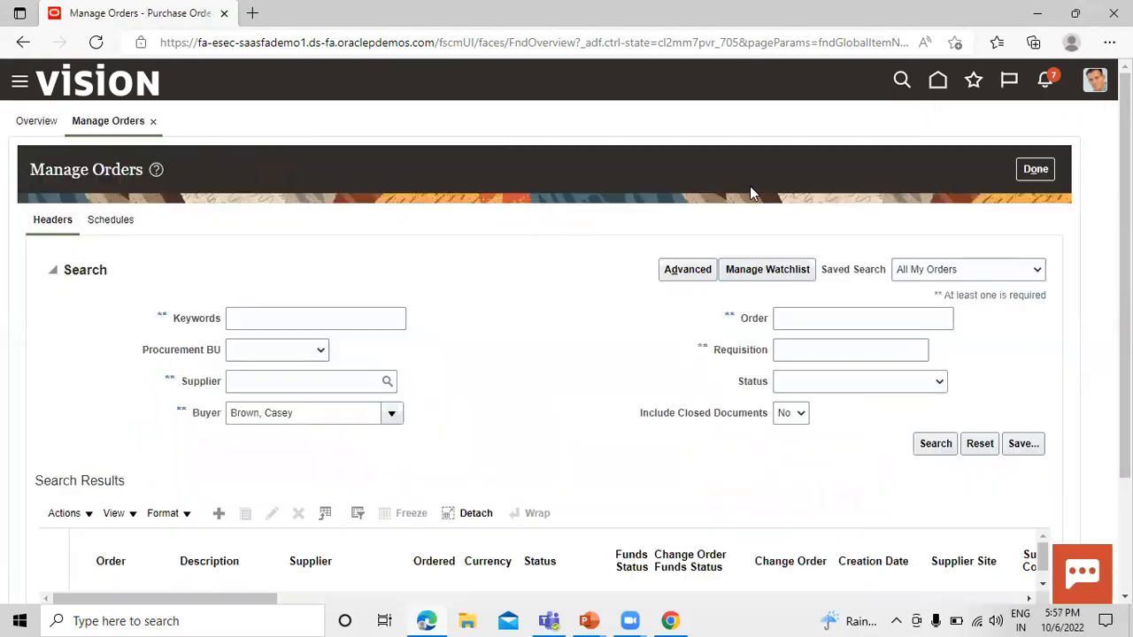
pyautogui.click(787, 319)
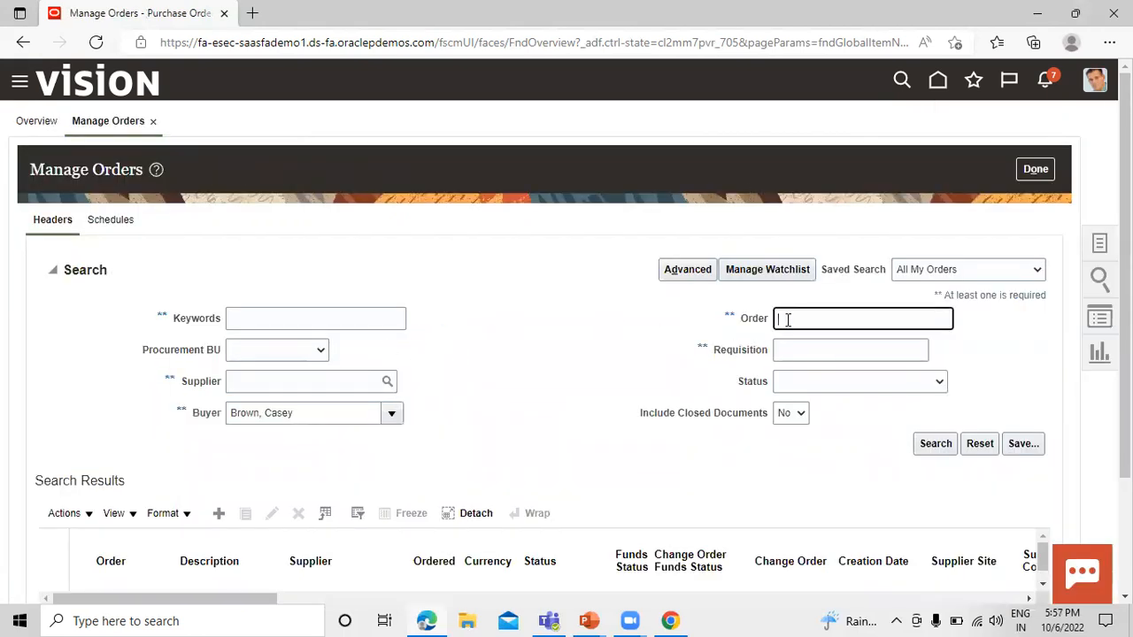
pyautogui.hotkey('ctrl', 'v')
pyautogui.moveTo(327, 405); pyautogui.dragTo(177, 422)
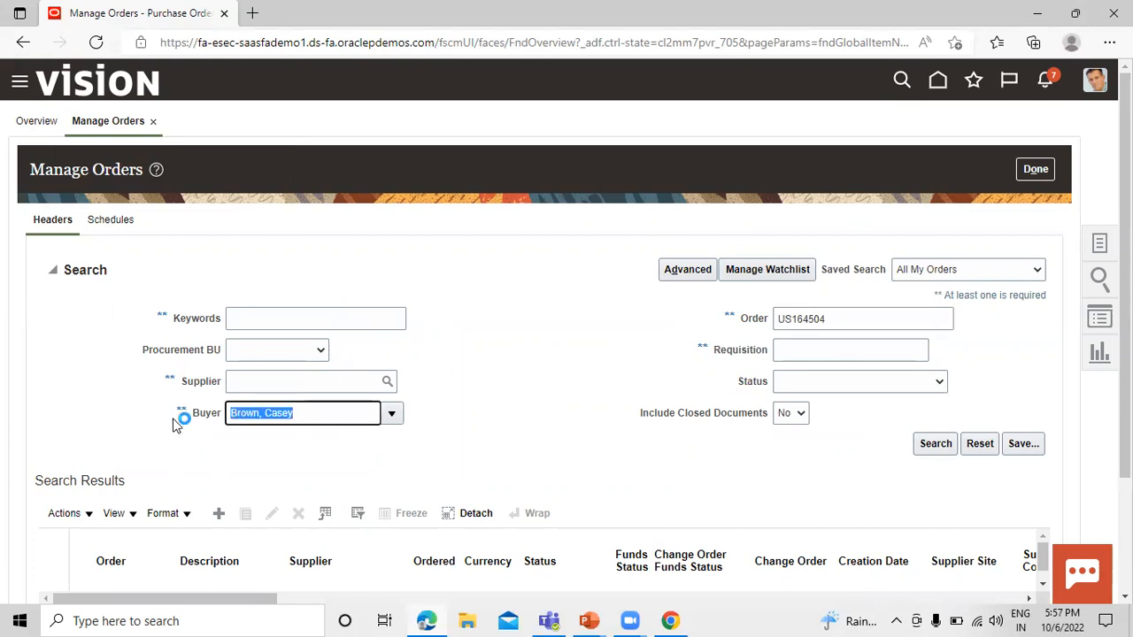
pyautogui.press('BackSpace')
pyautogui.click(921, 443)
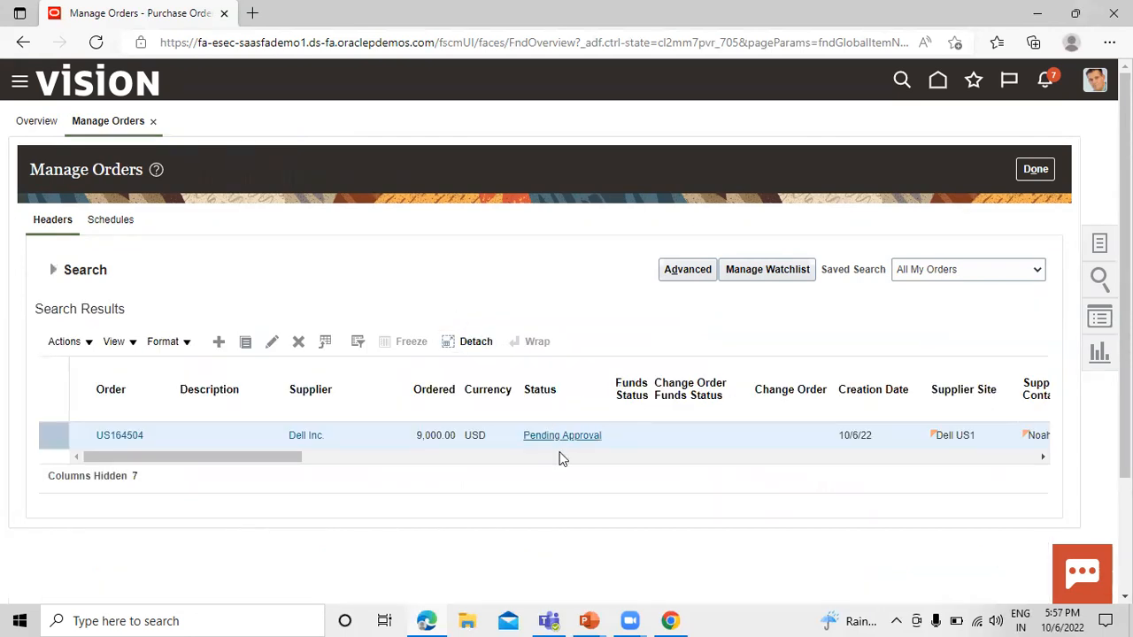
# Rerun the order search repeatedly to check the purchase order's approval status, and close Manage Orders.
pyautogui.click(53, 270)
pyautogui.click(936, 443)
pyautogui.scroll(-1, 771, 452)
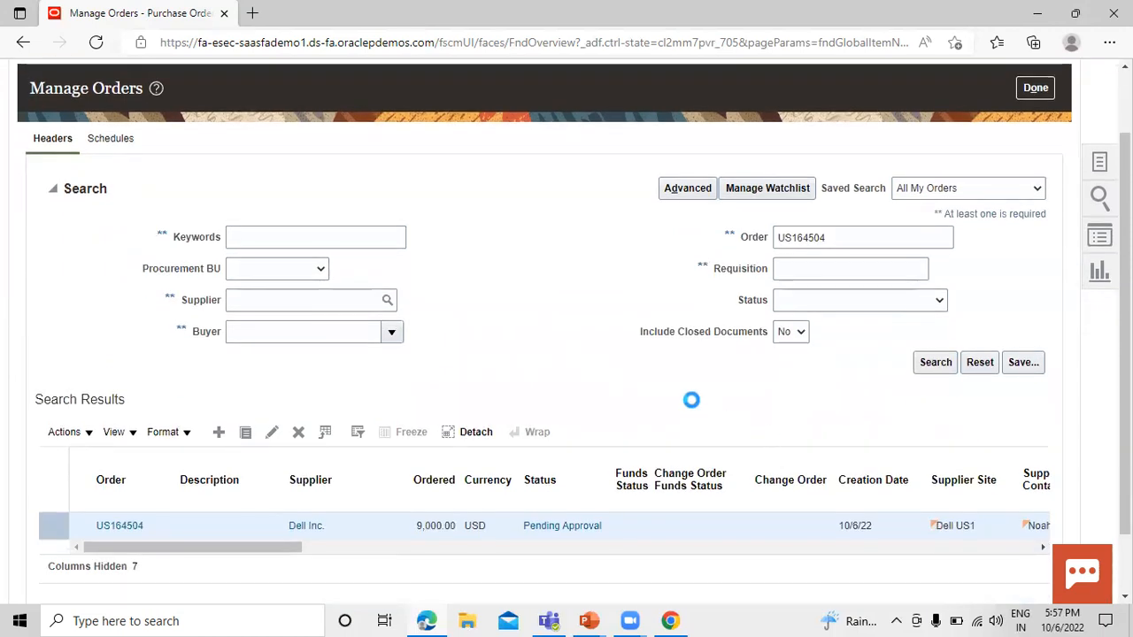
pyautogui.click(62, 194)
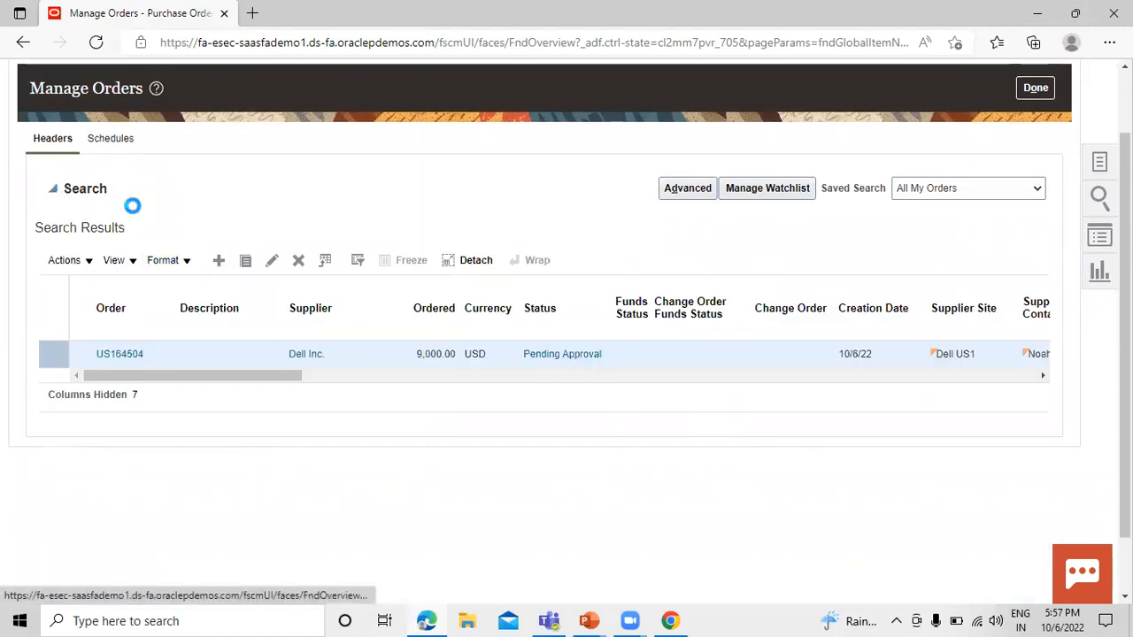
pyautogui.click(936, 362)
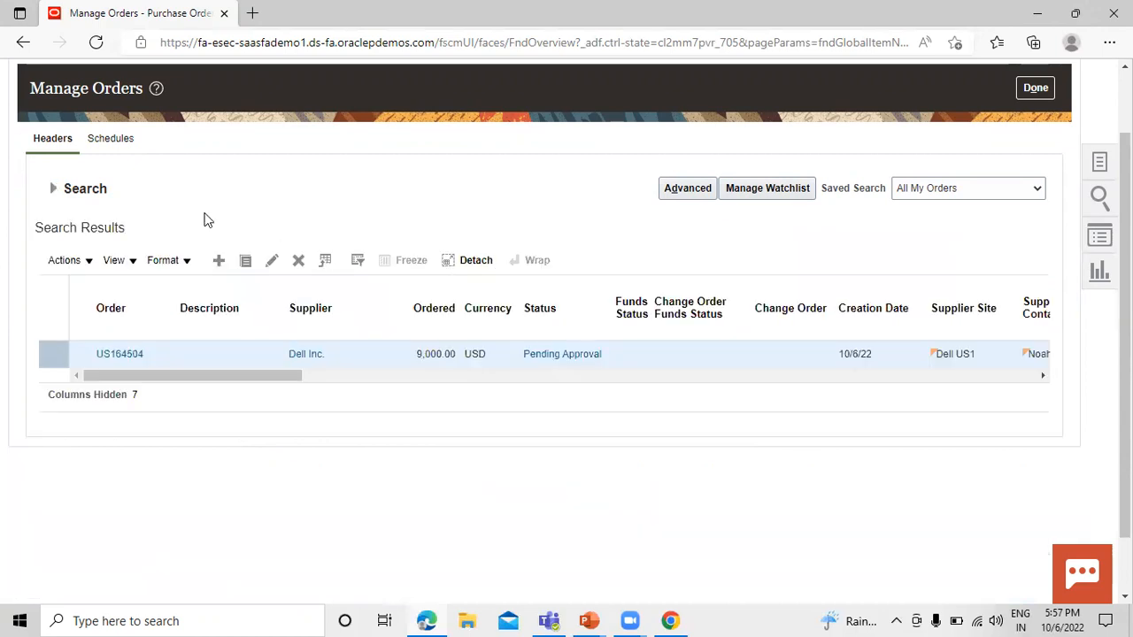
pyautogui.click(53, 190)
pyautogui.click(941, 365)
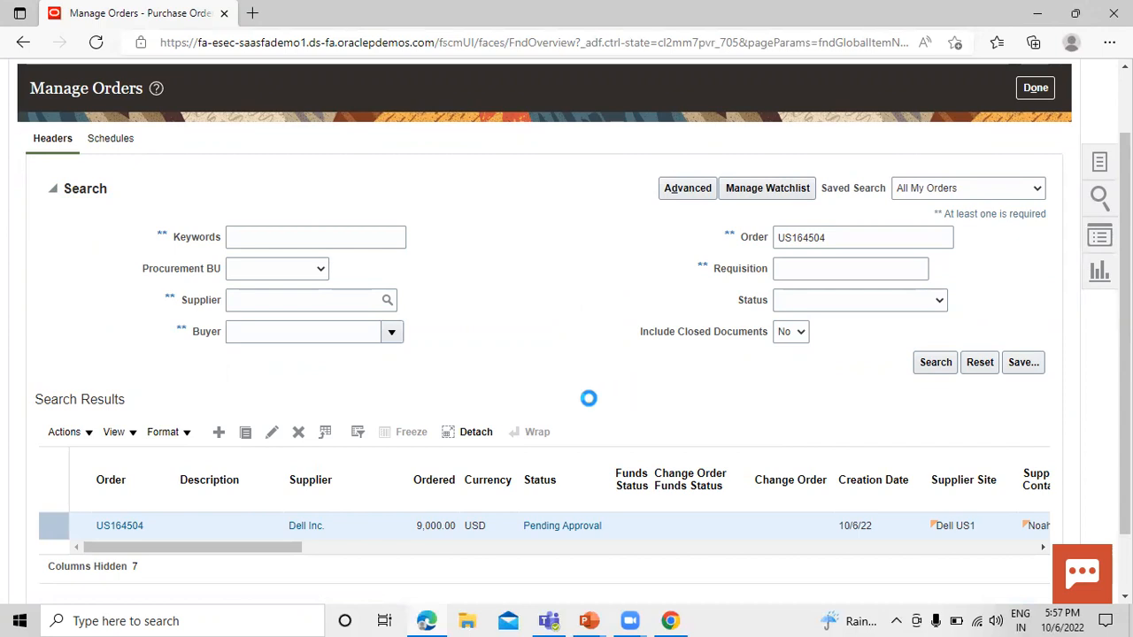
pyautogui.click(54, 188)
pyautogui.click(925, 361)
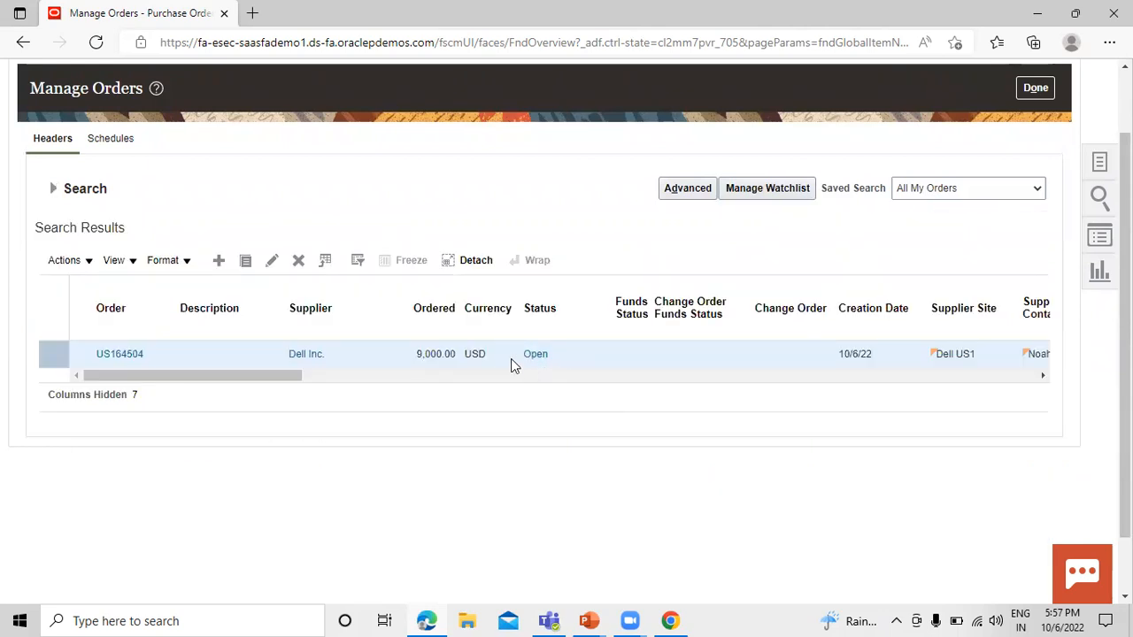
pyautogui.click(536, 356)
pyautogui.scroll(2, 280, 239)
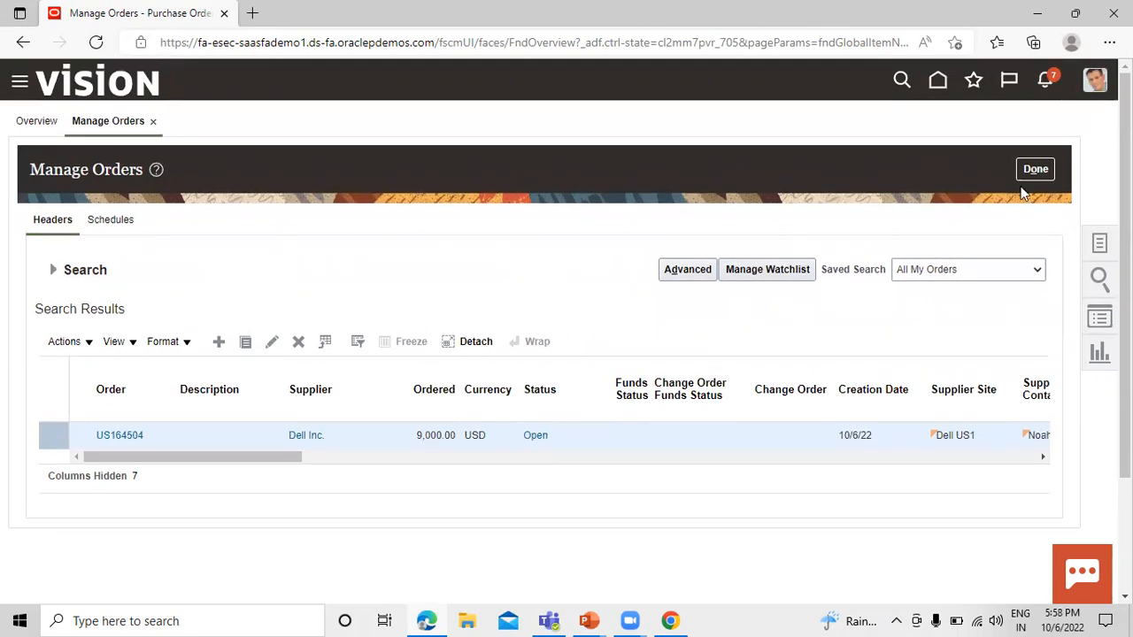
pyautogui.click(1040, 170)
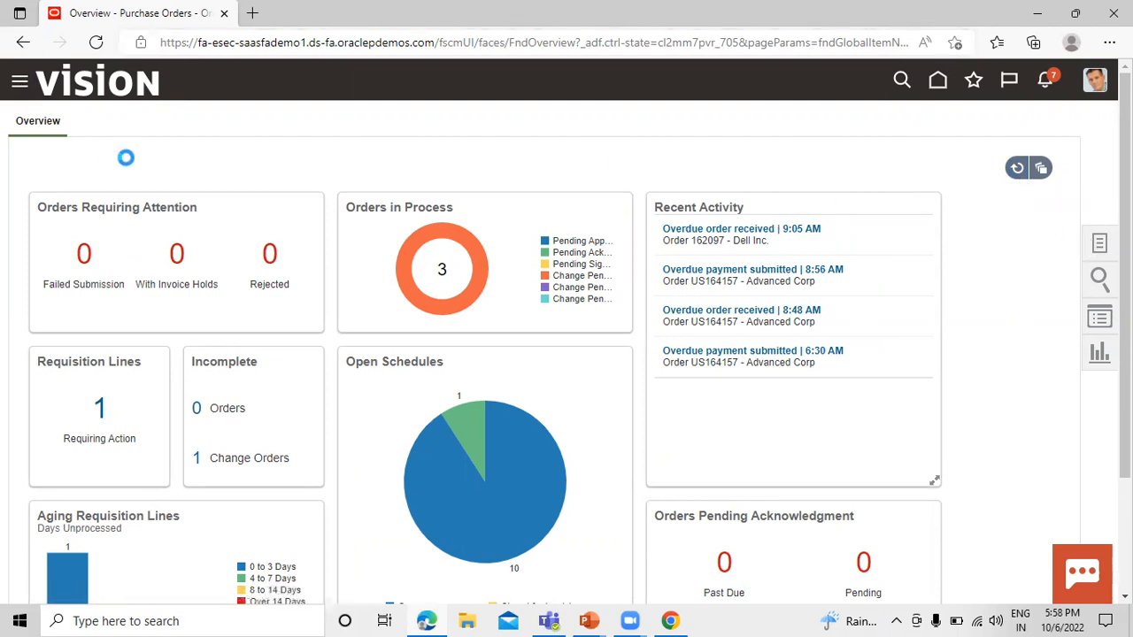
# Go to Inventory Management under Supply Chain Execution and open the Manage Item Quantities task.
pyautogui.scroll(-1, 251, 231)
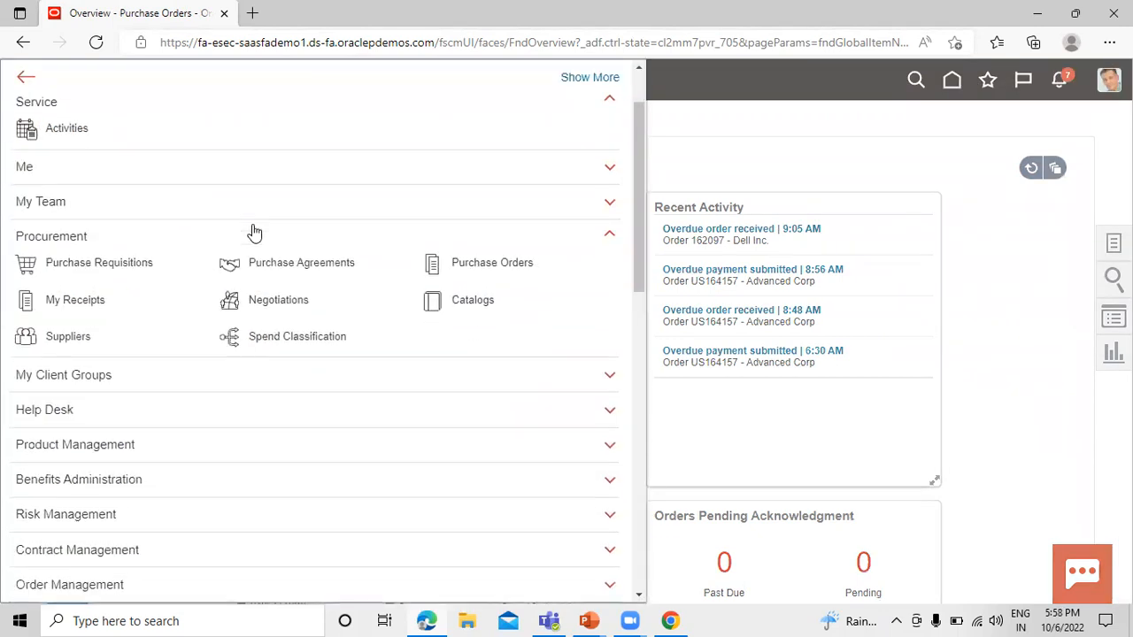
pyautogui.scroll(-2, 198, 280)
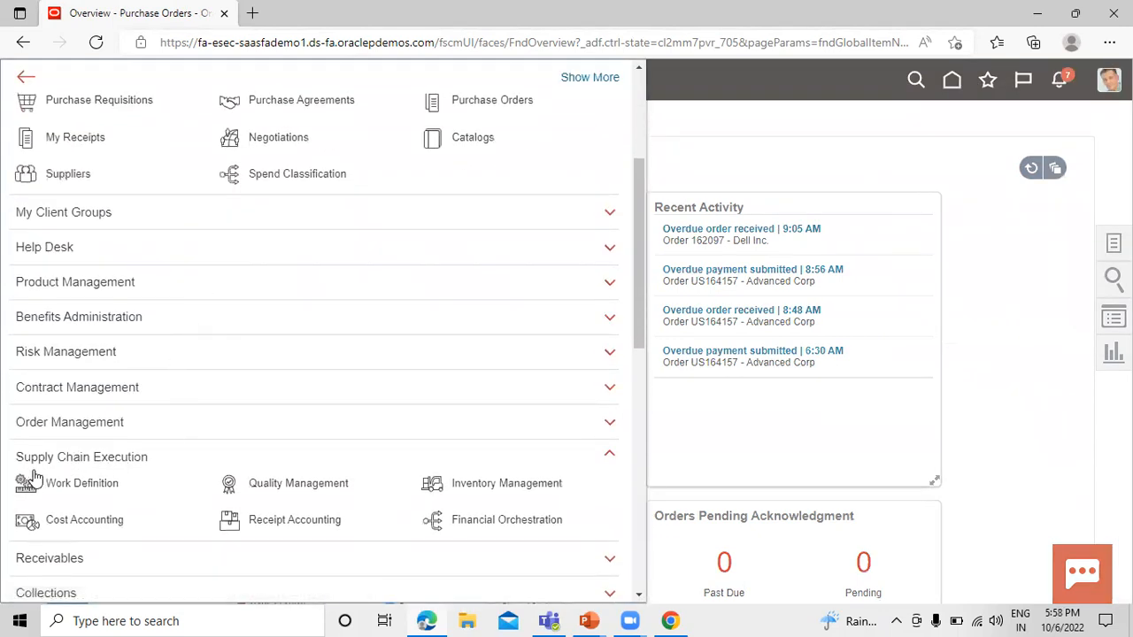
pyautogui.scroll(-1, 222, 438)
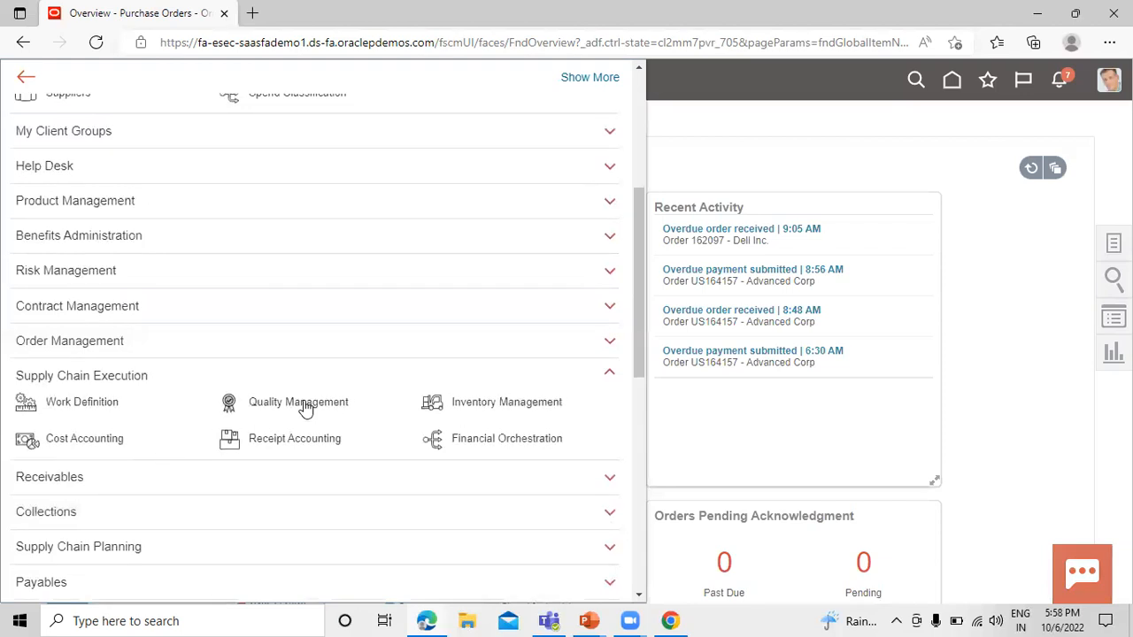
pyautogui.click(498, 409)
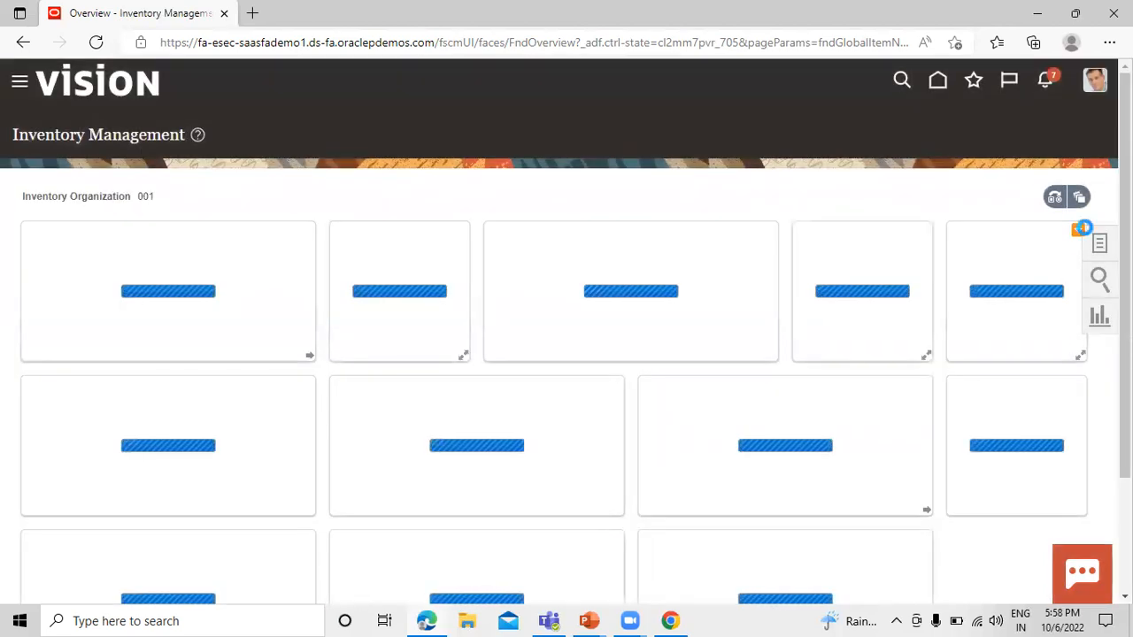
pyautogui.click(1102, 251)
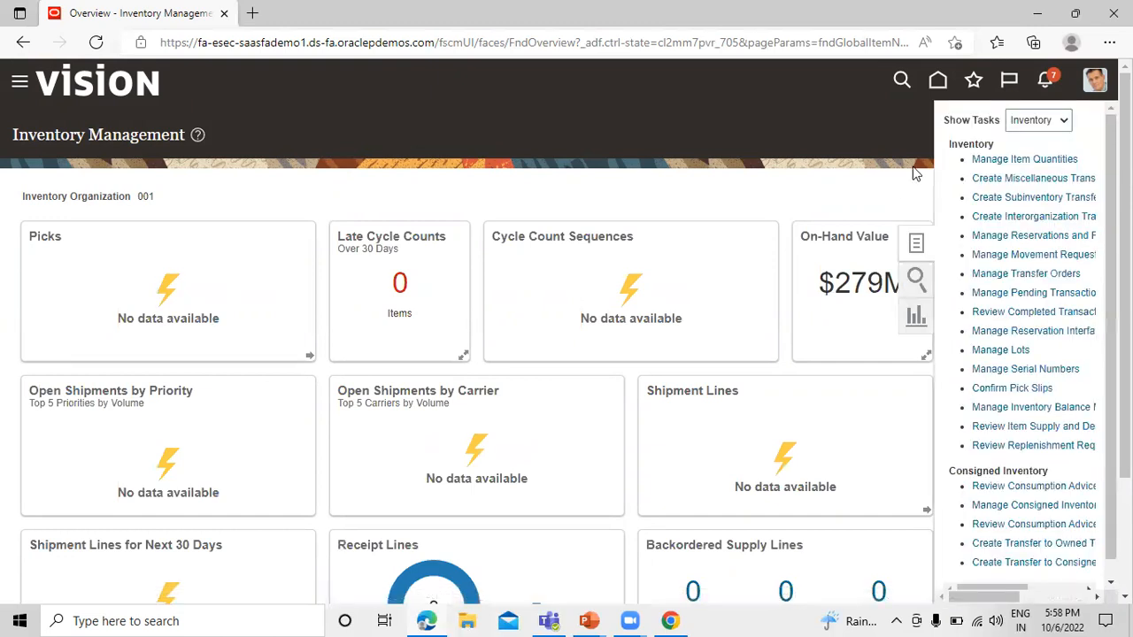
pyautogui.click(1035, 163)
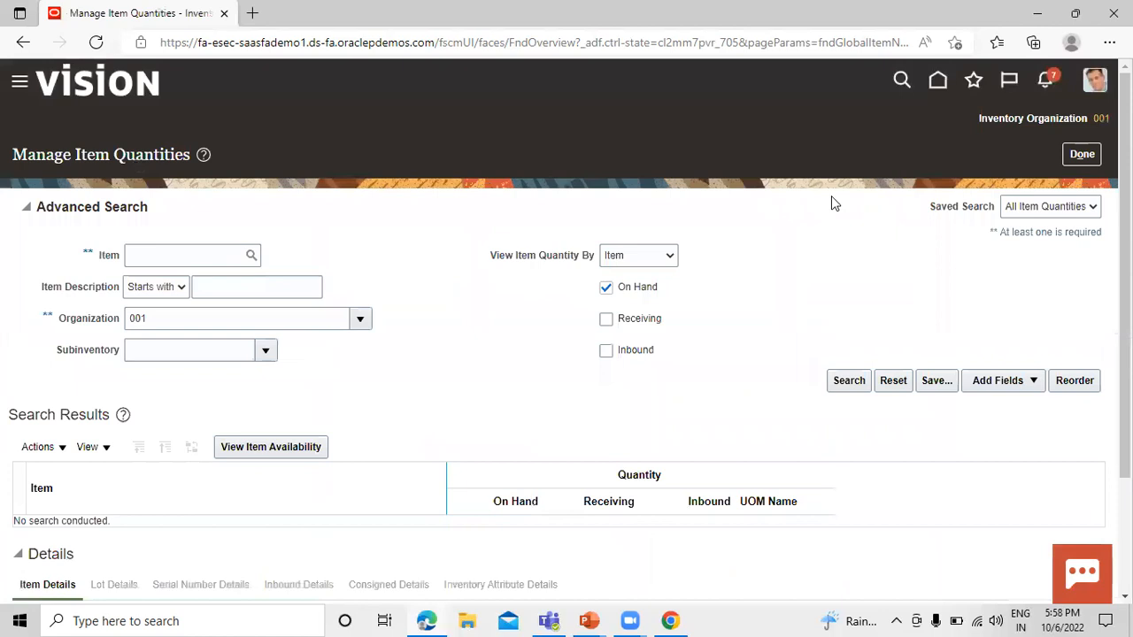
# Look up the on-hand quantity of item TATA1001 in organization 001, and close the item quantities page.
pyautogui.click(194, 255)
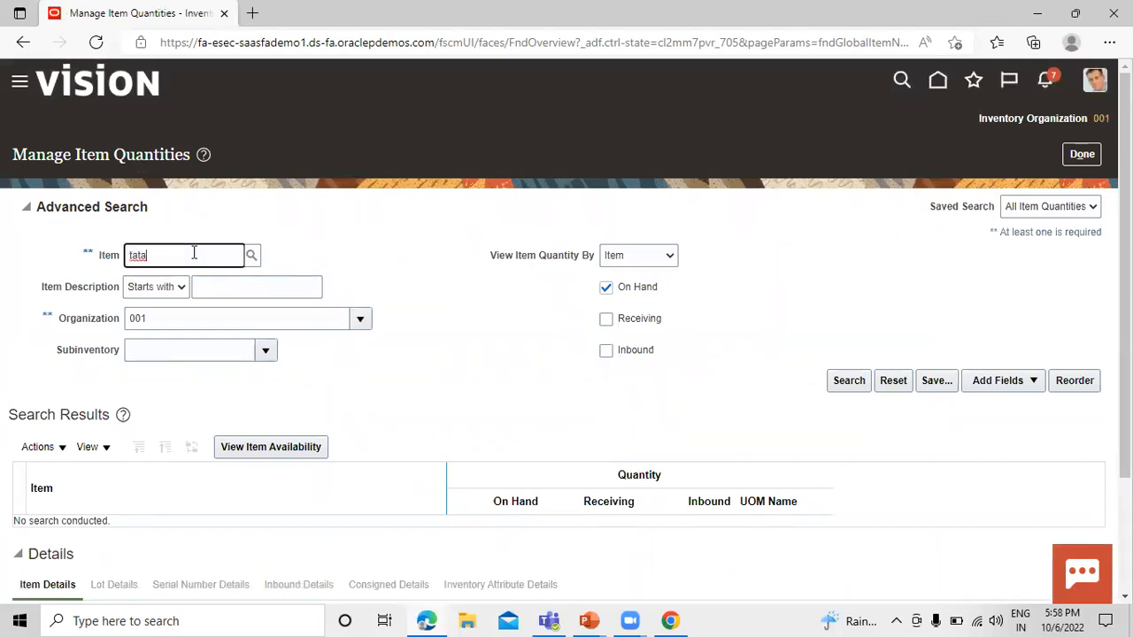
pyautogui.click(253, 257)
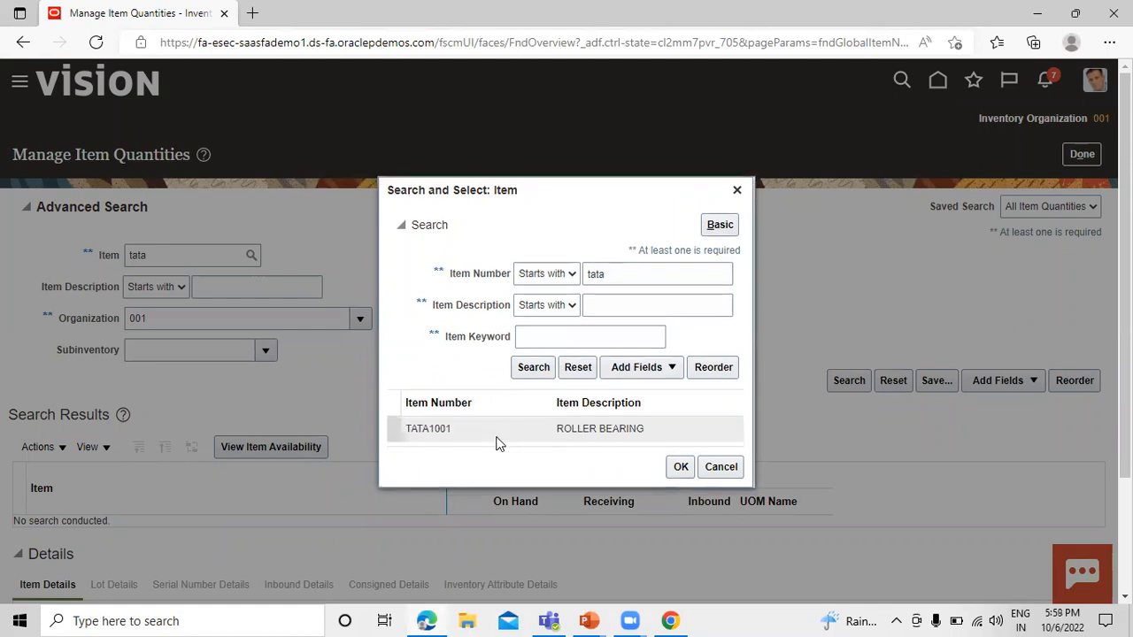
pyautogui.click(679, 469)
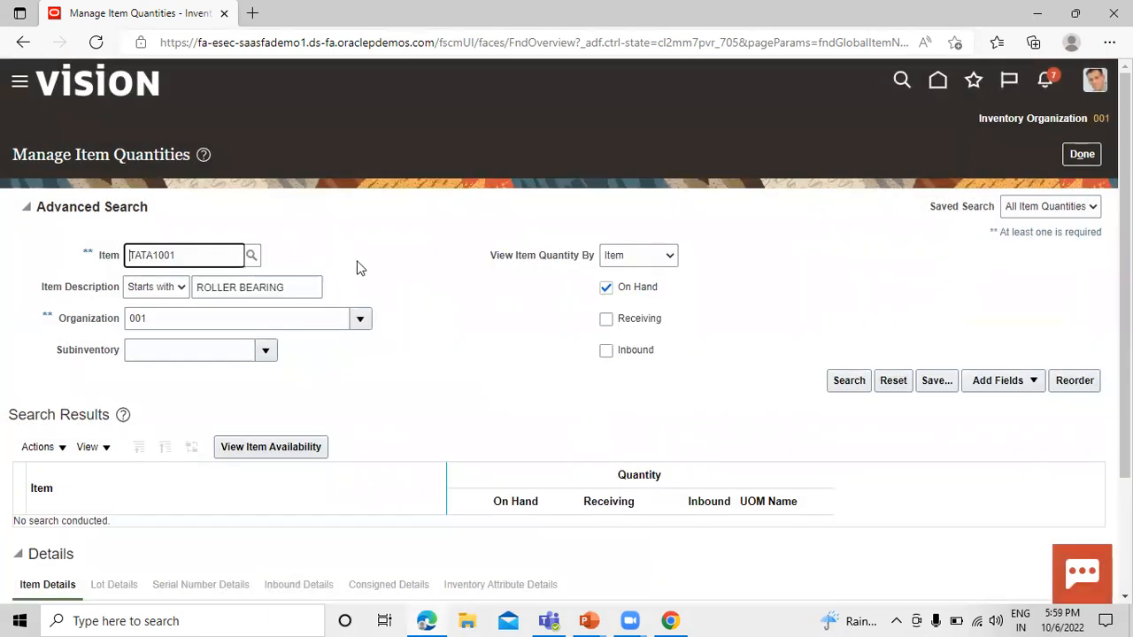
pyautogui.click(857, 384)
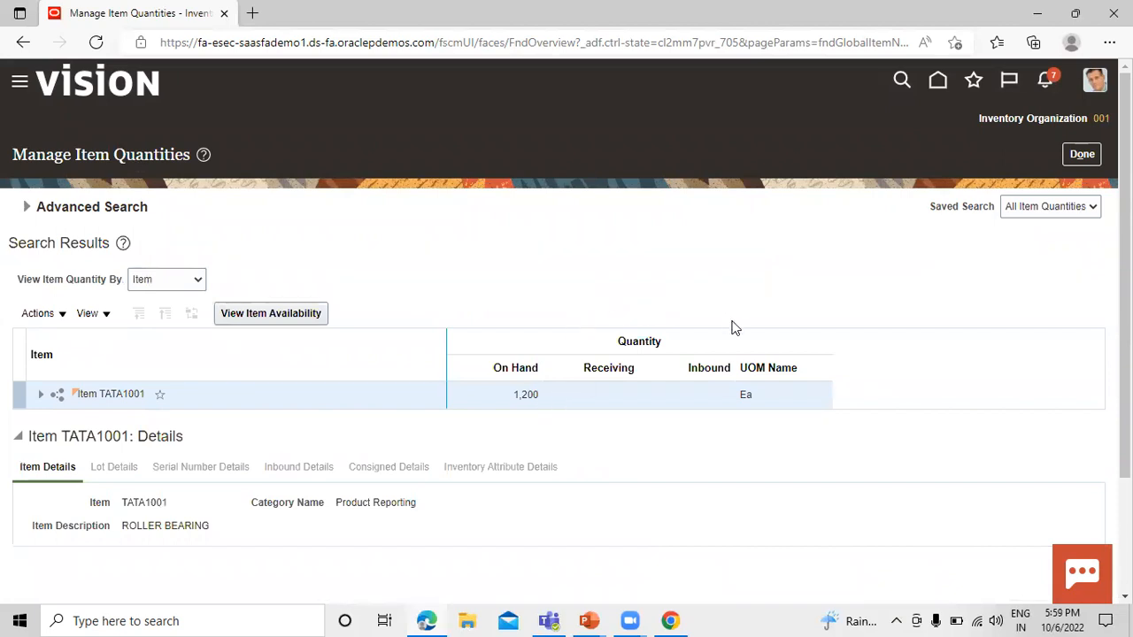
pyautogui.click(1081, 154)
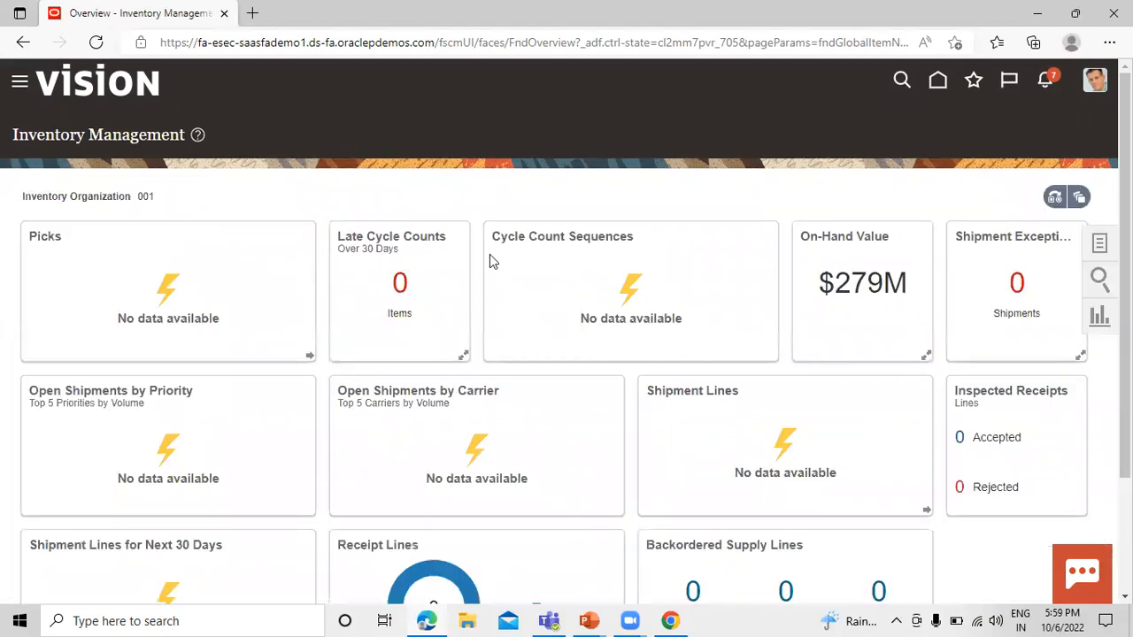
# Open Receive Expected Shipments from the Receipts tasks and search for the shipment lines by the copied purchase order number.
pyautogui.click(1100, 245)
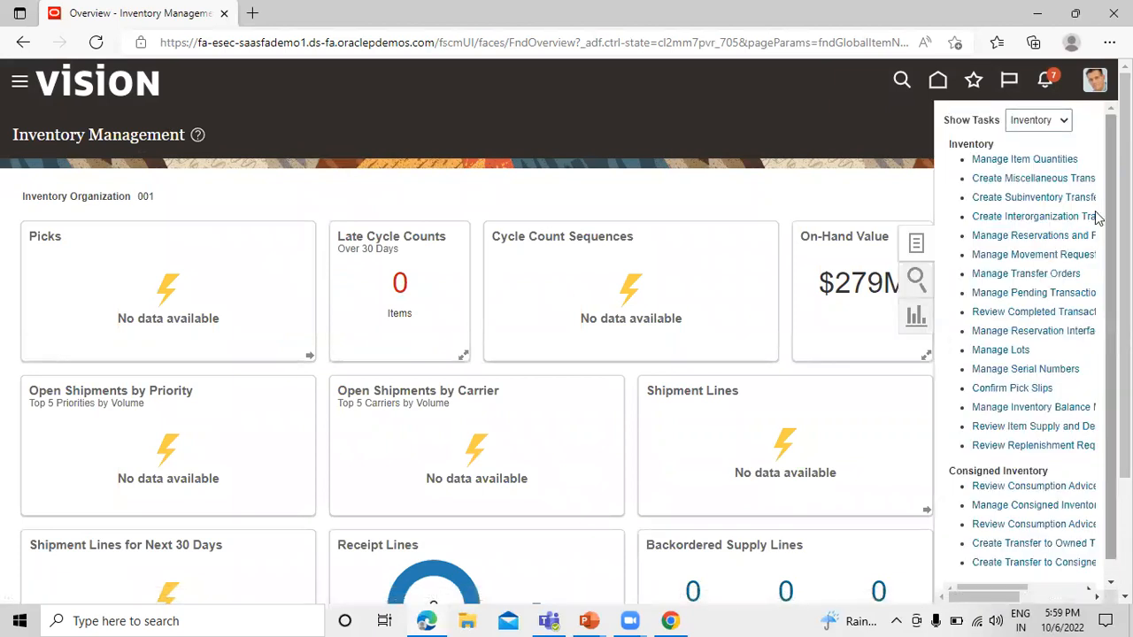
pyautogui.click(1060, 122)
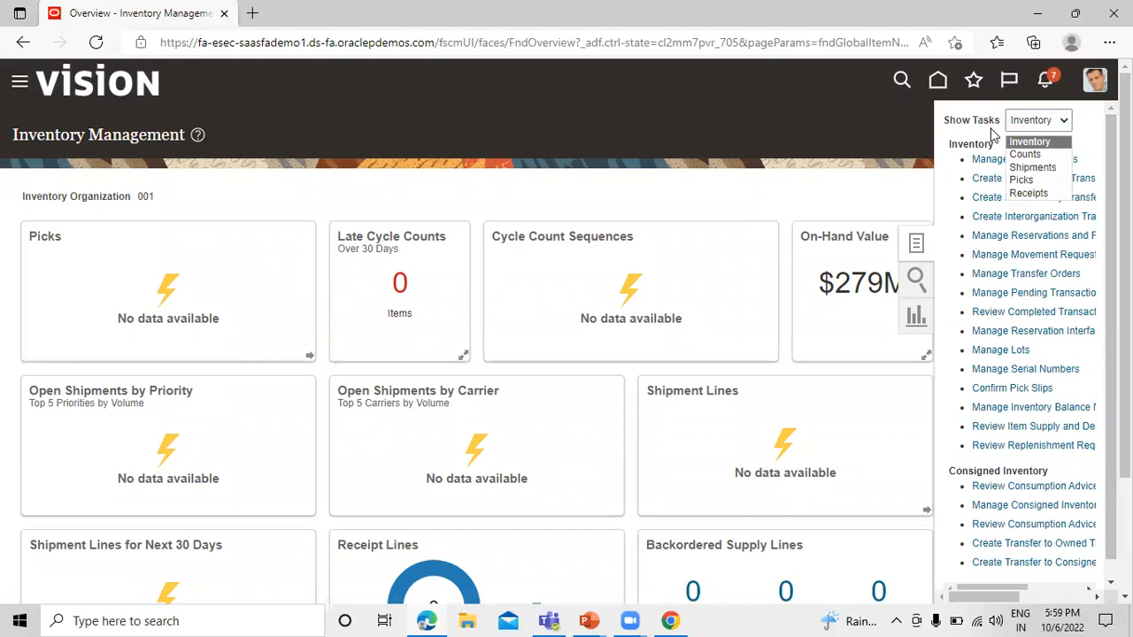
pyautogui.click(1053, 193)
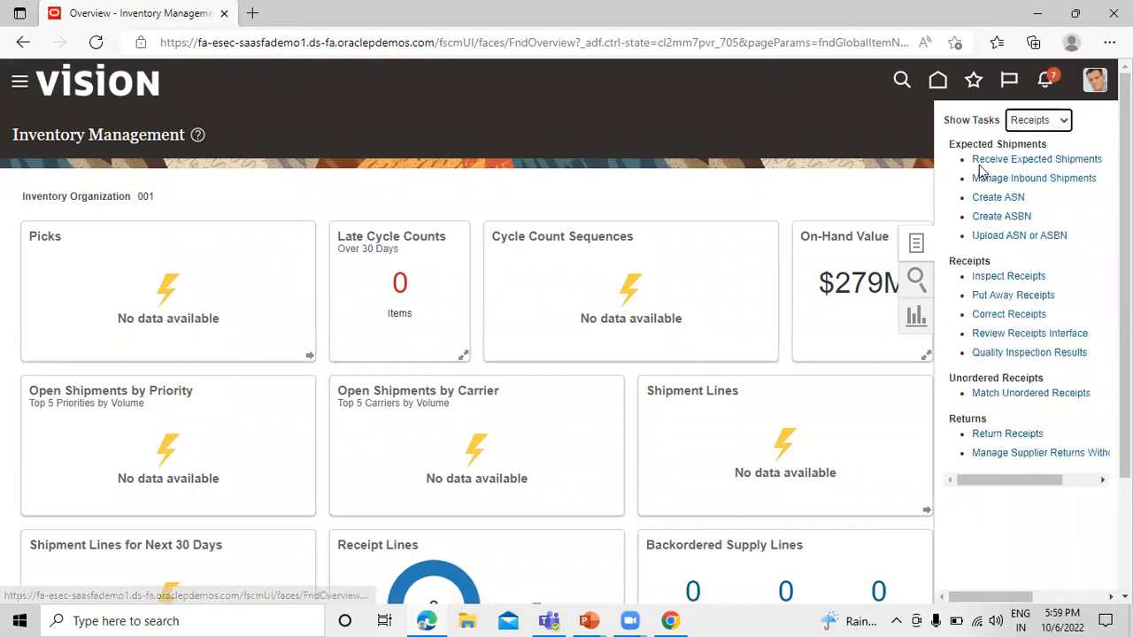
pyautogui.click(1007, 163)
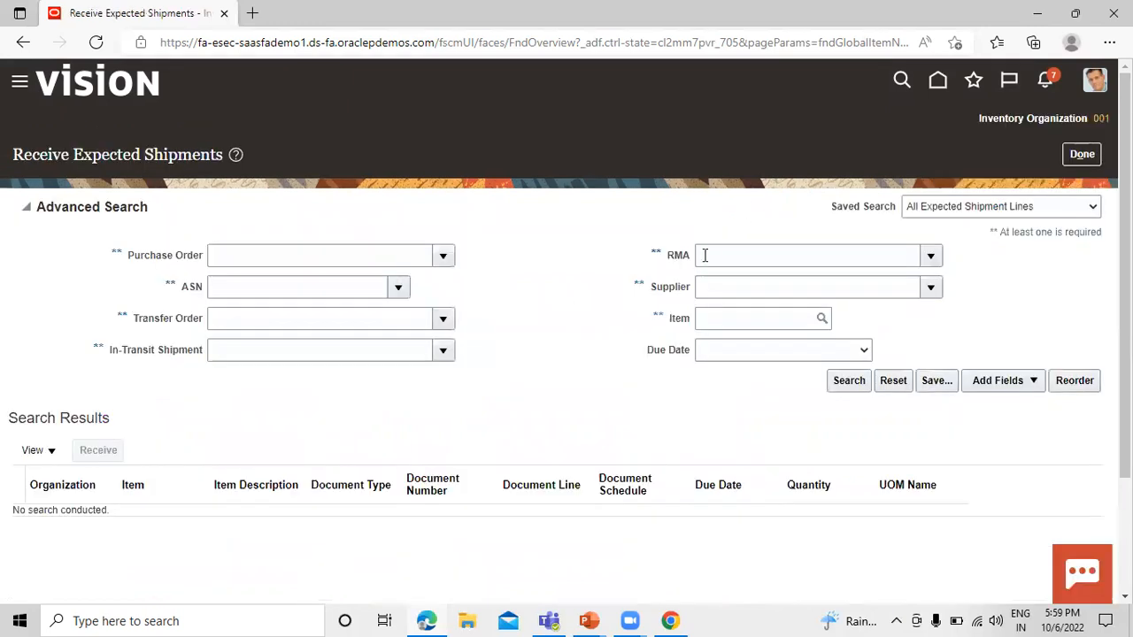
pyautogui.click(242, 255)
pyautogui.write('US164504')
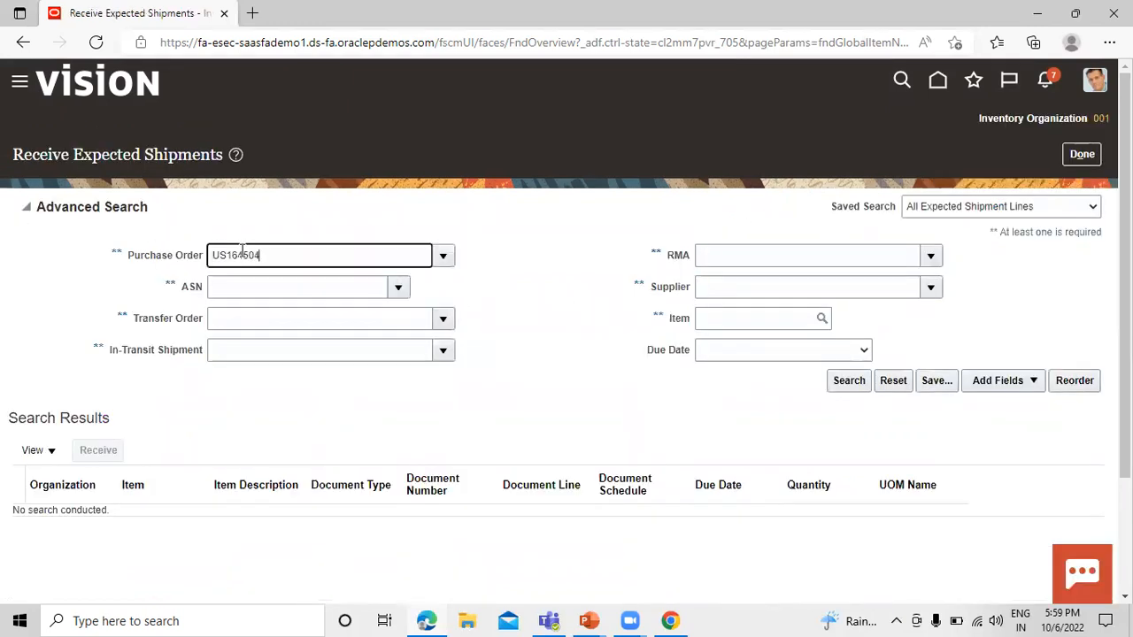
pyautogui.click(847, 381)
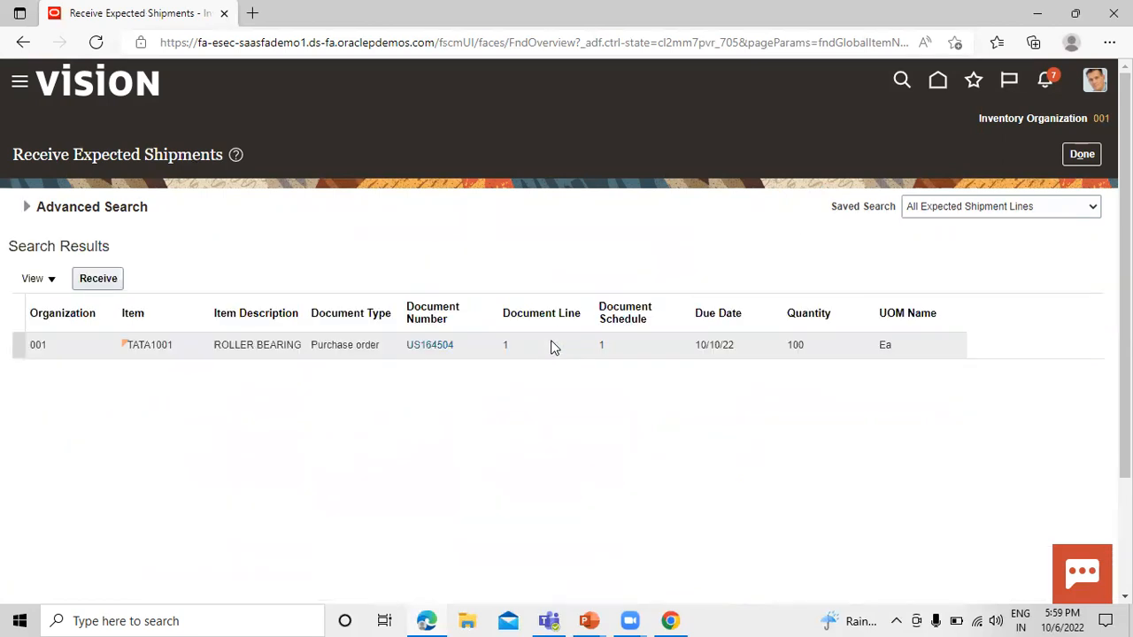
# Receive the TATA1001 roller bearing line of the purchase order with a quantity of 100.
pyautogui.click(17, 344)
pyautogui.click(99, 279)
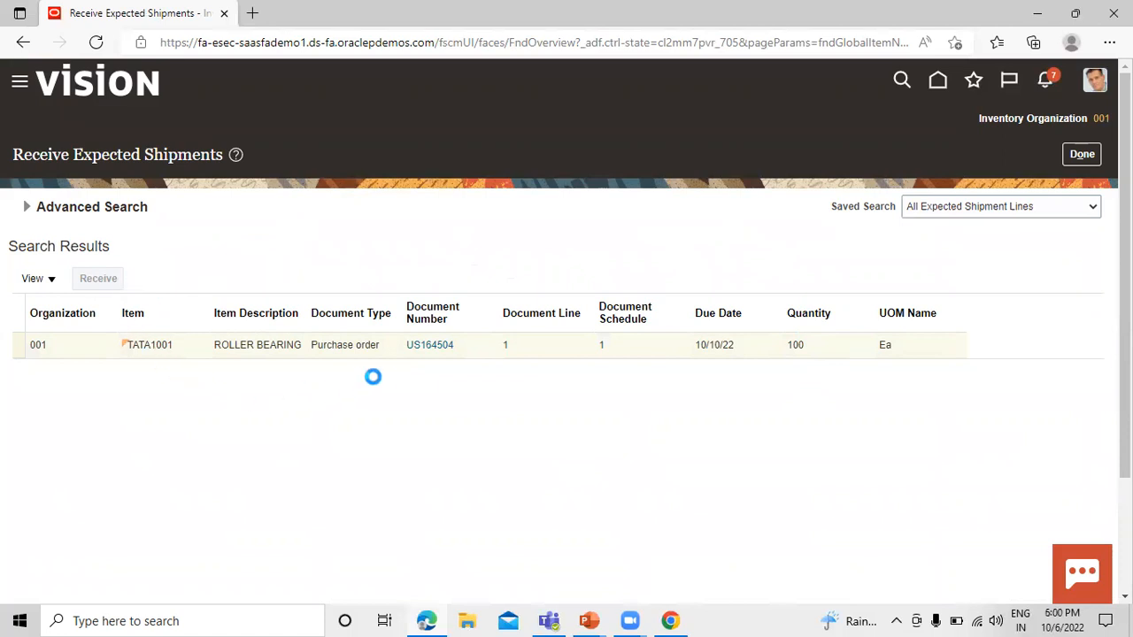
pyautogui.click(316, 290)
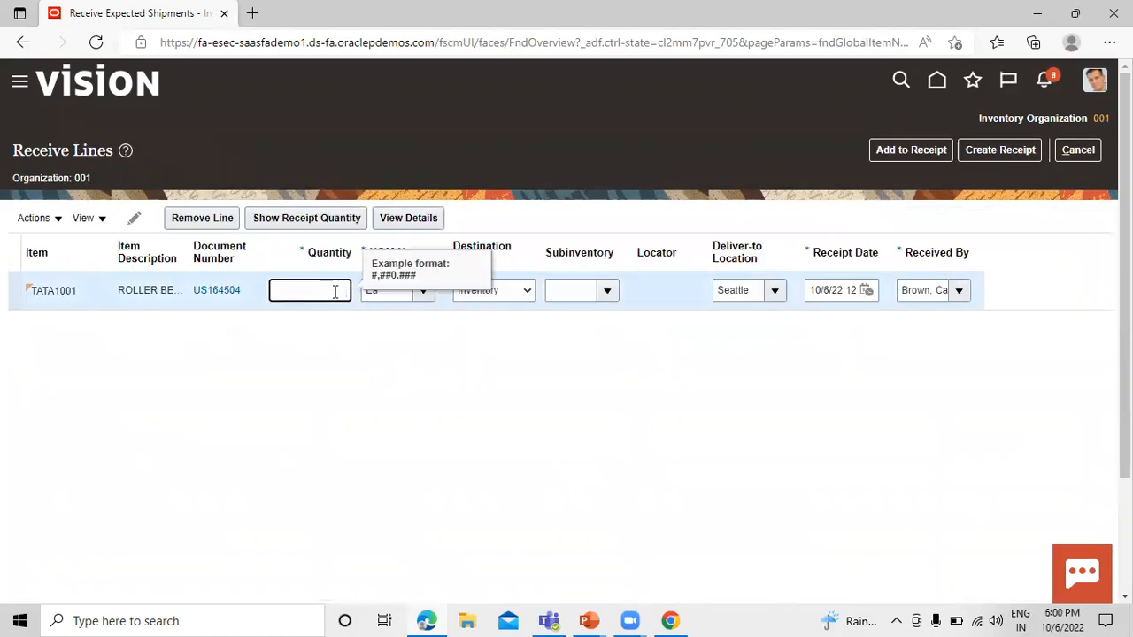
pyautogui.write('100')
pyautogui.click(398, 361)
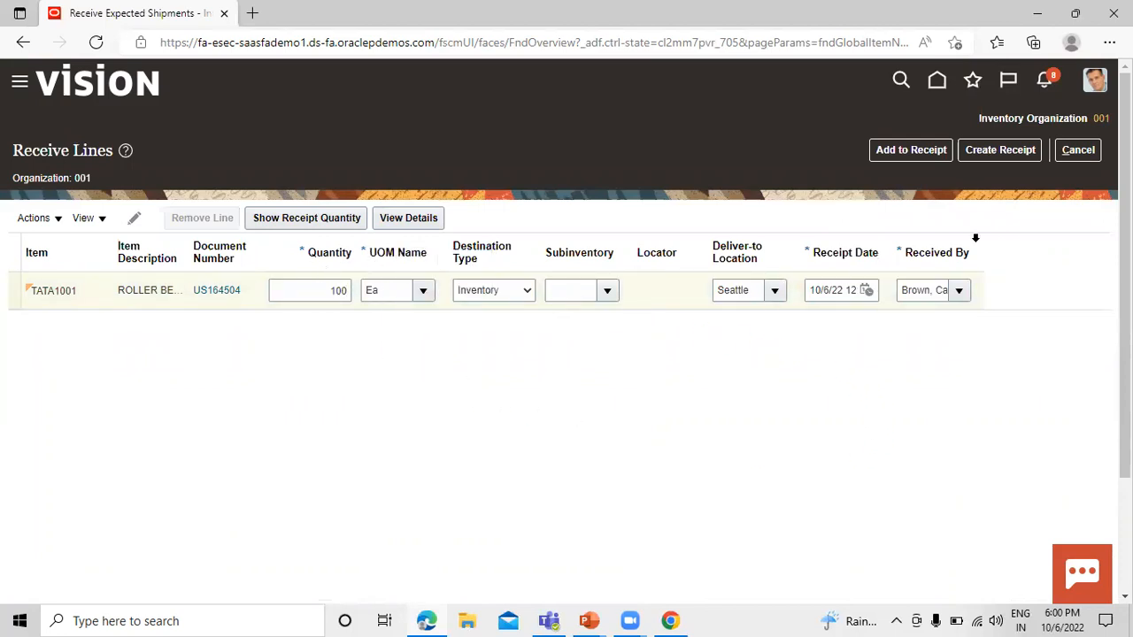
# Try to create the receipt, and set the TATA1001 line's subinventory to TATASUBIN1.
pyautogui.click(1003, 150)
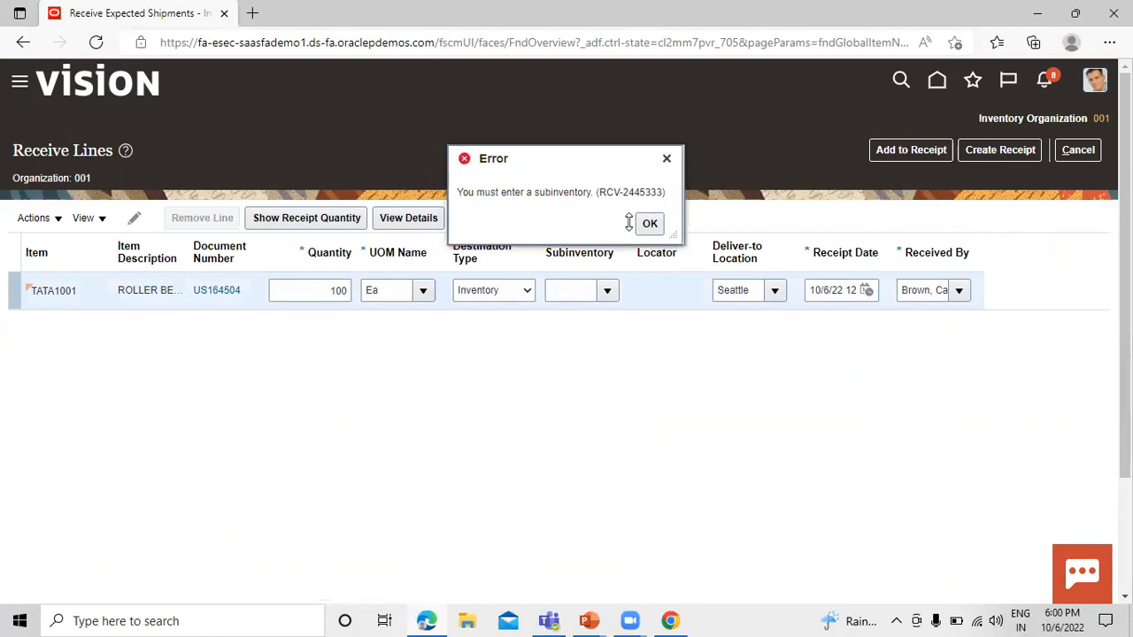
pyautogui.click(648, 223)
pyautogui.click(607, 290)
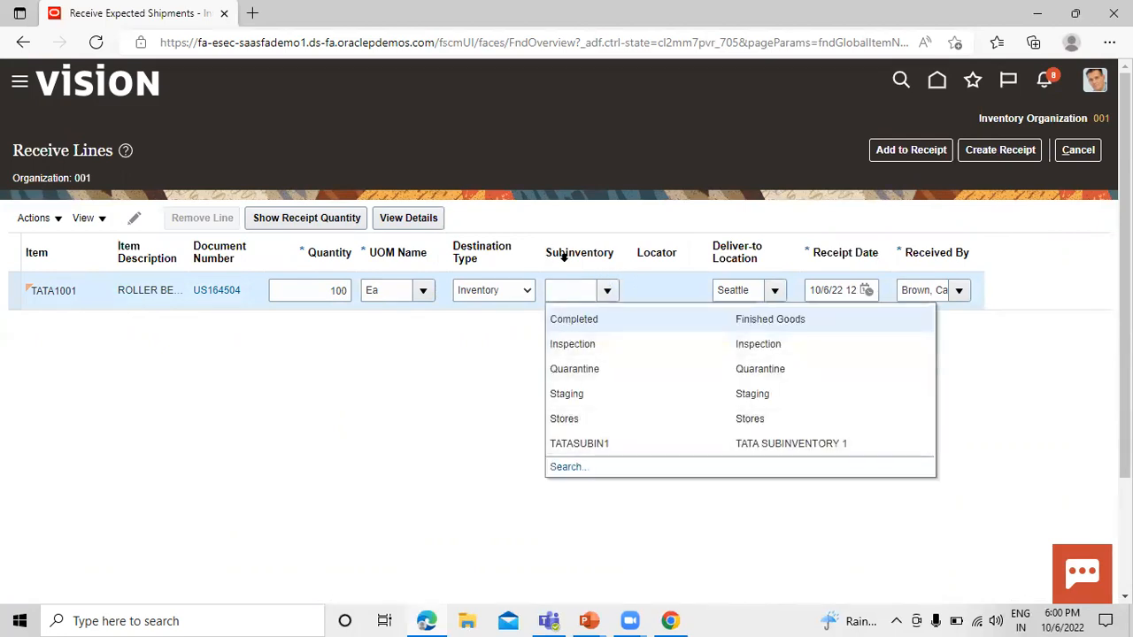
pyautogui.click(575, 444)
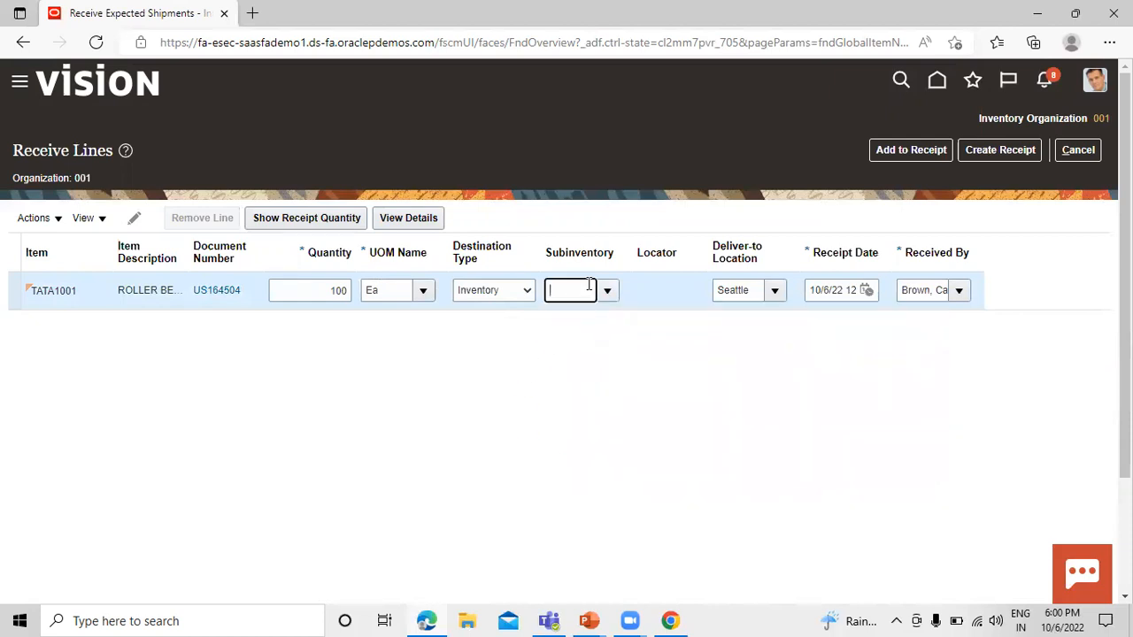
# Create and submit the receipt for the TATA1001 line, and leave the expected shipments page.
pyautogui.click(998, 153)
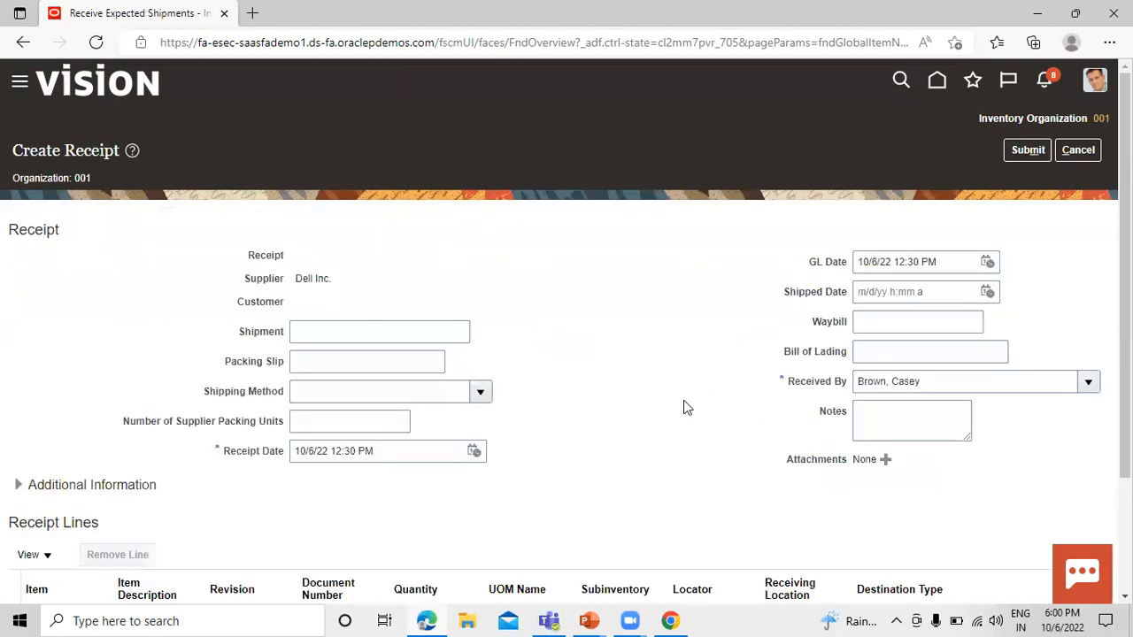
pyautogui.scroll(-3, 511, 324)
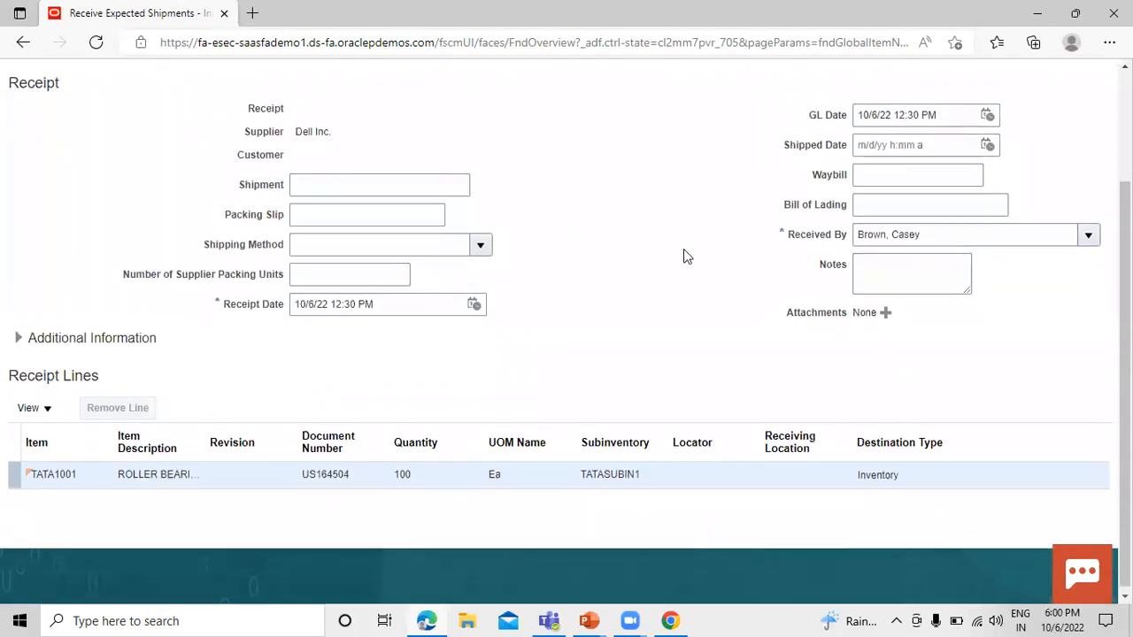
pyautogui.scroll(3, 683, 249)
pyautogui.click(1028, 151)
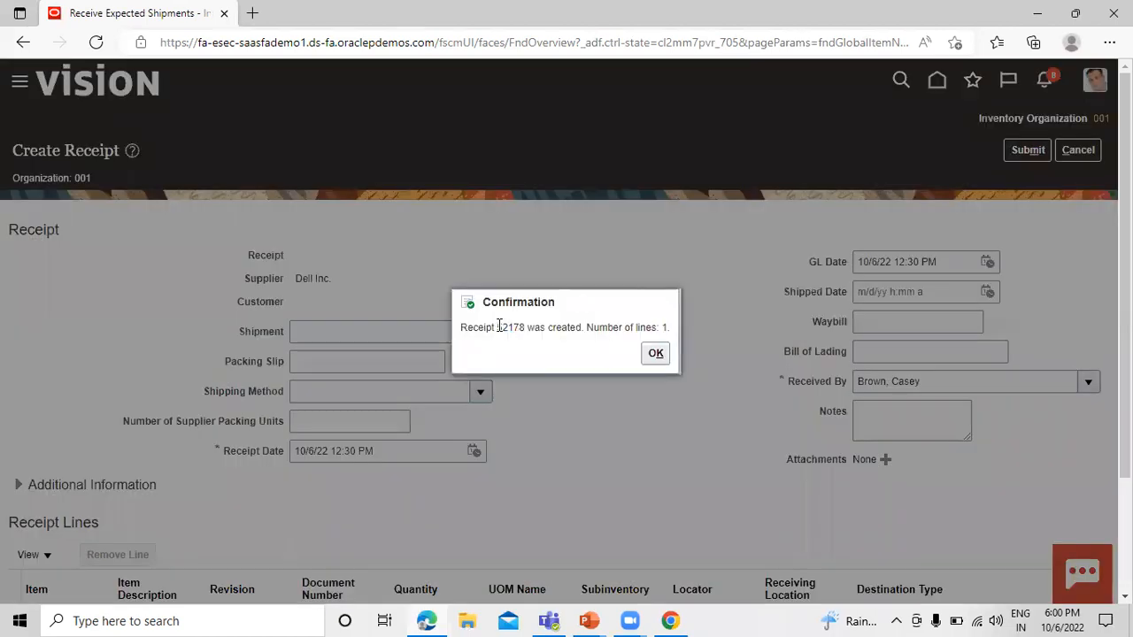
pyautogui.moveTo(498, 327); pyautogui.dragTo(528, 327)
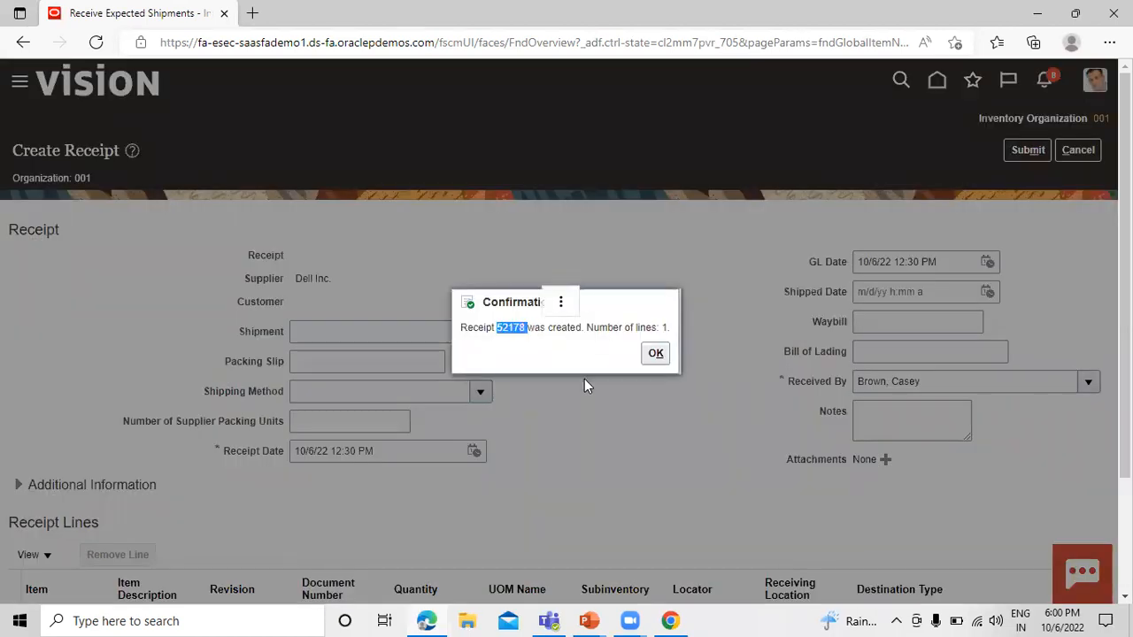
pyautogui.hotkey('shift', 'Left')
pyautogui.click(655, 353)
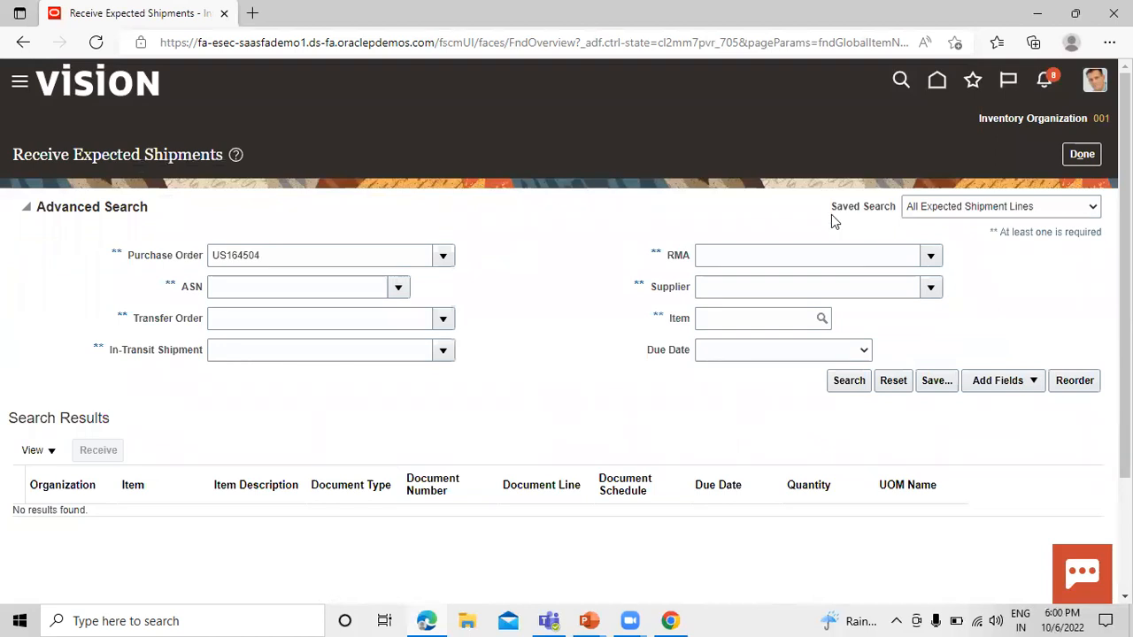
pyautogui.click(1081, 154)
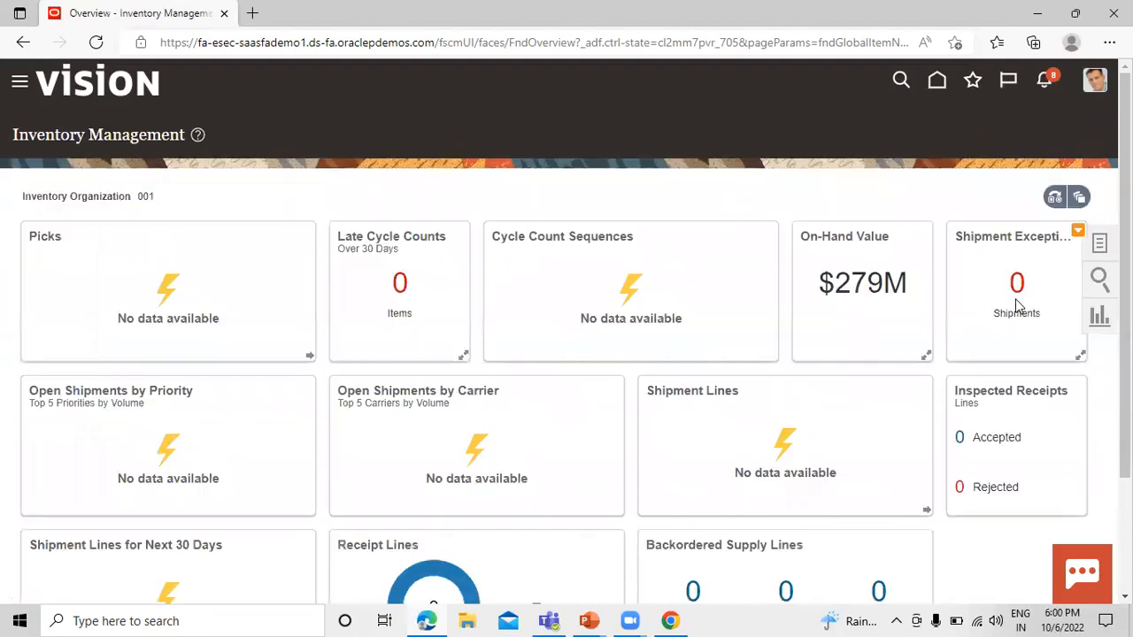
# Open Manage Item Quantities from the Inventory tasks.
pyautogui.click(1099, 244)
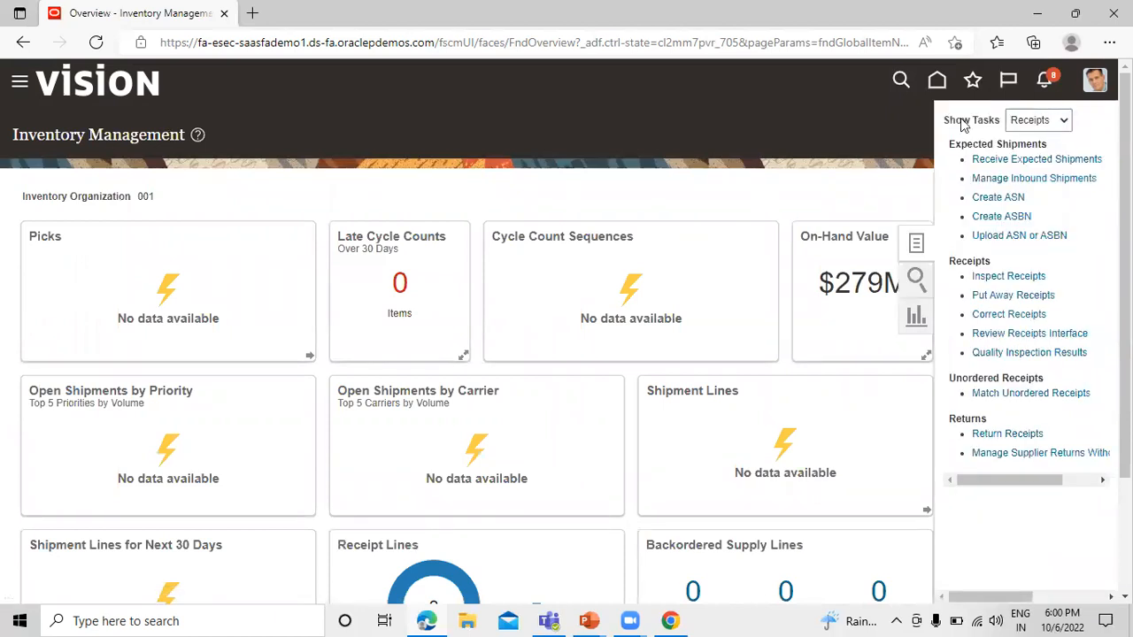
pyautogui.click(1063, 121)
pyautogui.click(1053, 139)
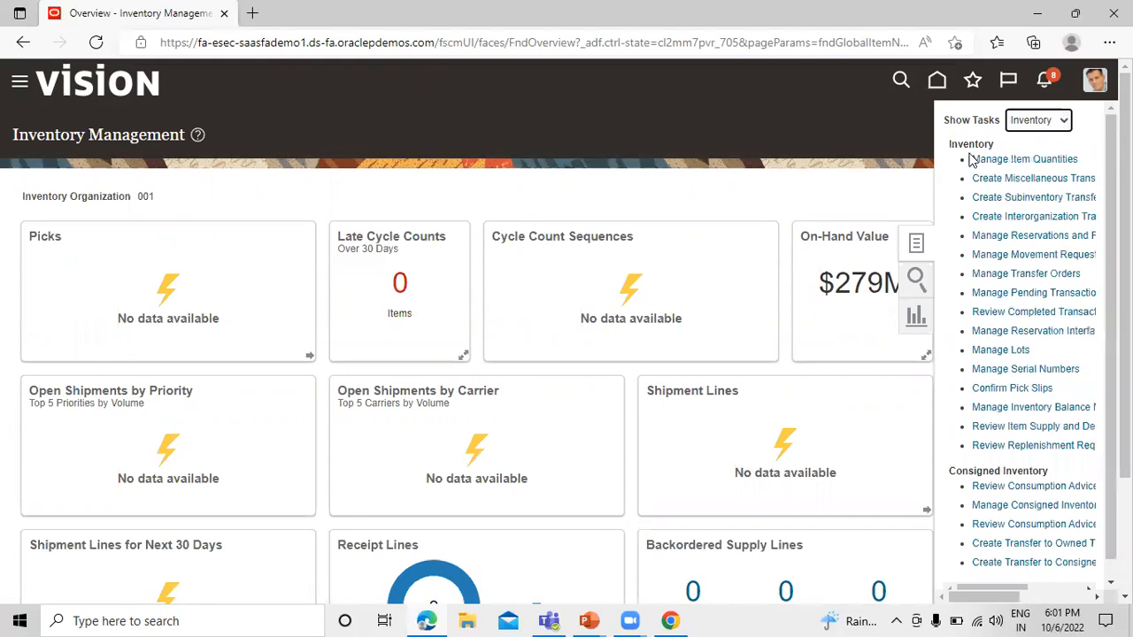
pyautogui.click(1002, 159)
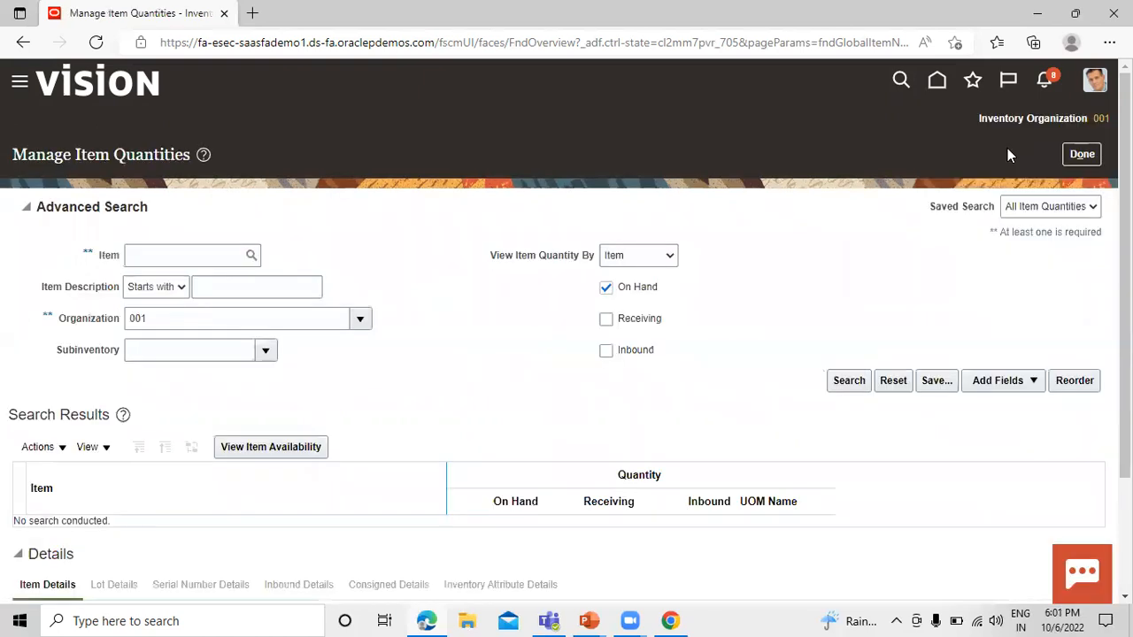
# Look up the on-hand quantity of roller bearing TATA1001 in organization 001 after the receipt, and close the item quantities page.
pyautogui.click(169, 254)
pyautogui.write('tal')
pyautogui.write('a')
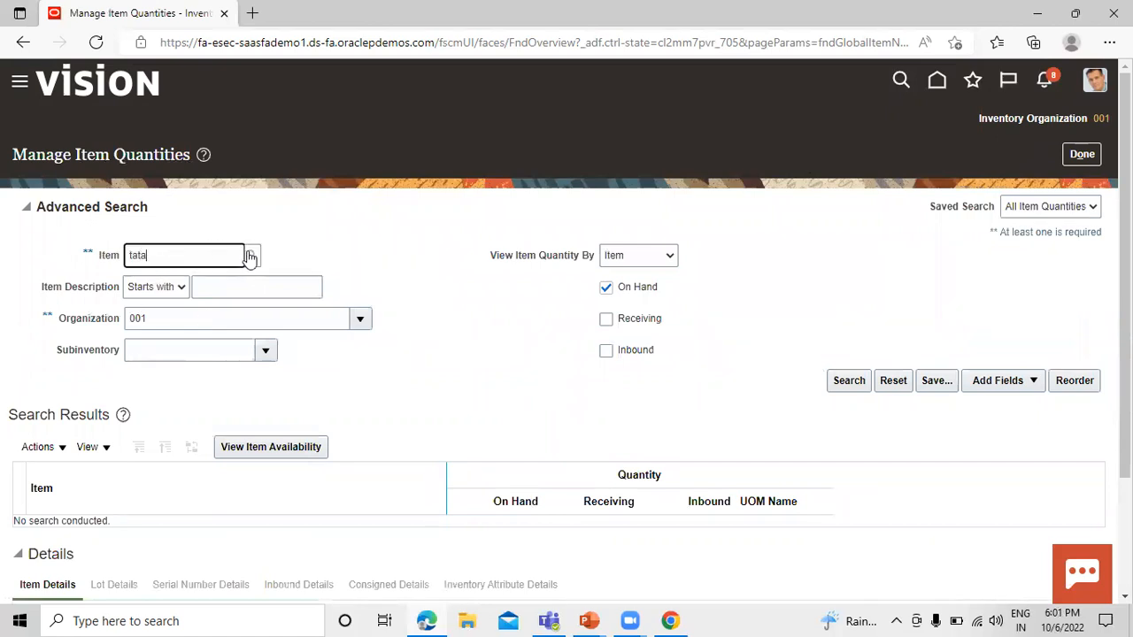
pyautogui.click(393, 263)
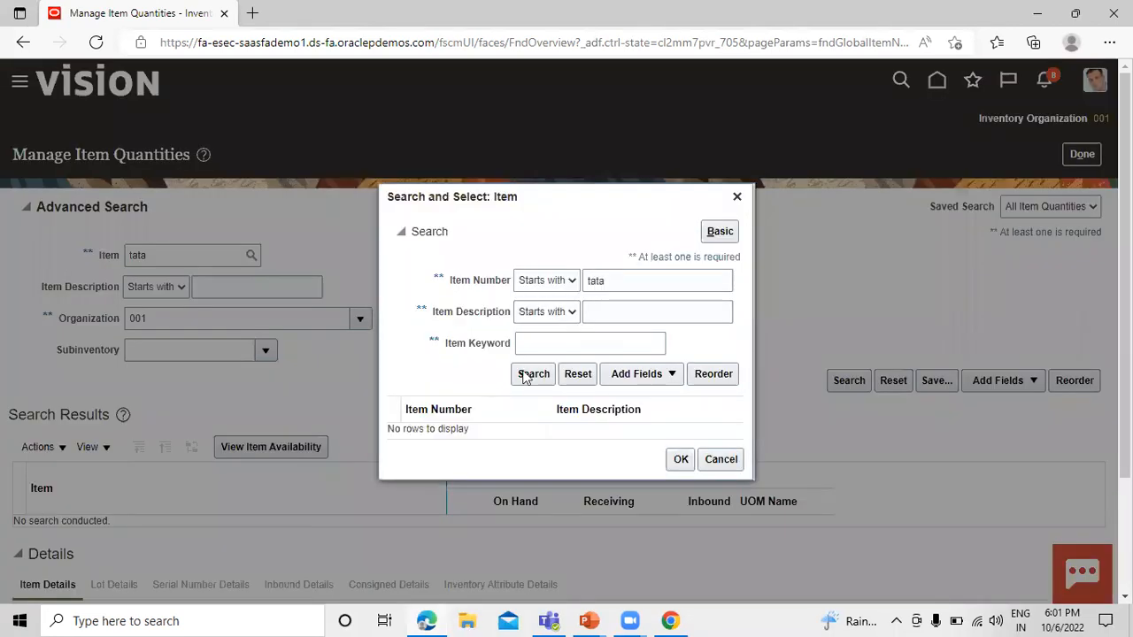
pyautogui.click(522, 375)
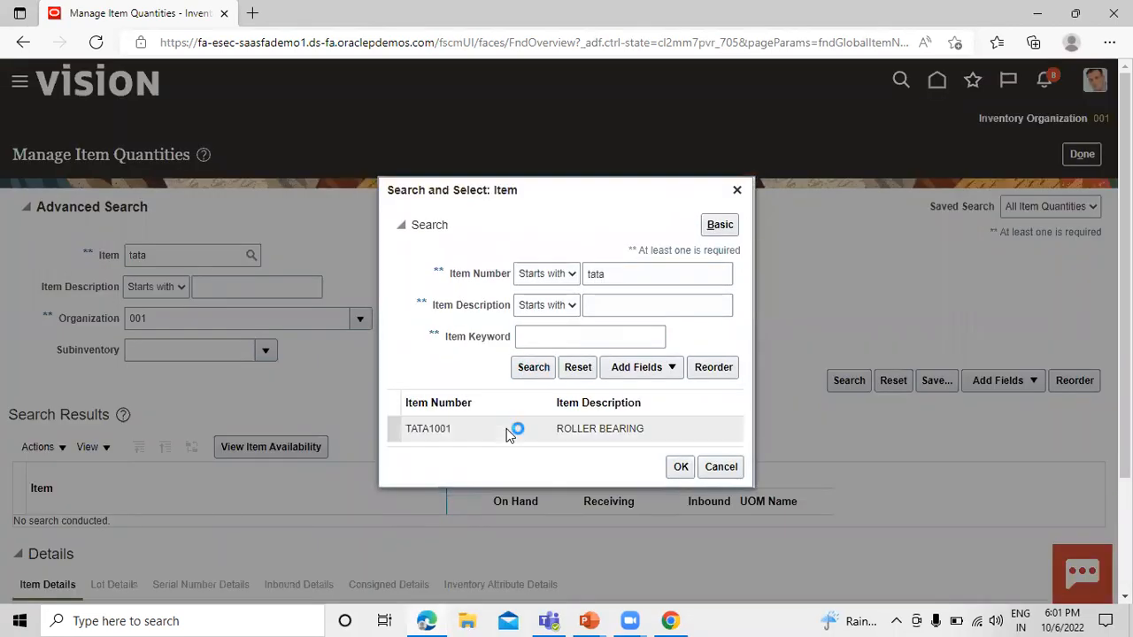
pyautogui.click(681, 469)
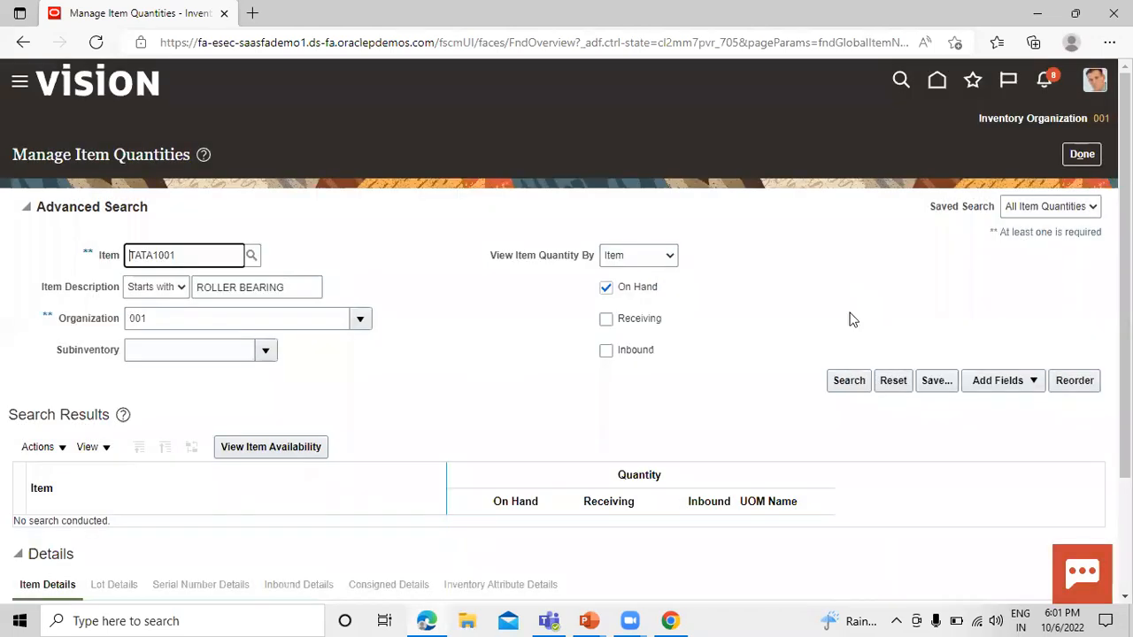
pyautogui.press('Return')
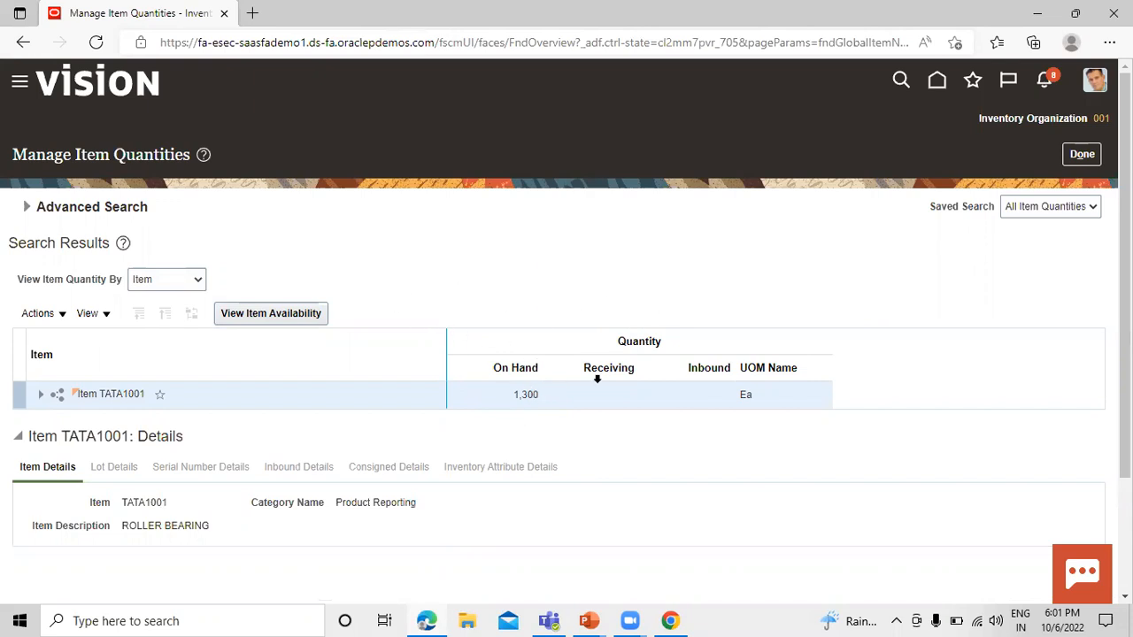
pyautogui.click(1083, 155)
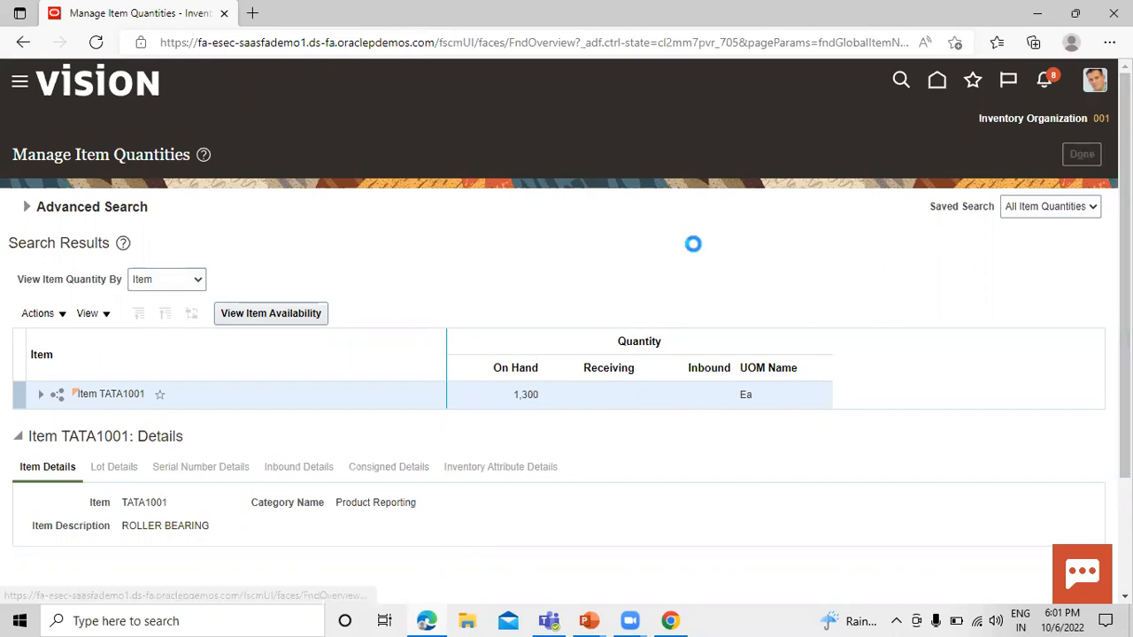